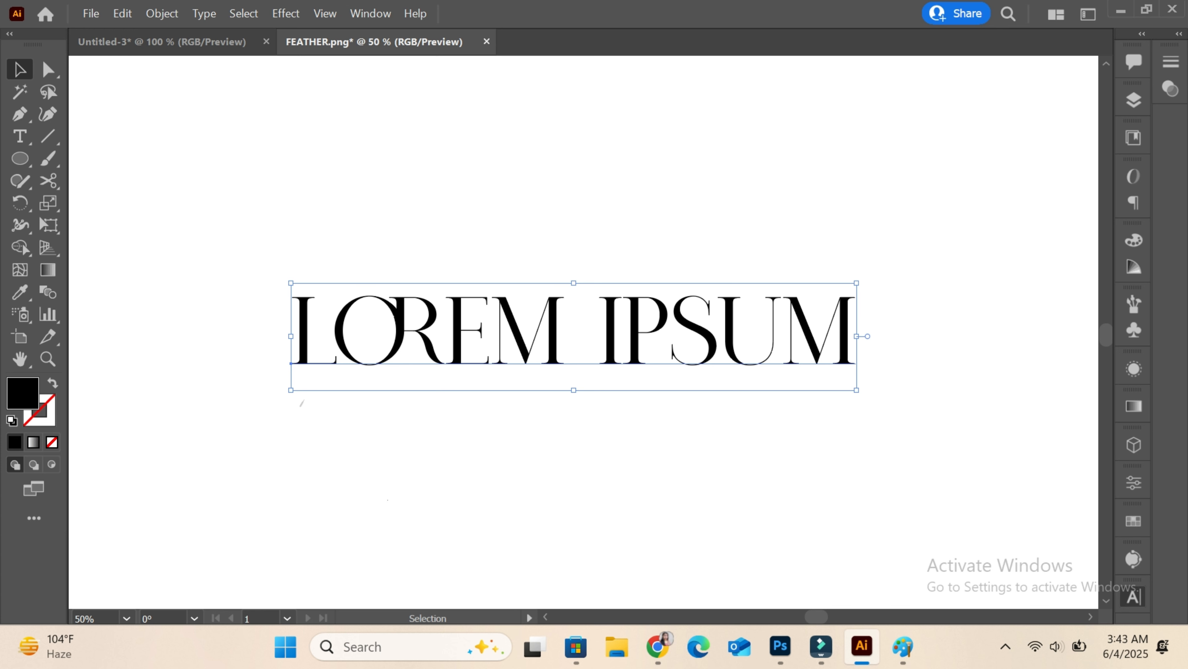
# - Replace the LOREM IPSUM text with MR and enlarge the lettering
pyautogui.hotkey('ctrl', 'a')
pyautogui.write('MR')
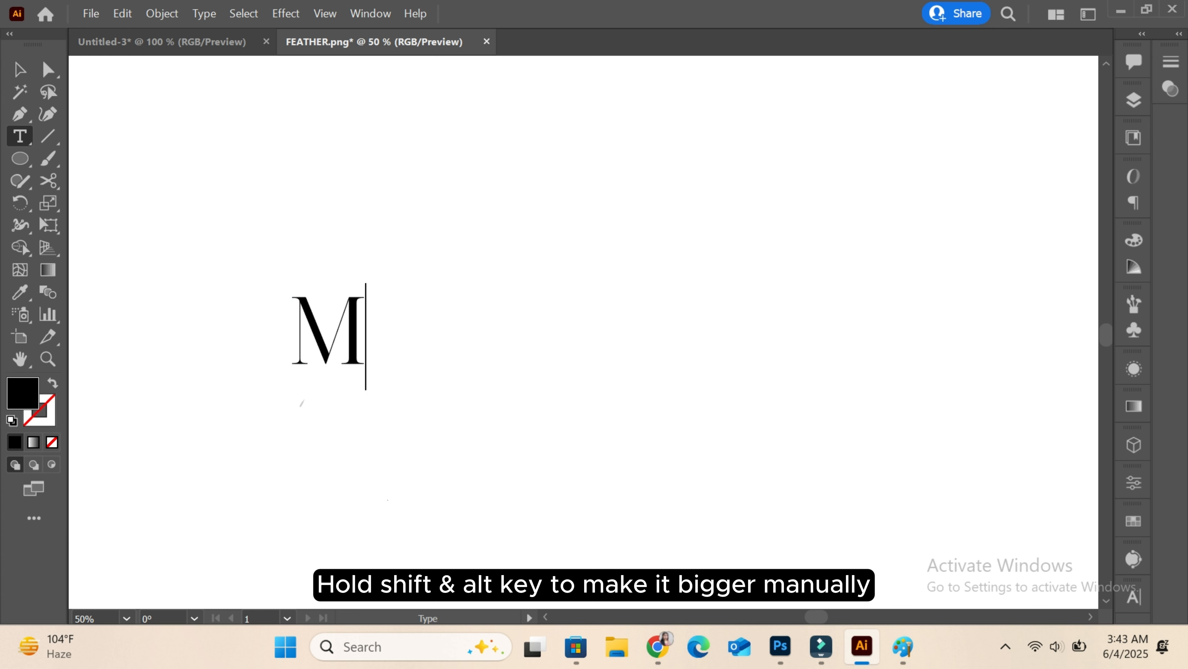
pyautogui.press('Escape')
pyautogui.moveTo(382, 334); pyautogui.dragTo(811, 422)
# - Move the R so its stem overlaps the M's diagonal and right stem, and enlarge the R slightly
pyautogui.rightClick(674, 351)
pyautogui.press('Escape')
pyautogui.moveTo(679, 326); pyautogui.dragTo(580, 358)
pyautogui.moveTo(702, 443); pyautogui.dragTo(708, 452)
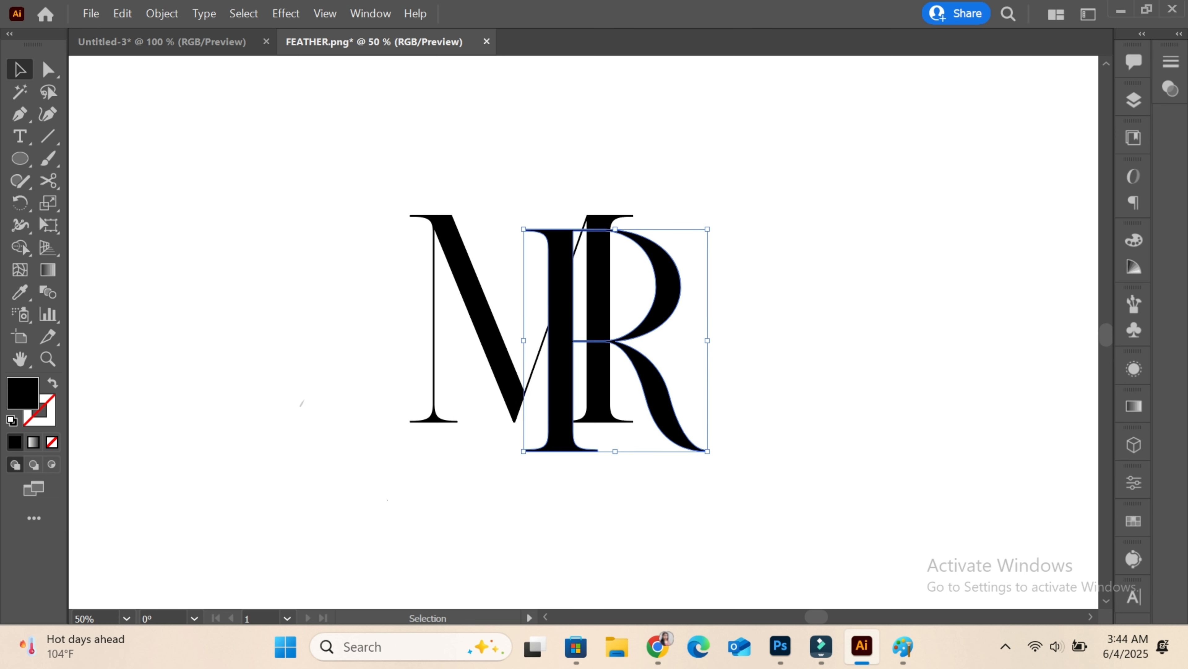
pyautogui.moveTo(668, 384); pyautogui.dragTo(668, 384)
pyautogui.click(768, 388)
# - Apply Offset Path to the M to create a wider outline around it
pyautogui.click(487, 323)
pyautogui.click(162, 14)
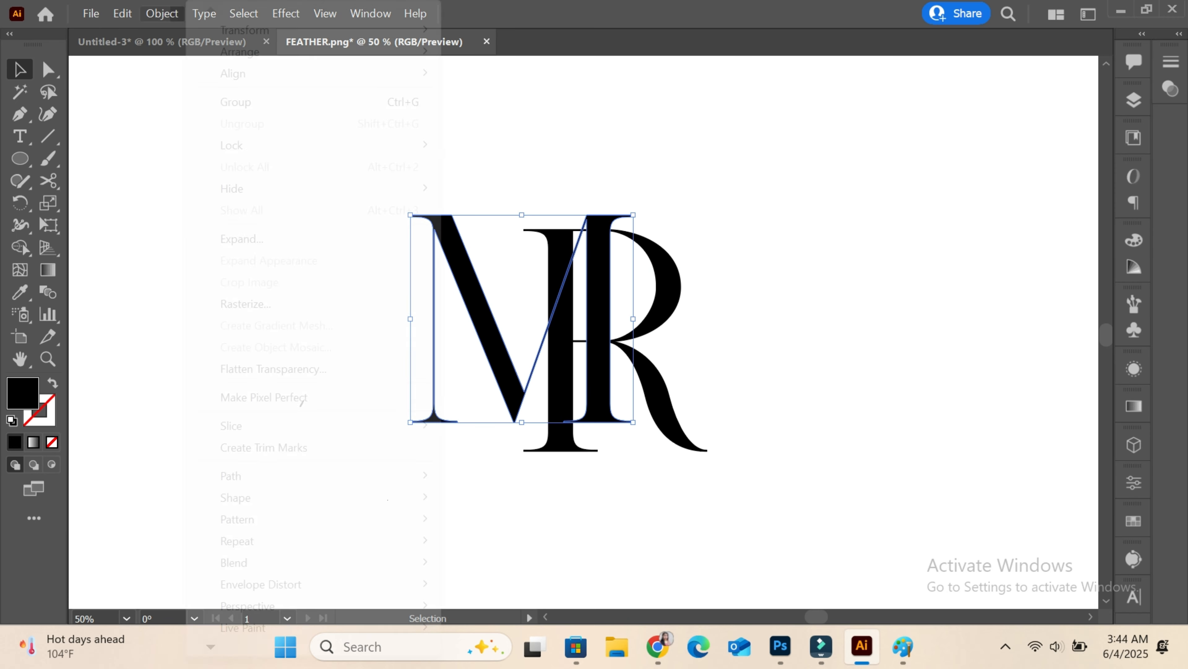
pyautogui.click(248, 476)
pyautogui.click(502, 304)
pyautogui.click(881, 393)
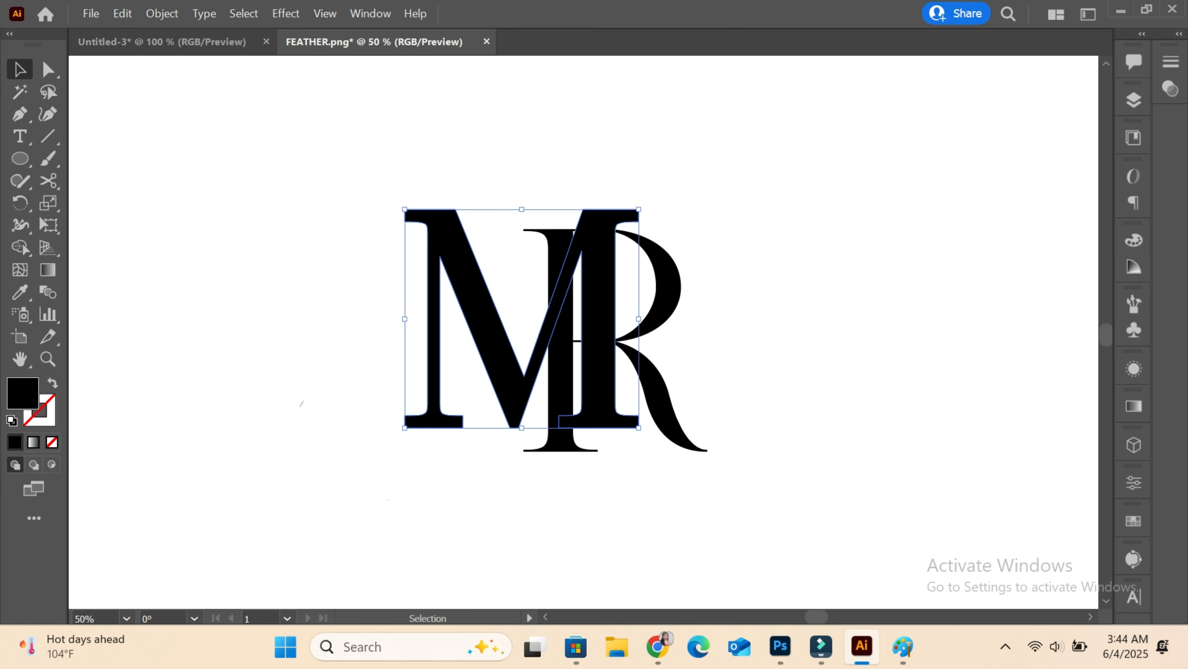
# - With the Shape Builder, remove the offset pieces around the M's diagonal and right stem to cut gaps into the R
pyautogui.hotkey('ctrl', 'a')
pyautogui.hotkey('shift', 'm')
pyautogui.hotkey('ctrl', '+')
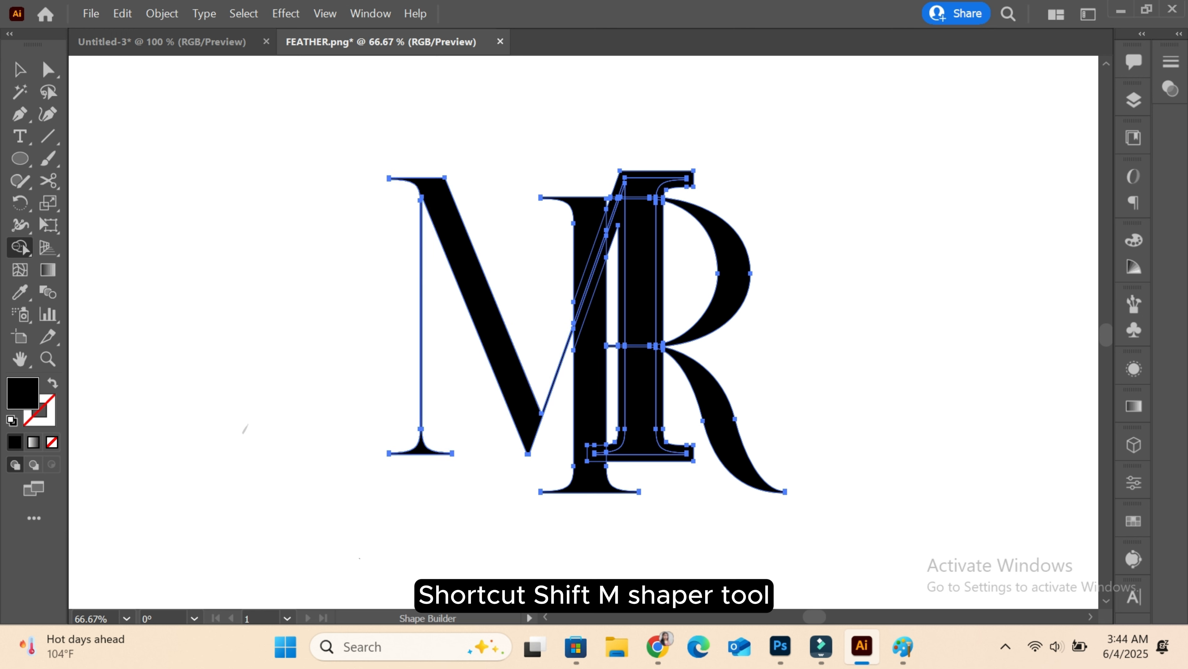
pyautogui.hotkey('ctrl', '+')
pyautogui.hotkey('ctrl', '+')
pyautogui.keyDown('alt'); pyautogui.click(590, 187); pyautogui.keyUp('alt')
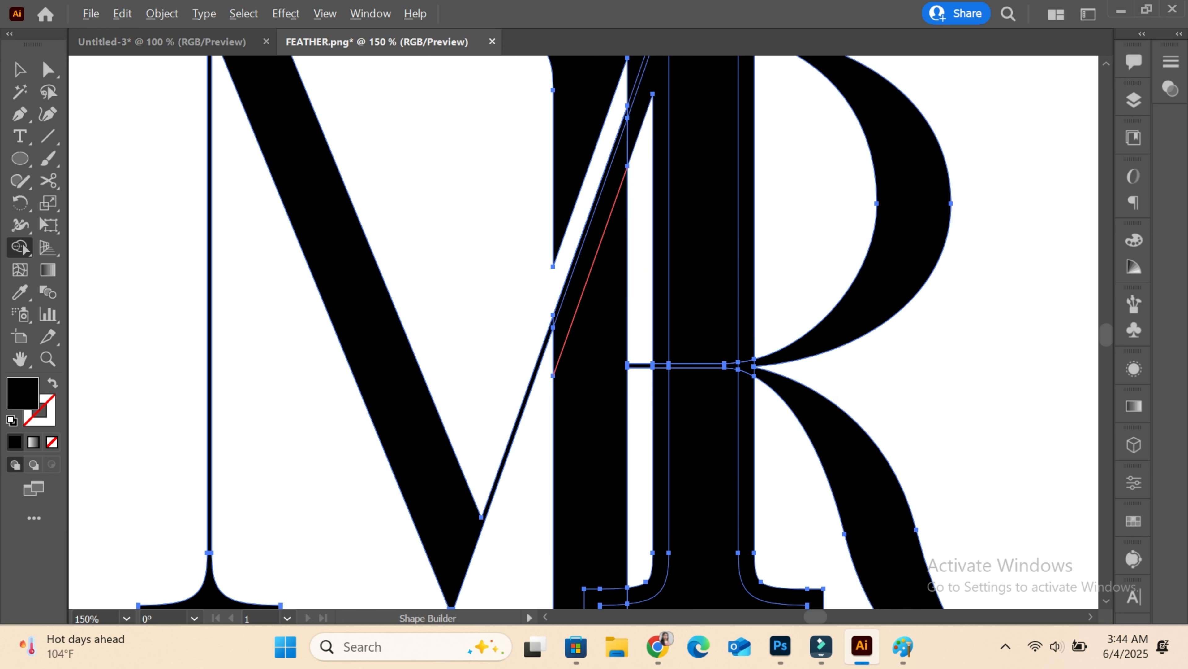
pyautogui.keyDown('alt'); pyautogui.click(602, 216); pyautogui.keyUp('alt')
pyautogui.scroll(3, 629, 220)
pyautogui.keyDown('alt'); pyautogui.click(647, 220); pyautogui.keyUp('alt')
pyautogui.keyDown('alt'); pyautogui.click(636, 195); pyautogui.keyUp('alt')
pyautogui.keyDown('alt'); pyautogui.click(654, 142); pyautogui.keyUp('alt')
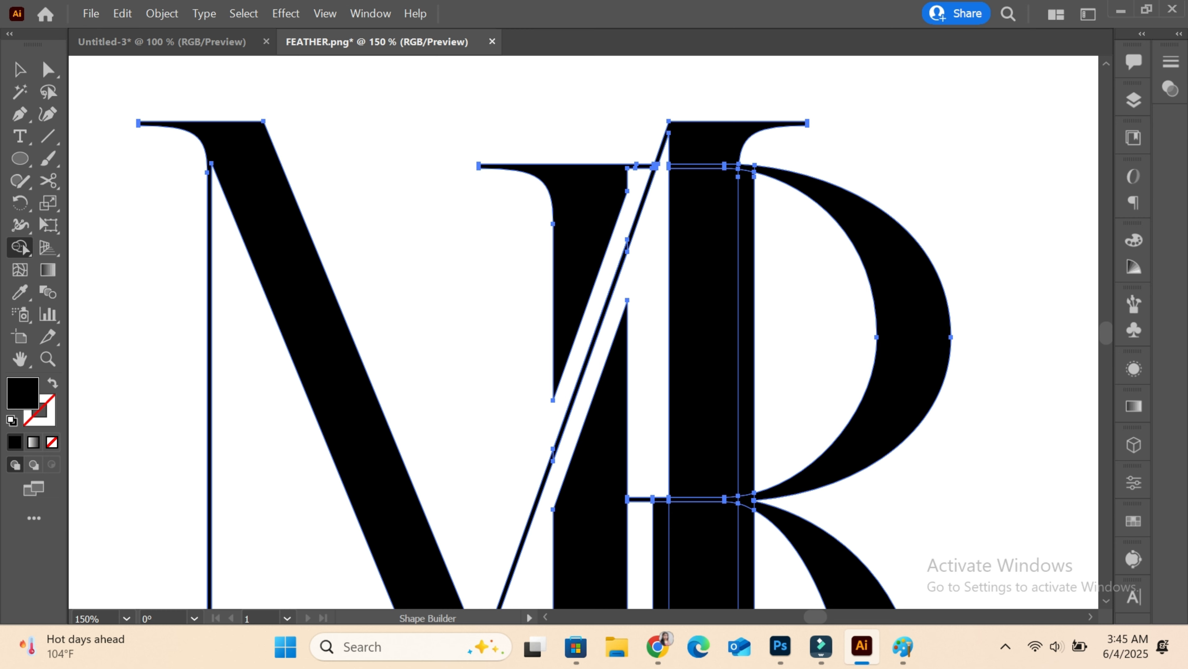
pyautogui.scroll(-4, 795, 281)
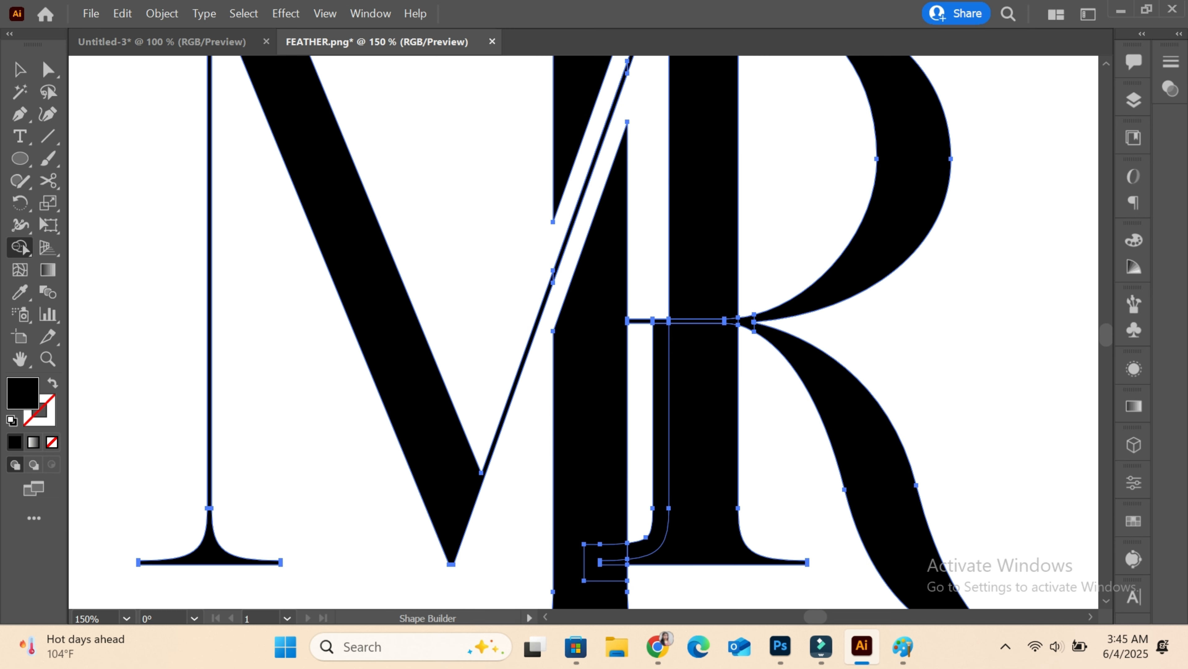
pyautogui.keyDown('alt'); pyautogui.click(660, 431); pyautogui.keyUp('alt')
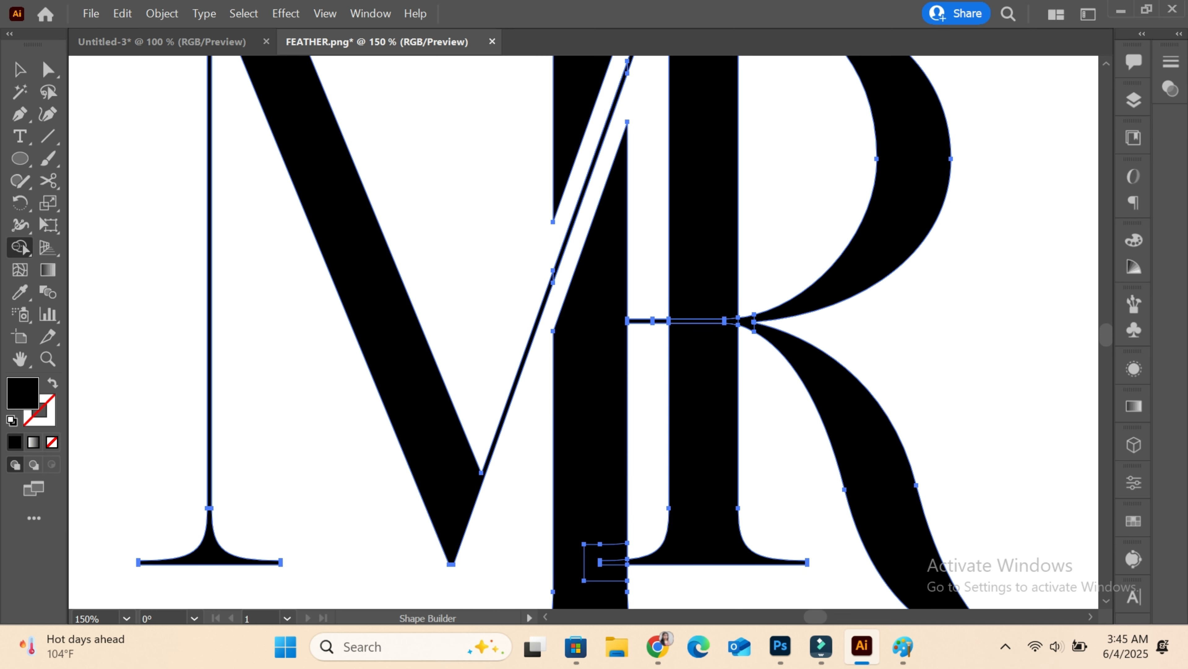
# - Select the whole MR monogram and scale it down
pyautogui.click(20, 69)
pyautogui.click(486, 262)
pyautogui.hotkey('ctrl', '-')
pyautogui.hotkey('ctrl', '-')
pyautogui.hotkey('ctrl', '-')
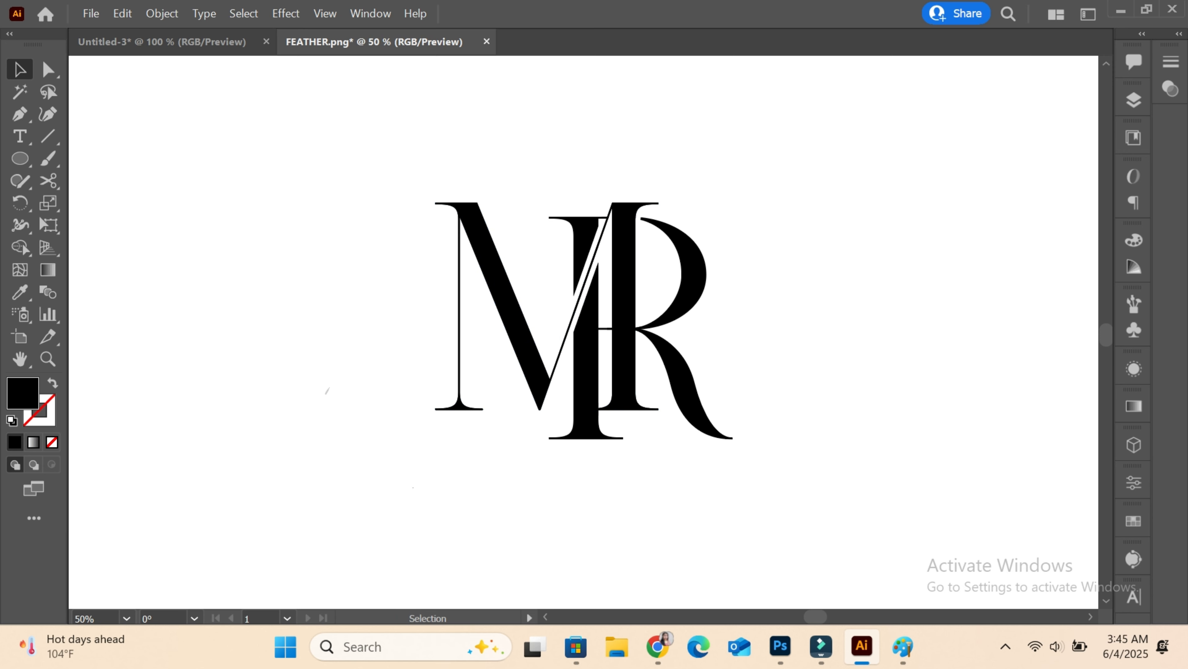
pyautogui.moveTo(410, 173); pyautogui.dragTo(682, 399)
pyautogui.click(729, 412)
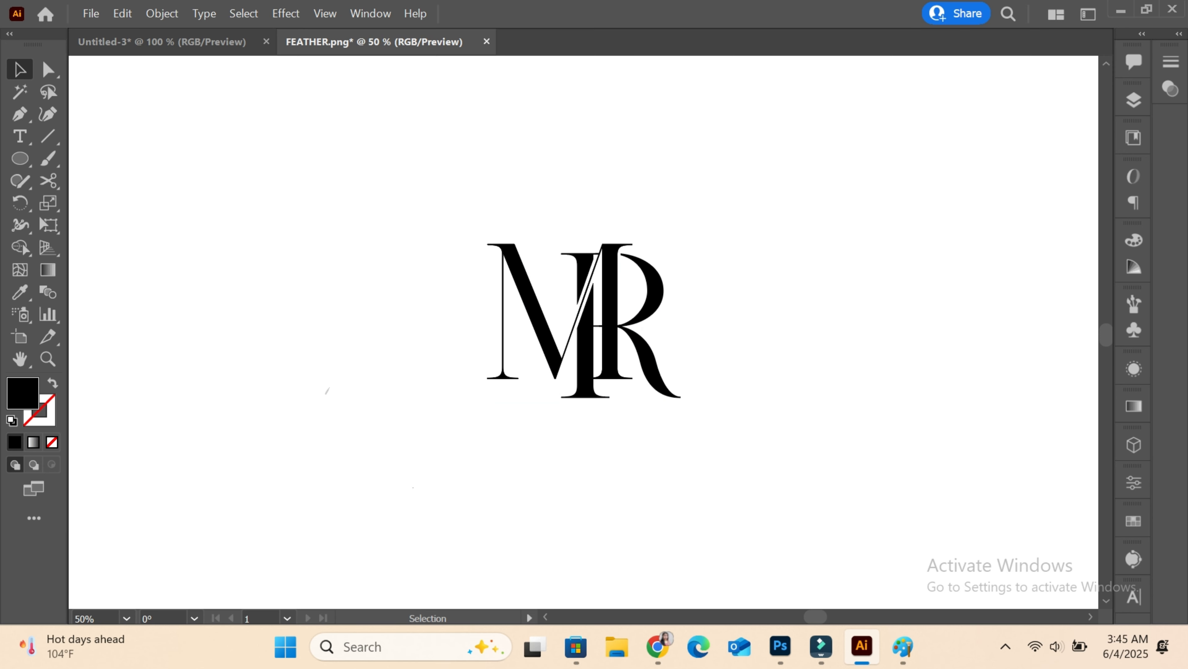
# - Draw a circle about 360 px in diameter centred on the monogram, with no fill and an 8 pt black stroke
pyautogui.press('l')
pyautogui.moveTo(583, 311); pyautogui.dragTo(705, 432)
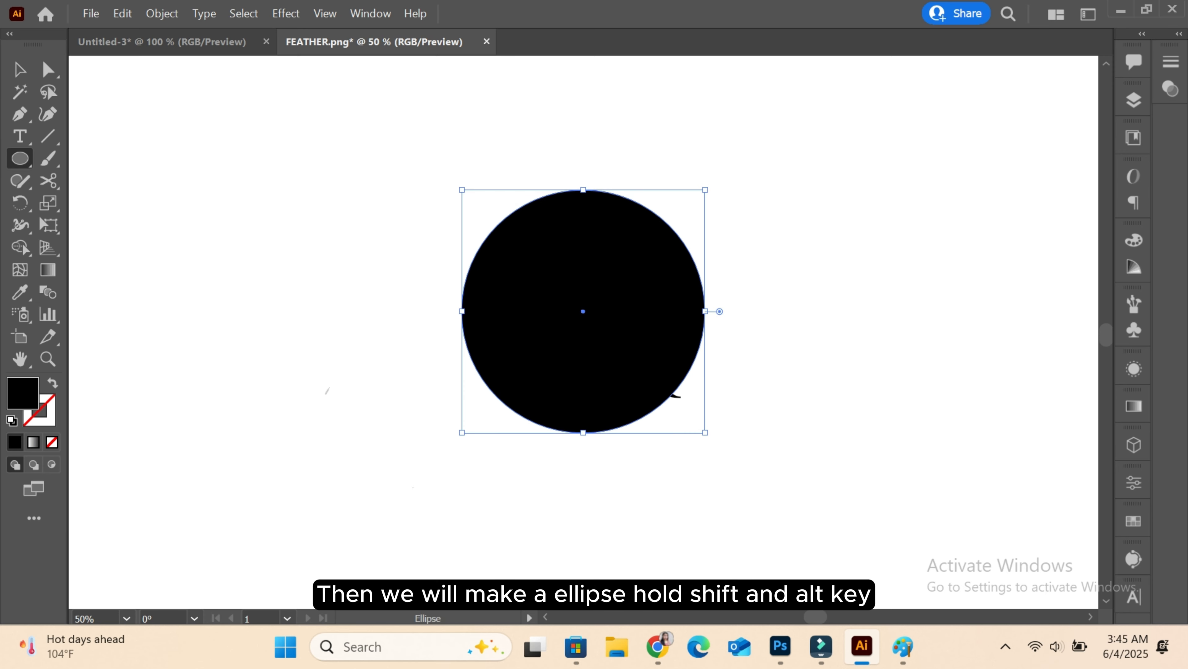
pyautogui.click(52, 383)
pyautogui.click(1134, 482)
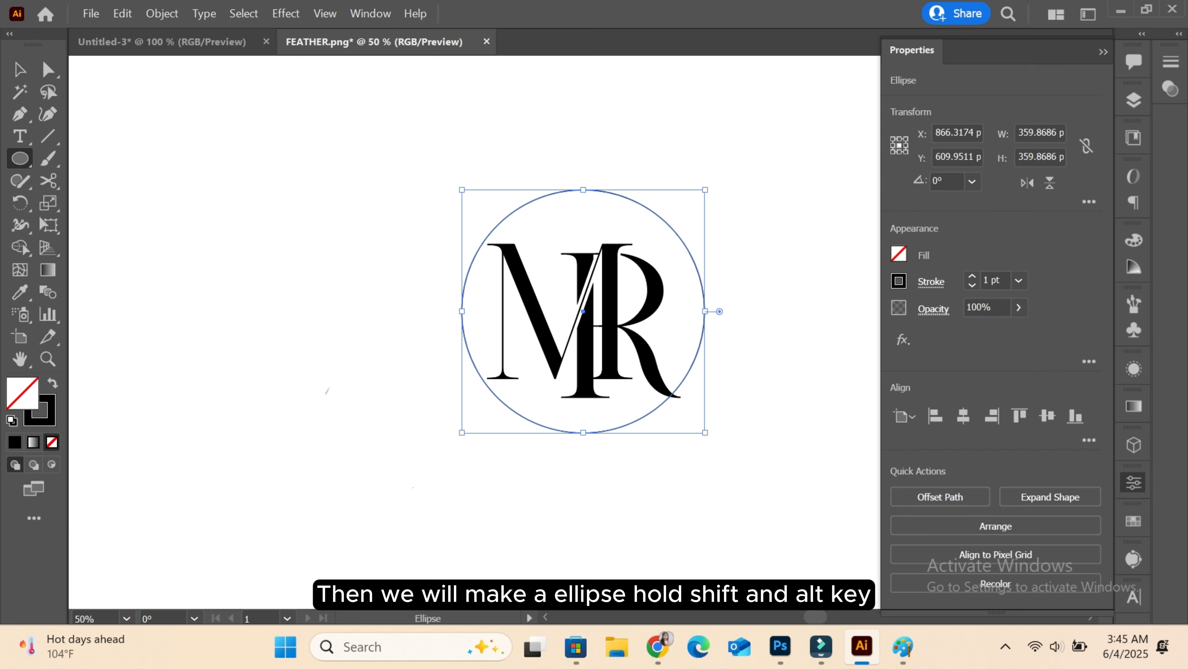
pyautogui.write('8')
pyautogui.press('Return')
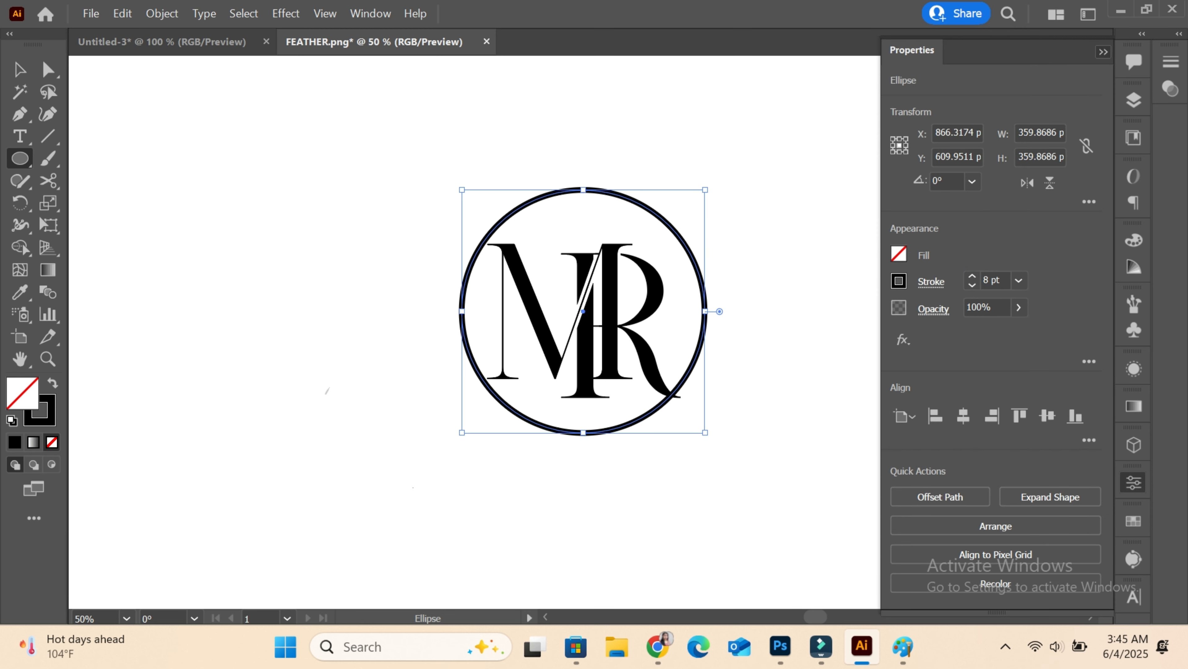
pyautogui.click(1133, 483)
# - Move the circle off the monogram and group all the MR letter pieces
pyautogui.click(19, 69)
pyautogui.click(610, 309)
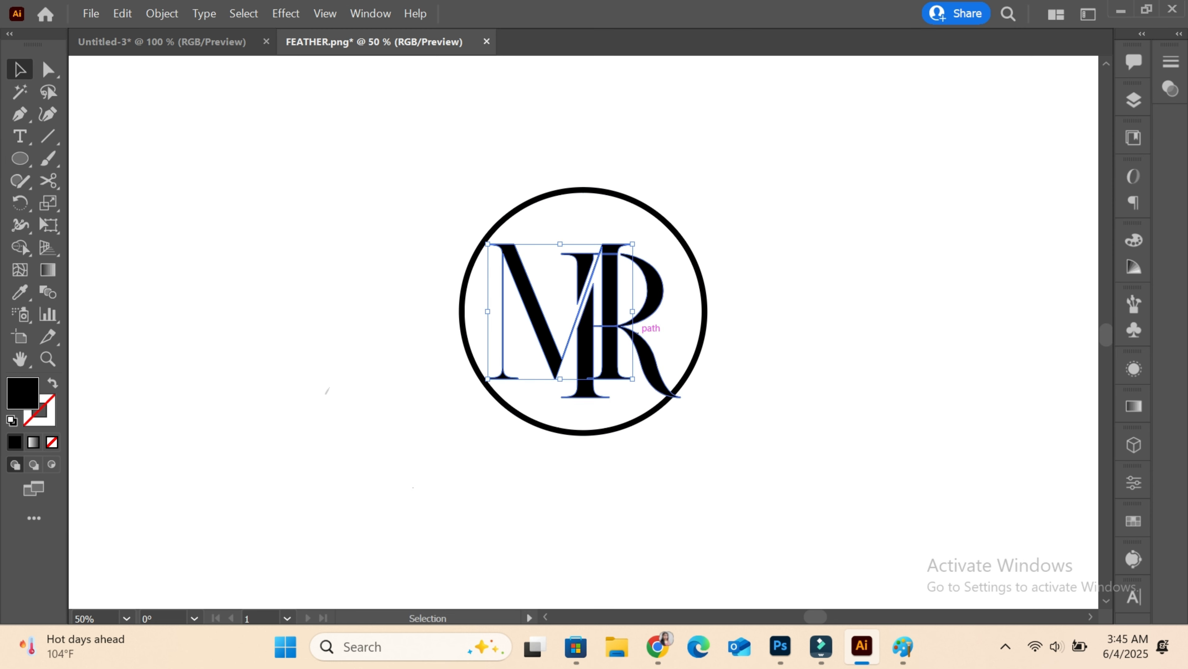
pyautogui.moveTo(702, 338); pyautogui.dragTo(404, 340)
pyautogui.moveTo(462, 220); pyautogui.dragTo(703, 423)
pyautogui.rightClick(703, 423)
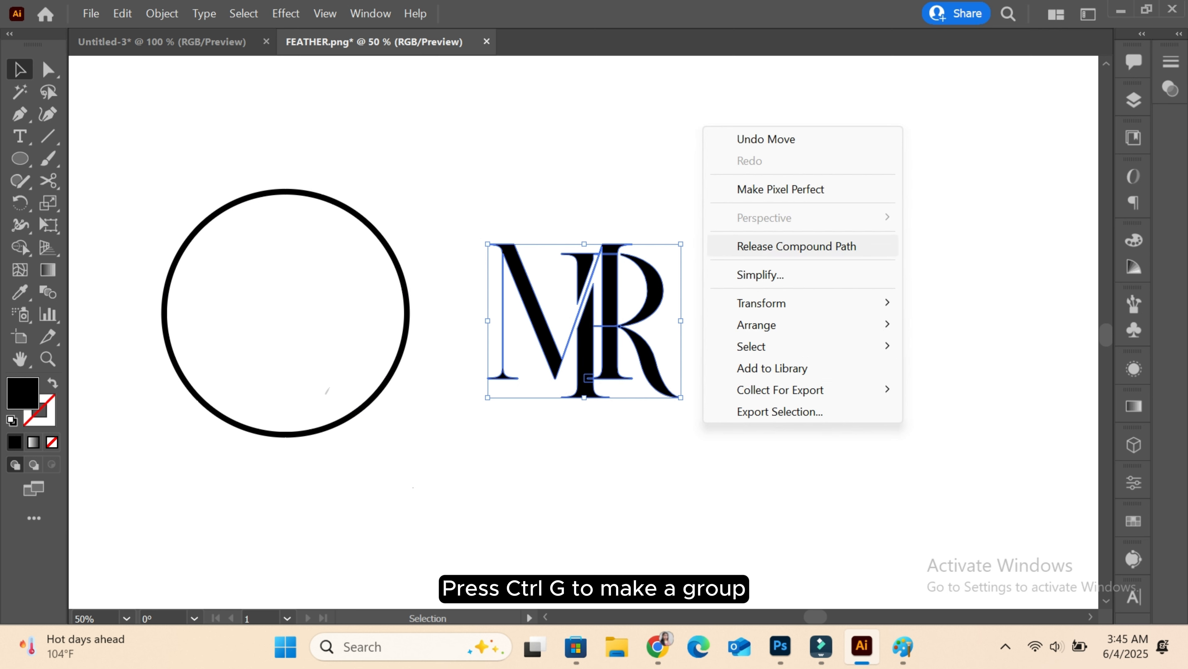
pyautogui.click(474, 196)
pyautogui.moveTo(474, 196); pyautogui.dragTo(756, 460)
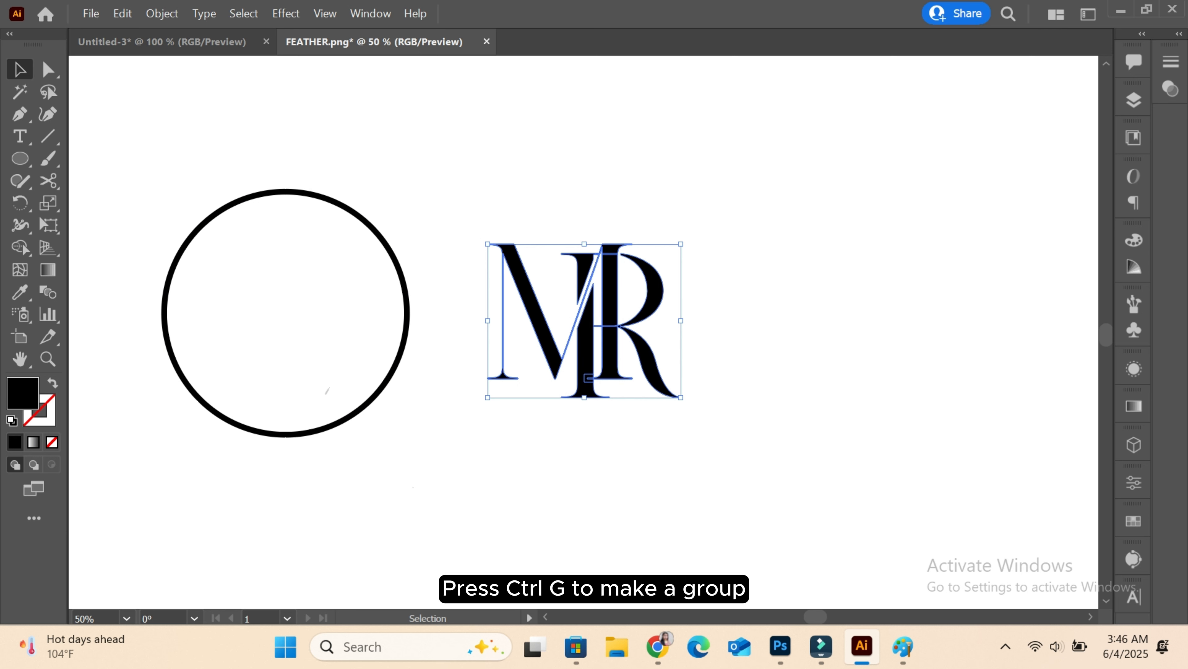
pyautogui.hotkey('ctrl', 'g')
# - Align the circle and the MR group to each other's horizontal and vertical centres
pyautogui.moveTo(546, 515); pyautogui.dragTo(398, 318)
pyautogui.click(1133, 482)
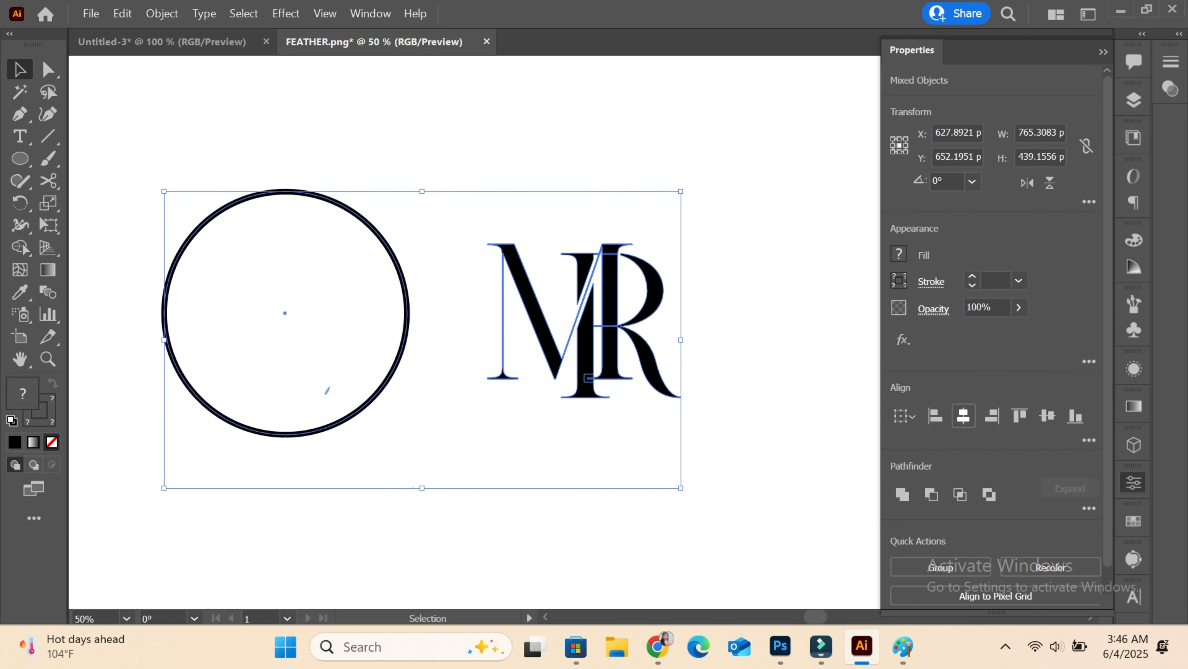
pyautogui.click(963, 416)
pyautogui.click(1047, 416)
pyautogui.click(1134, 482)
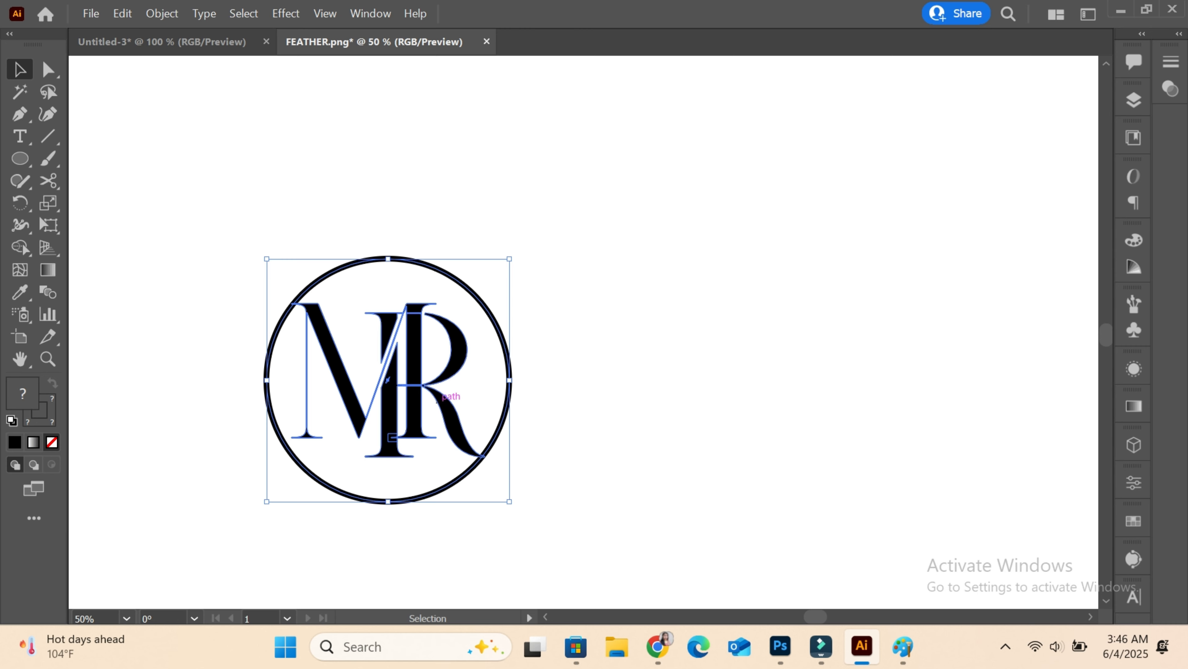
# - Move the logo to the middle of the canvas and scale the MR group down inside the circle
pyautogui.moveTo(437, 401); pyautogui.dragTo(665, 321)
pyautogui.click(705, 323)
pyautogui.click(679, 341)
pyautogui.moveTo(712, 376); pyautogui.dragTo(688, 357)
pyautogui.click(767, 358)
pyautogui.hotkey('ctrl', '+')
pyautogui.hotkey('ctrl', '+')
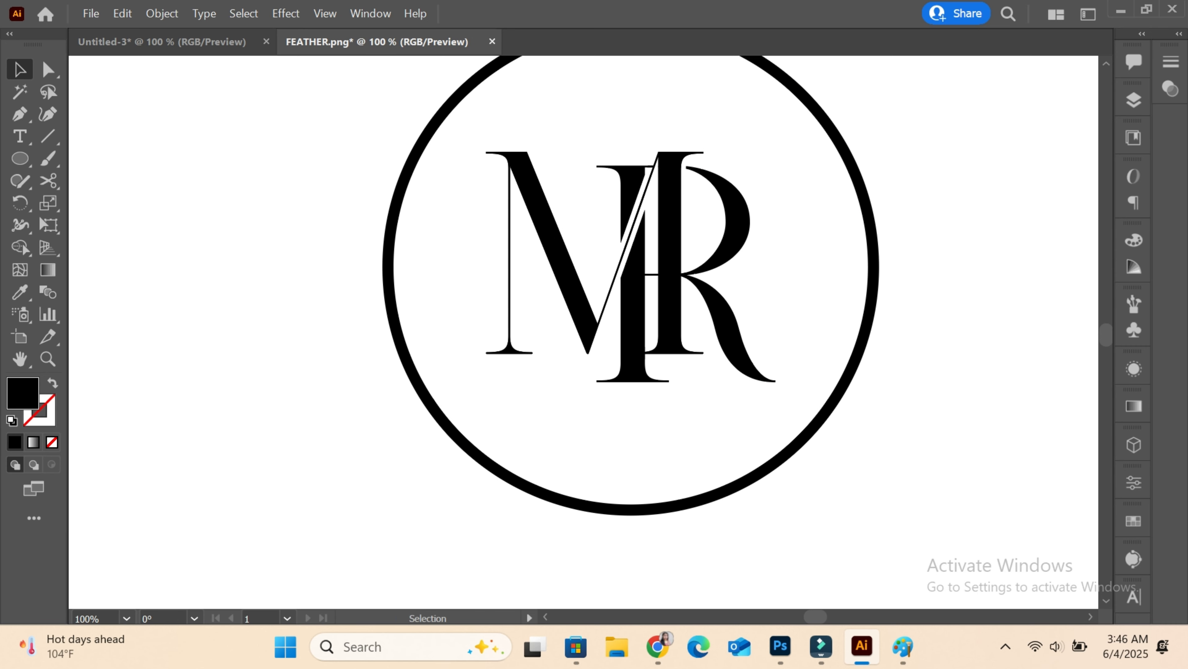
# - Cut the circle at two points along its top and two along its bottom with the Scissors tool
pyautogui.hotkey('ctrl', '-')
pyautogui.press('c')
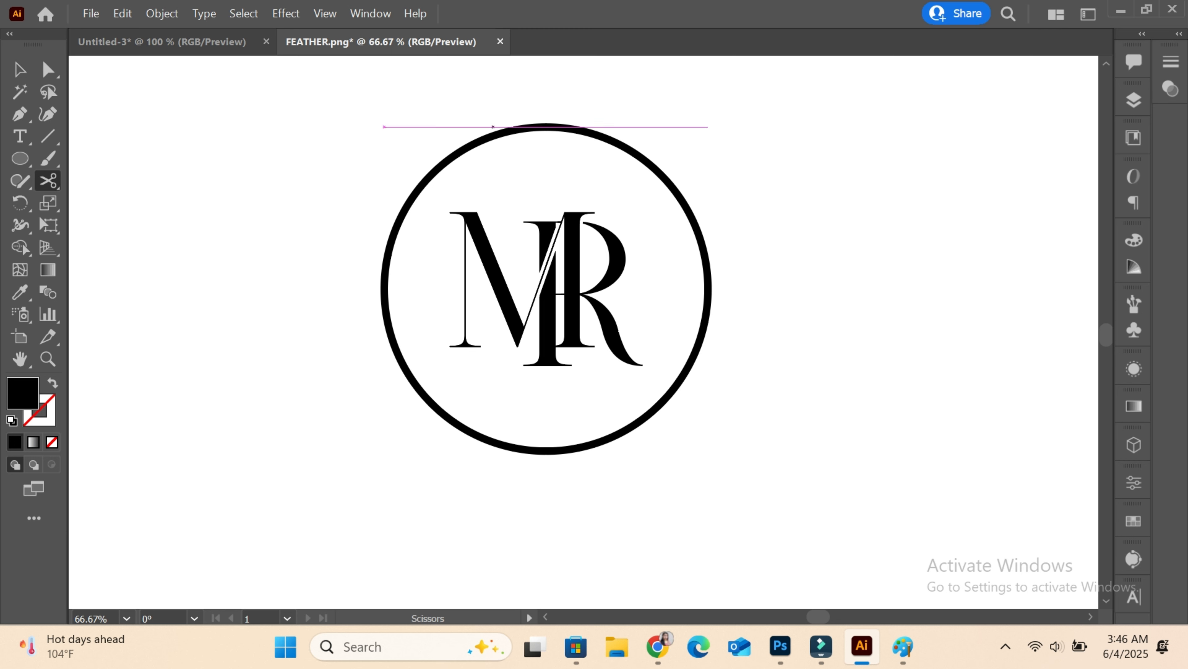
pyautogui.click(495, 133)
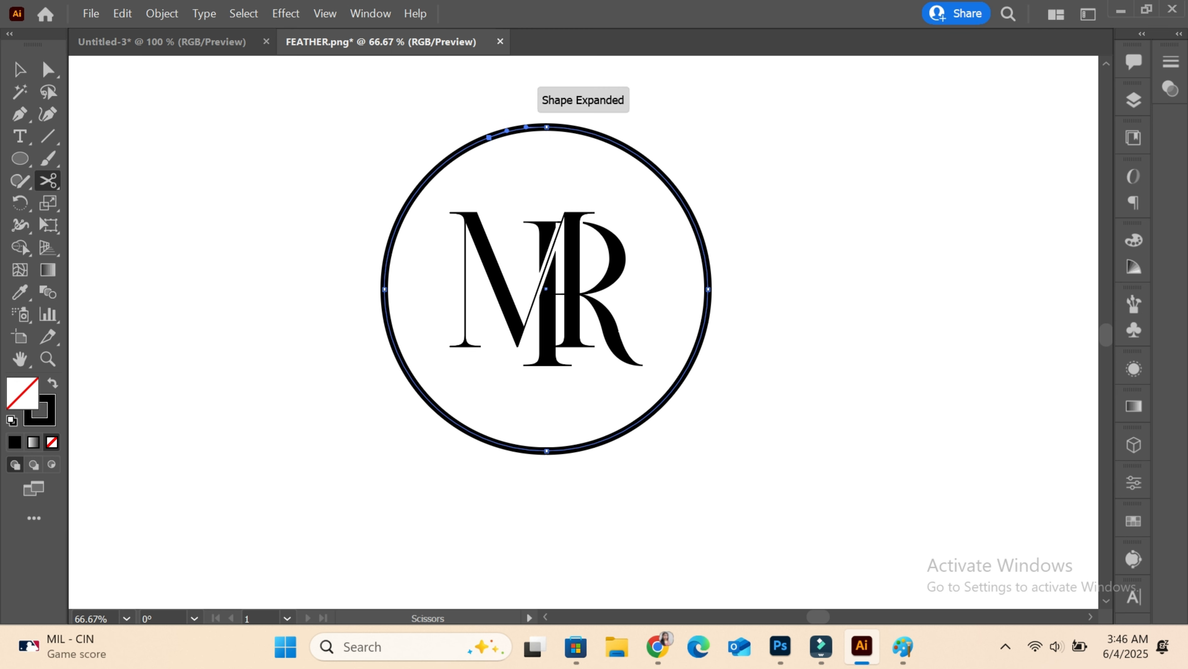
pyautogui.click(595, 347)
pyautogui.click(771, 345)
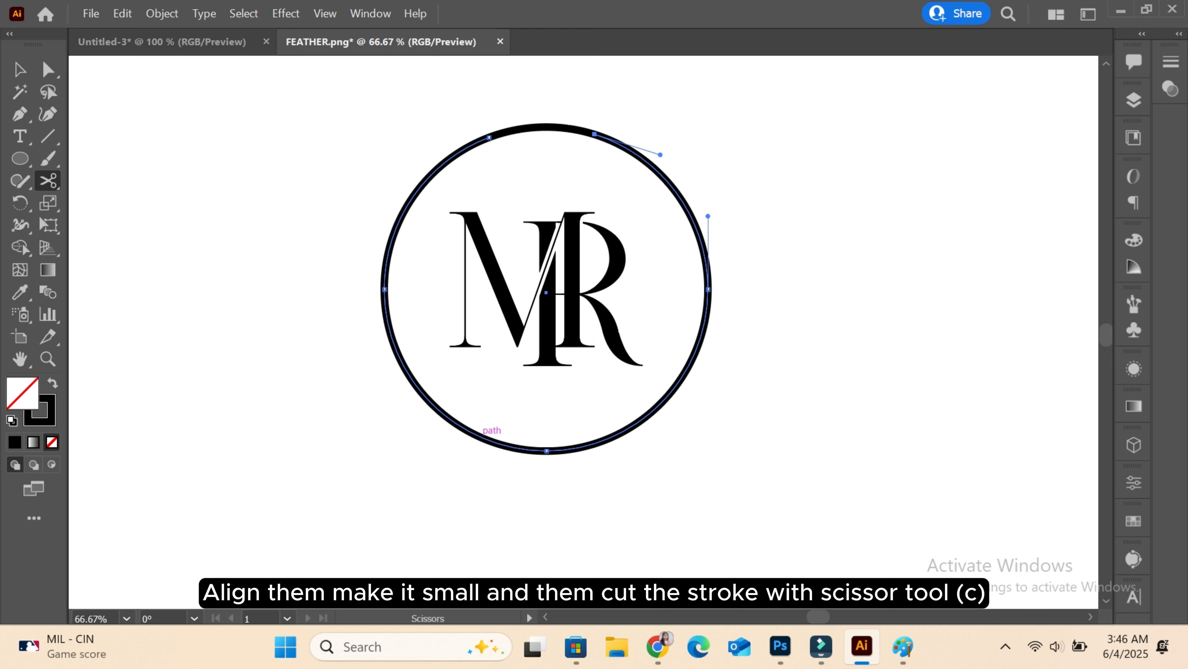
pyautogui.click(480, 436)
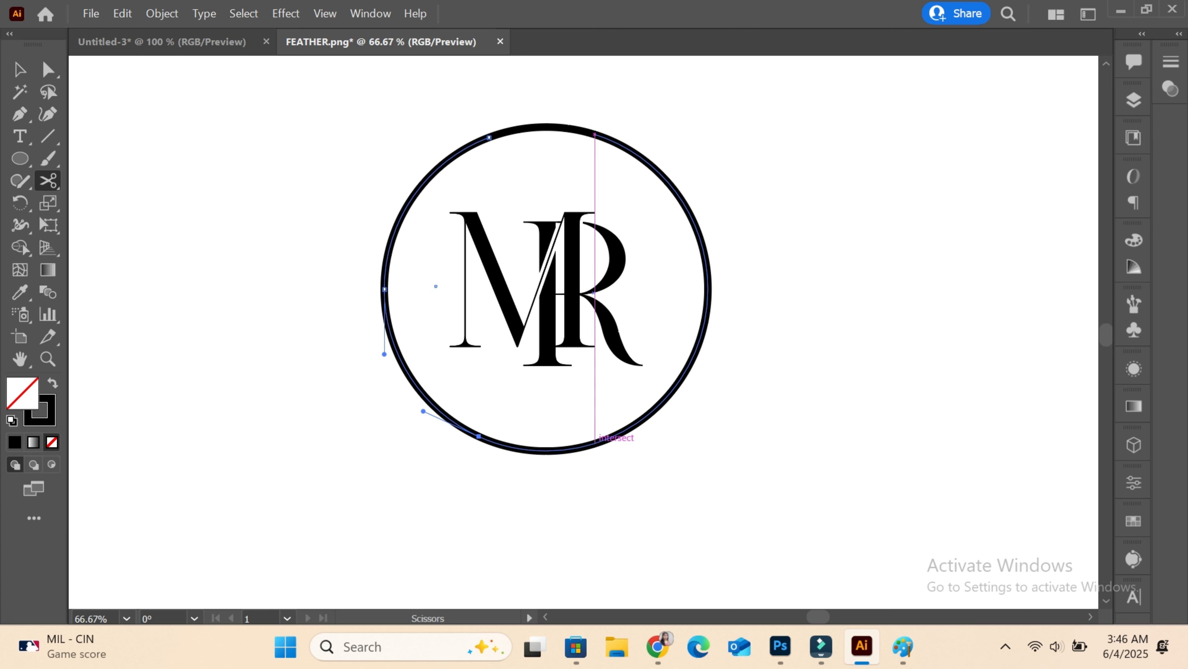
pyautogui.click(595, 442)
# - Delete the short arcs between the cuts at the bottom and top of the circle
pyautogui.press('v')
pyautogui.press('Delete')
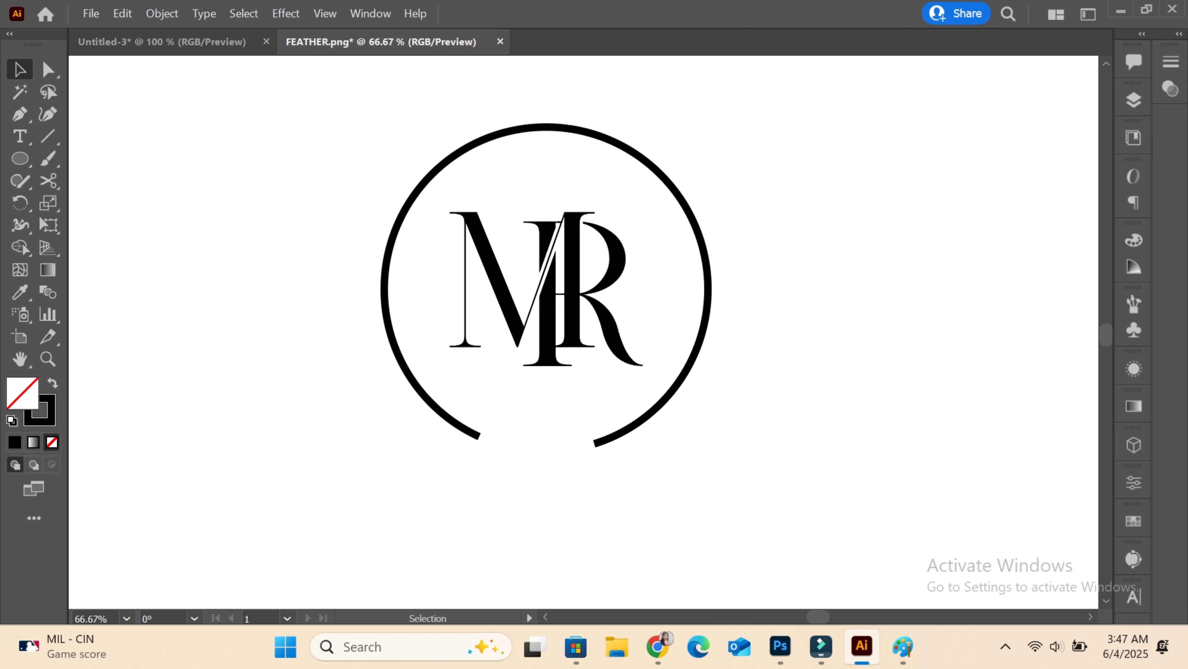
pyautogui.click(538, 125)
pyautogui.press('Delete')
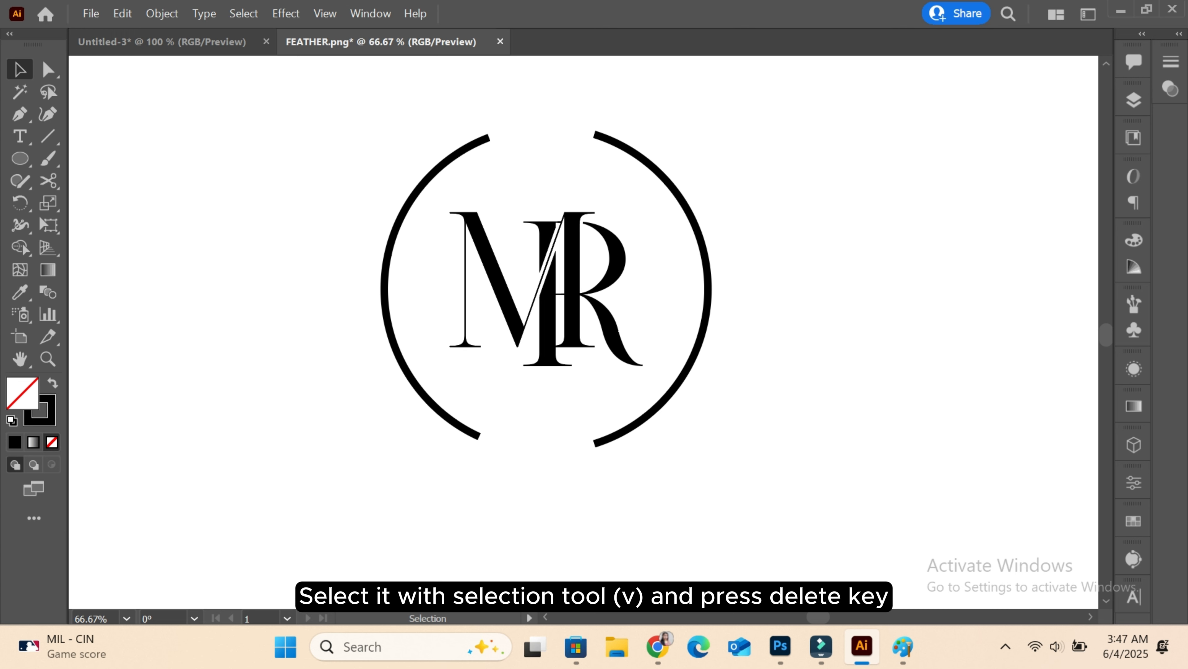
# - Draw a circle about 302 px in diameter centred inside the arcs and set its stroke to 4 pt
pyautogui.moveTo(20, 158); pyautogui.dragTo(82, 201)
pyautogui.moveTo(546, 287)
pyautogui.mouseDown()
pyautogui.moveTo(678, 435)
pyautogui.moveTo(683, 425)
pyautogui.mouseUp()
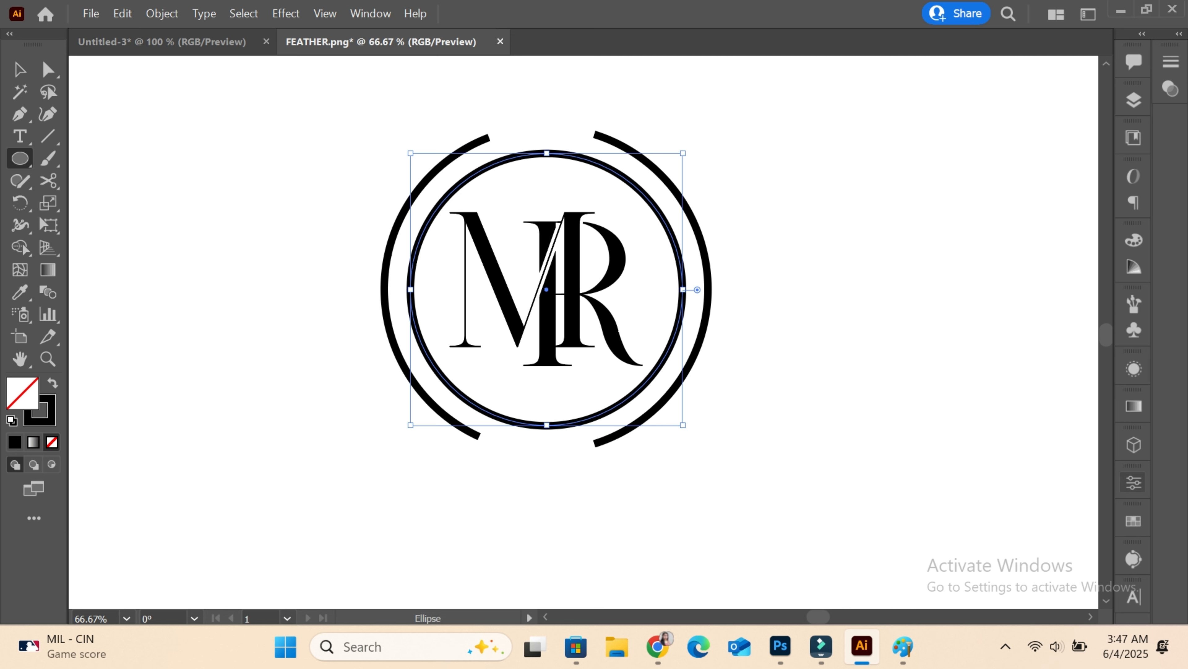
pyautogui.click(1133, 482)
pyautogui.click(973, 285)
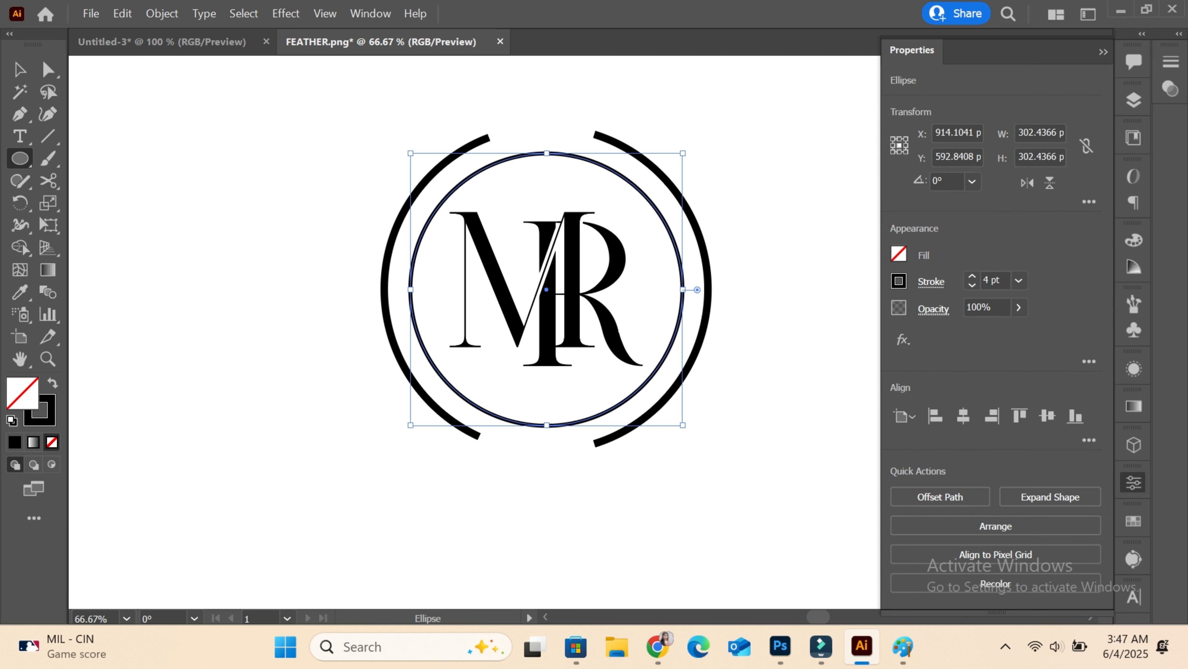
pyautogui.click(1103, 52)
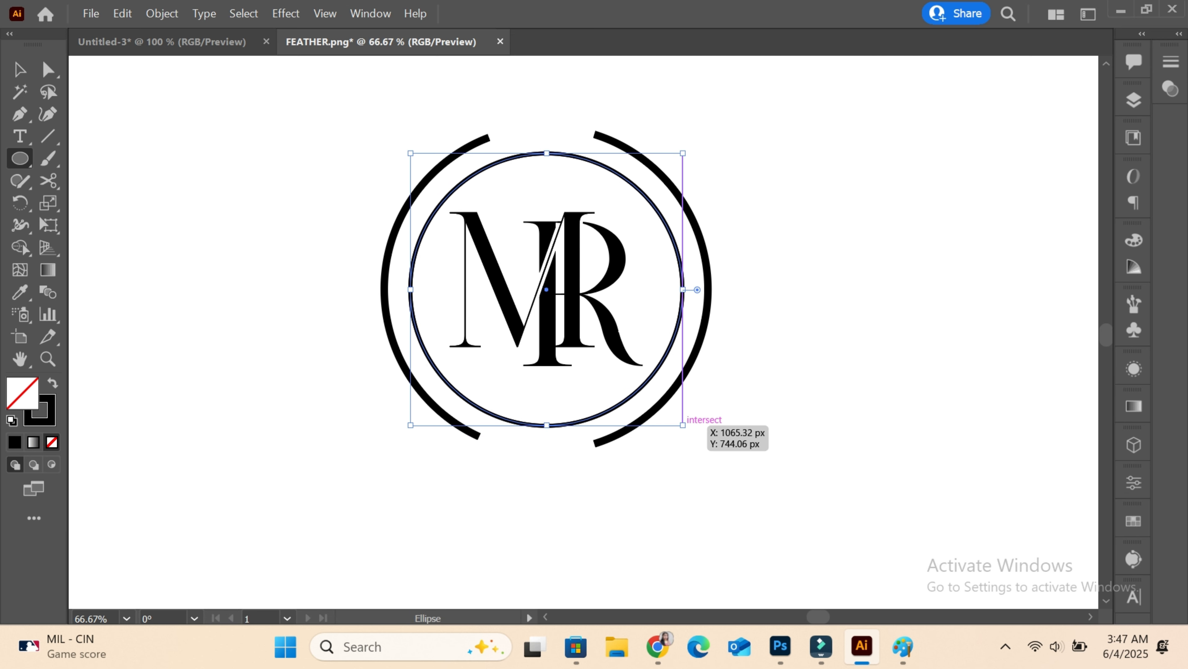
# - Draw a concentric inner circle about 279 px in diameter, set its stroke to 2 pt, and enlarge it slightly
pyautogui.moveTo(547, 289); pyautogui.dragTo(672, 415)
pyautogui.click(1134, 482)
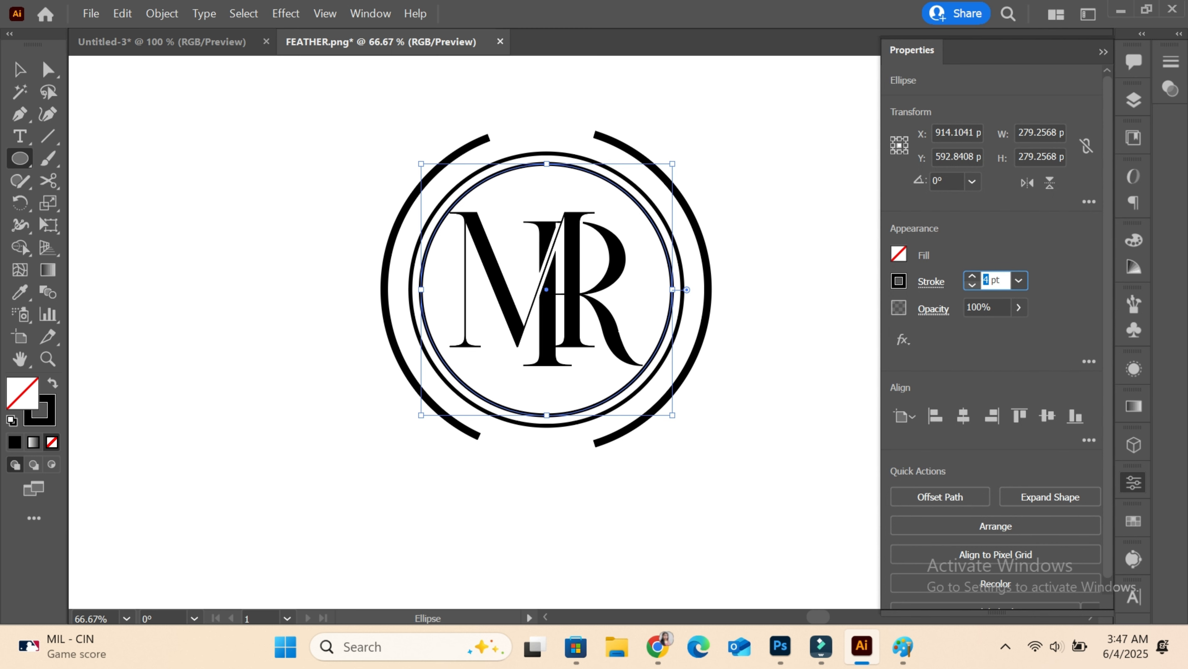
pyautogui.write('2')
pyautogui.press('Return')
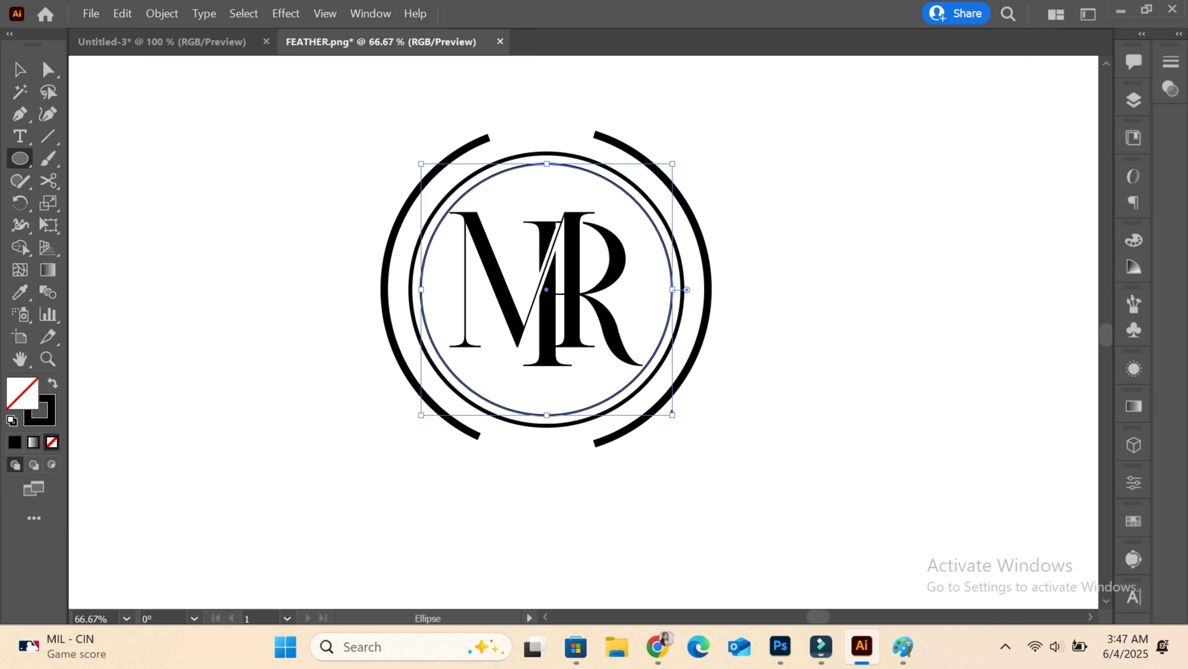
pyautogui.moveTo(672, 415); pyautogui.dragTo(676, 418)
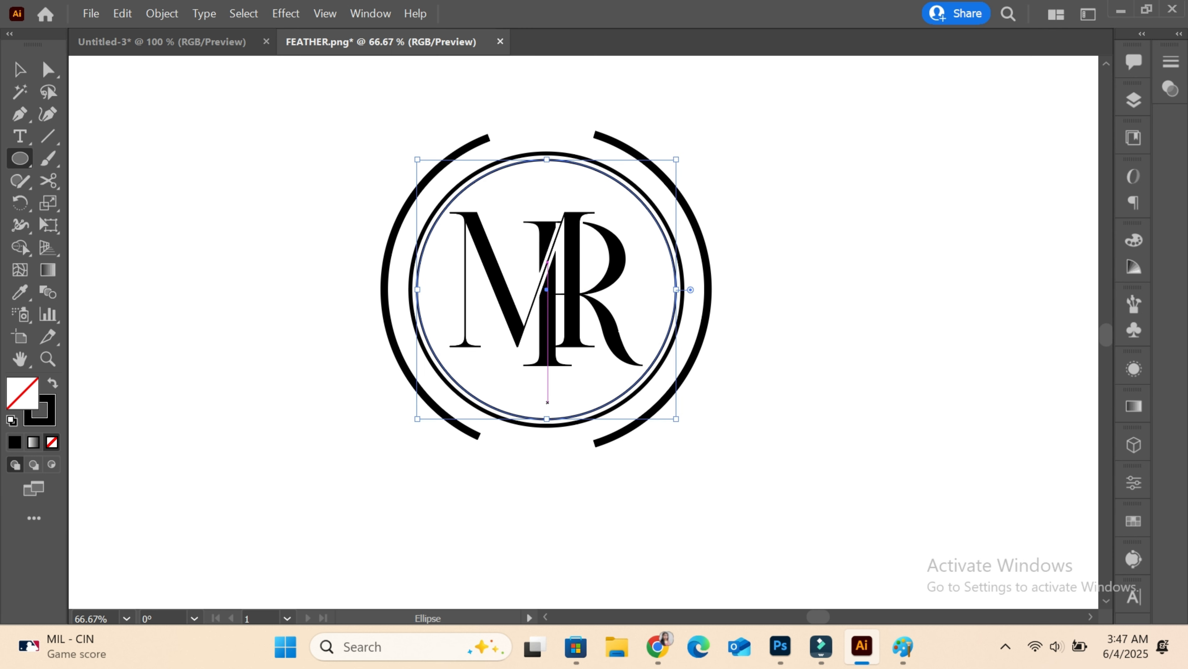
# - Cut the thin inner circle with the Scissors tool at two upper and two lower points
pyautogui.hotkey('ctrl', '+')
pyautogui.hotkey('ctrl', '+')
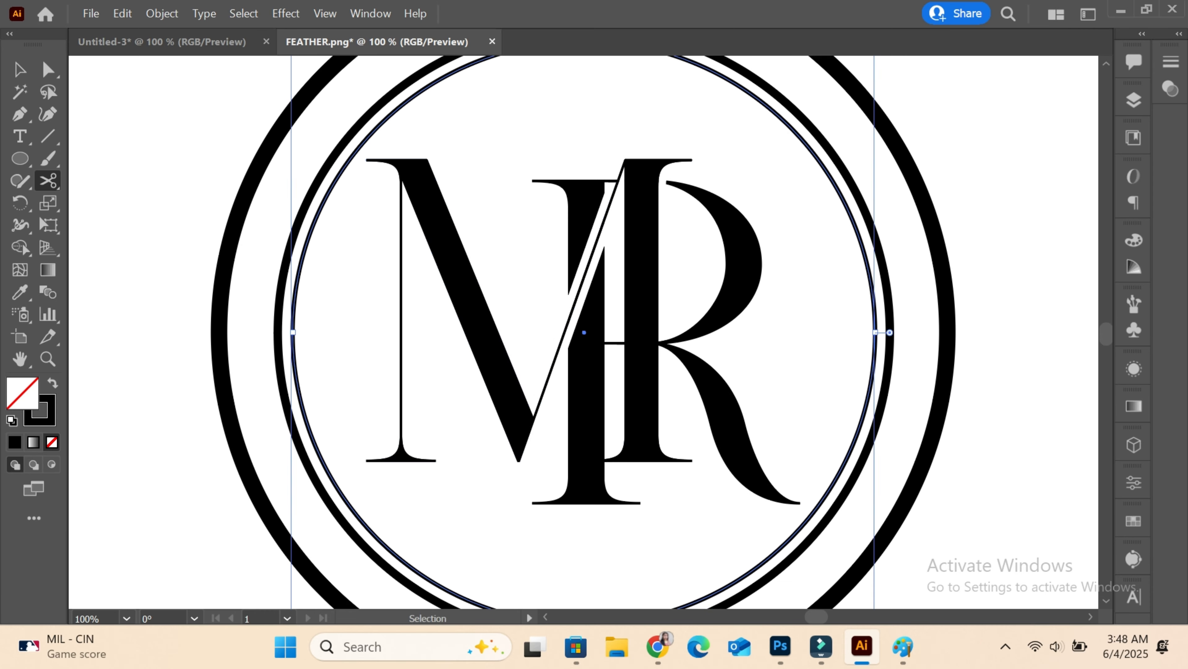
pyautogui.scroll(5, 557, 330)
pyautogui.hscroll(2, 556, 330)
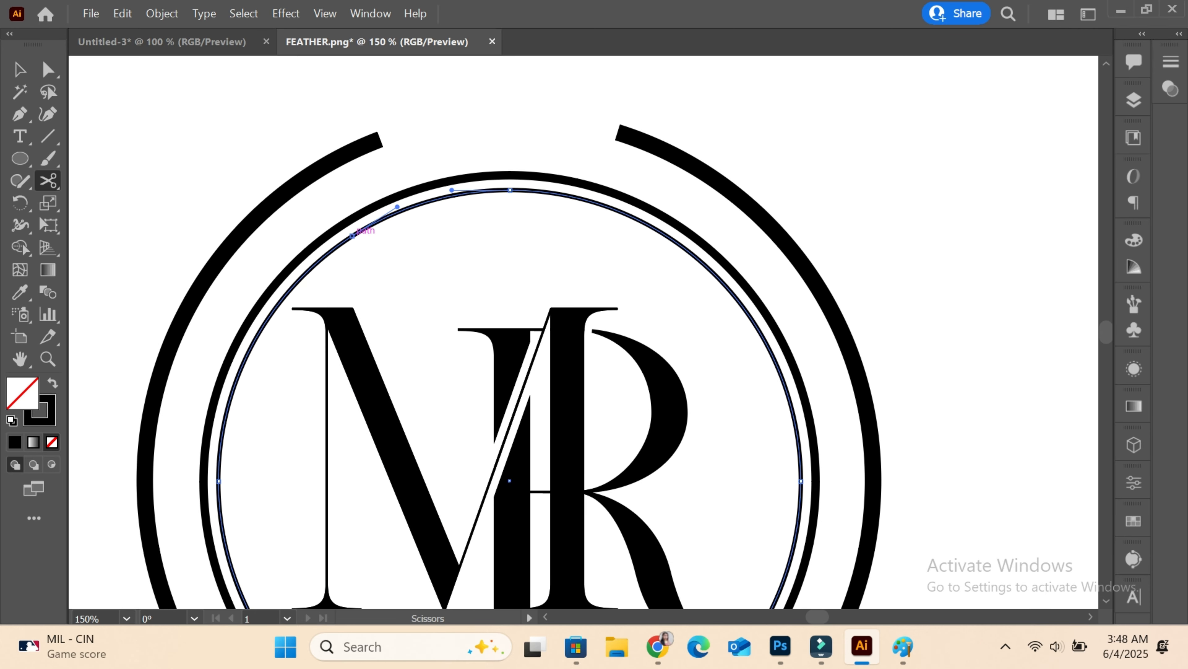
pyautogui.click(352, 235)
pyautogui.scroll(-5, 323, 363)
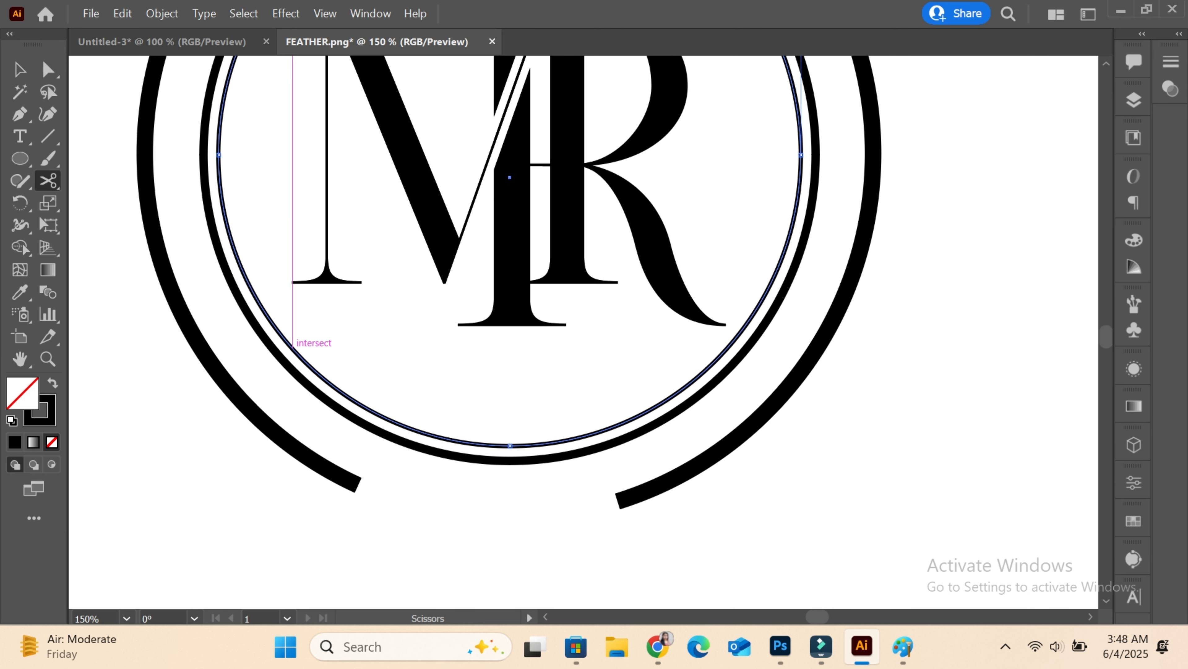
pyautogui.click(293, 346)
pyautogui.click(722, 355)
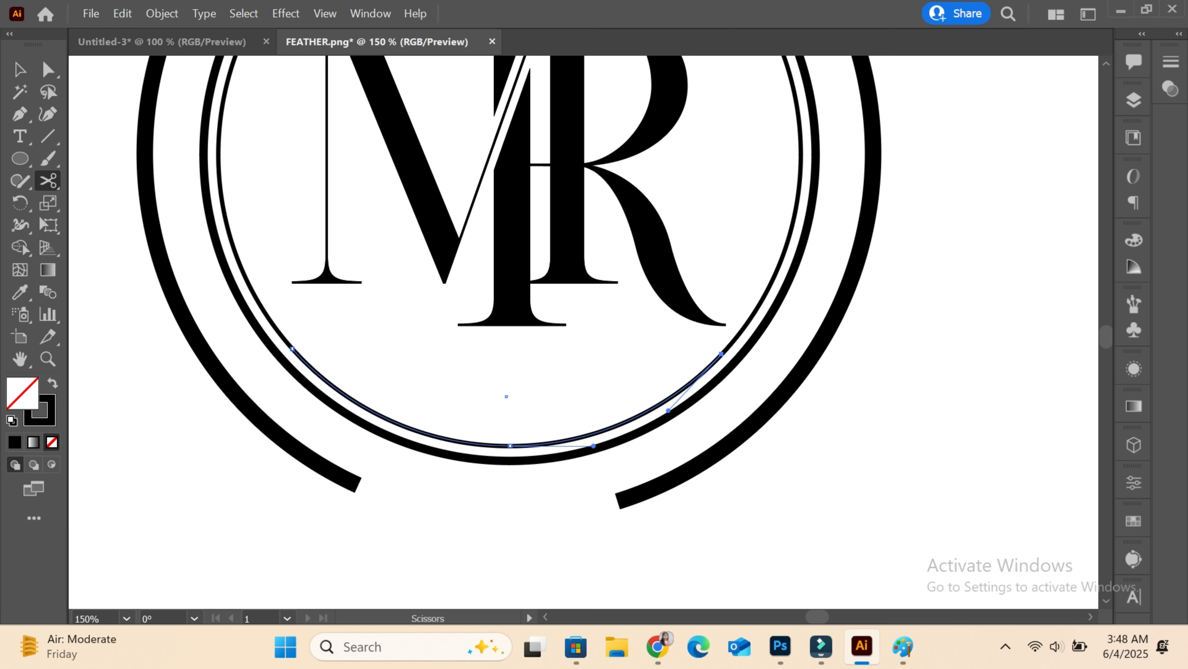
# - Cut the thicker middle circle at two lower and two upper points, in line with the inner circle's cuts
pyautogui.click(292, 446)
pyautogui.press('Return')
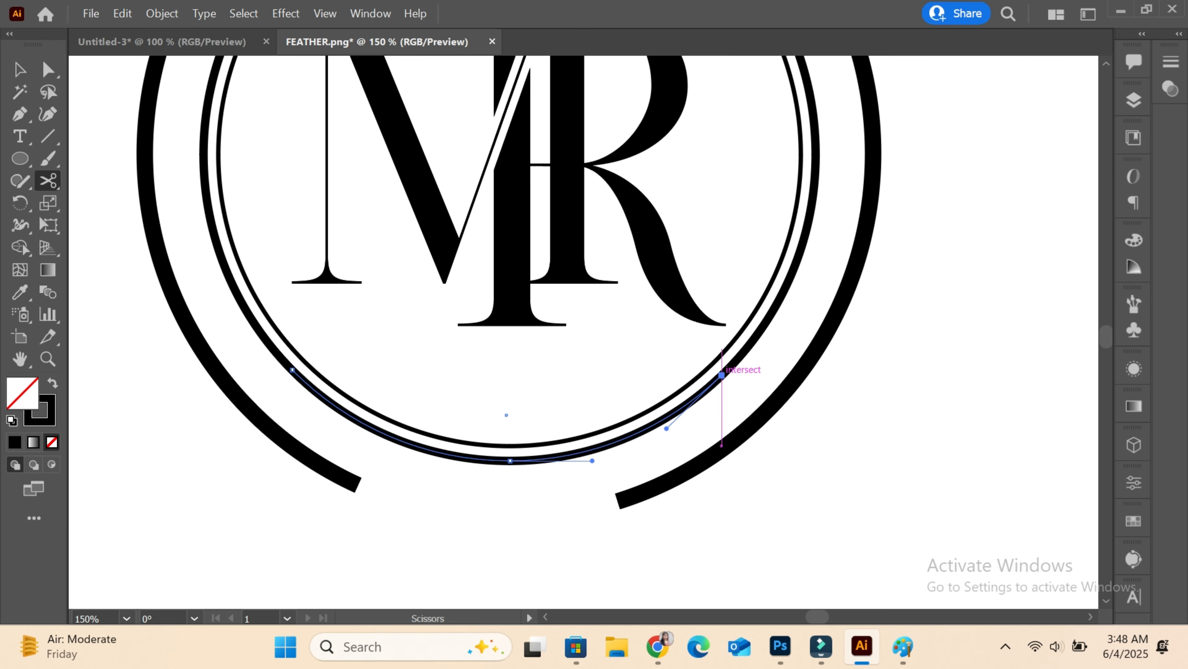
pyautogui.scroll(3, 722, 374)
pyautogui.scroll(10, 722, 463)
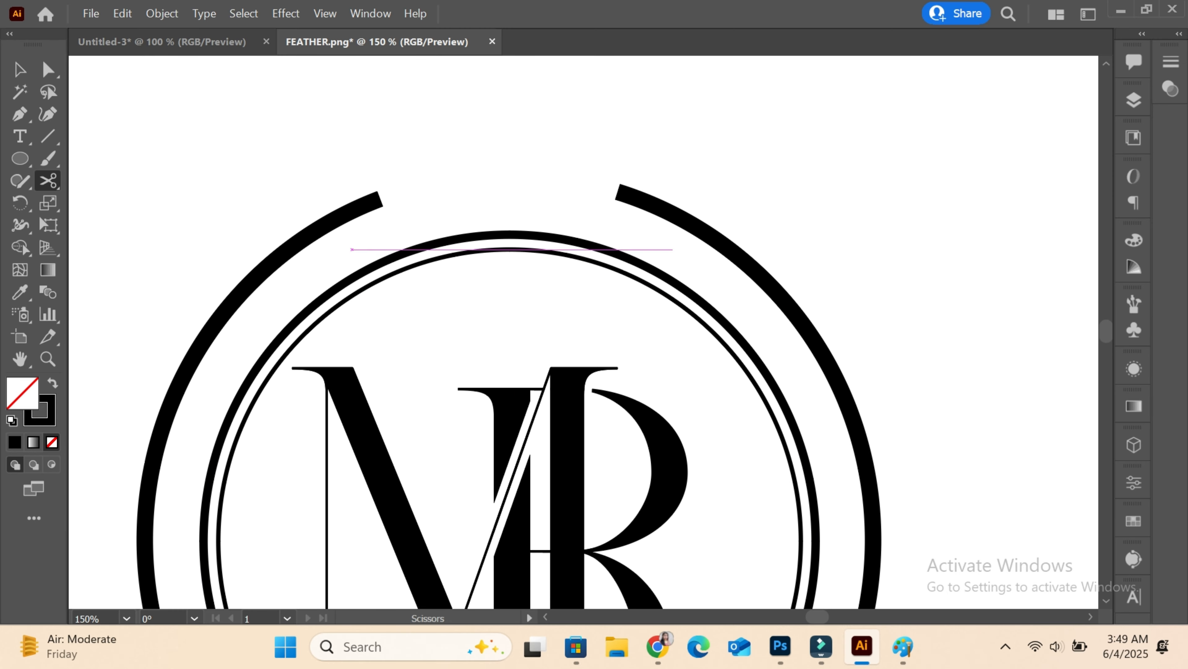
pyautogui.click(352, 278)
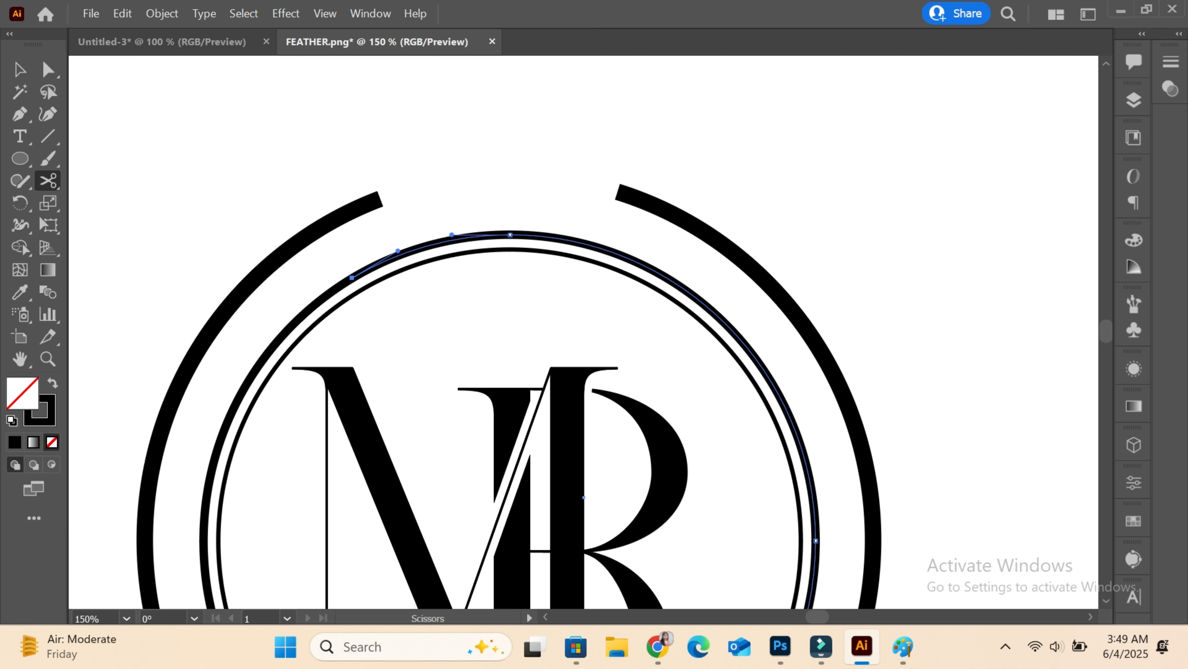
pyautogui.click(667, 278)
# - Delete the top and bottom arcs between the cuts of the thin inner circle
pyautogui.press('v')
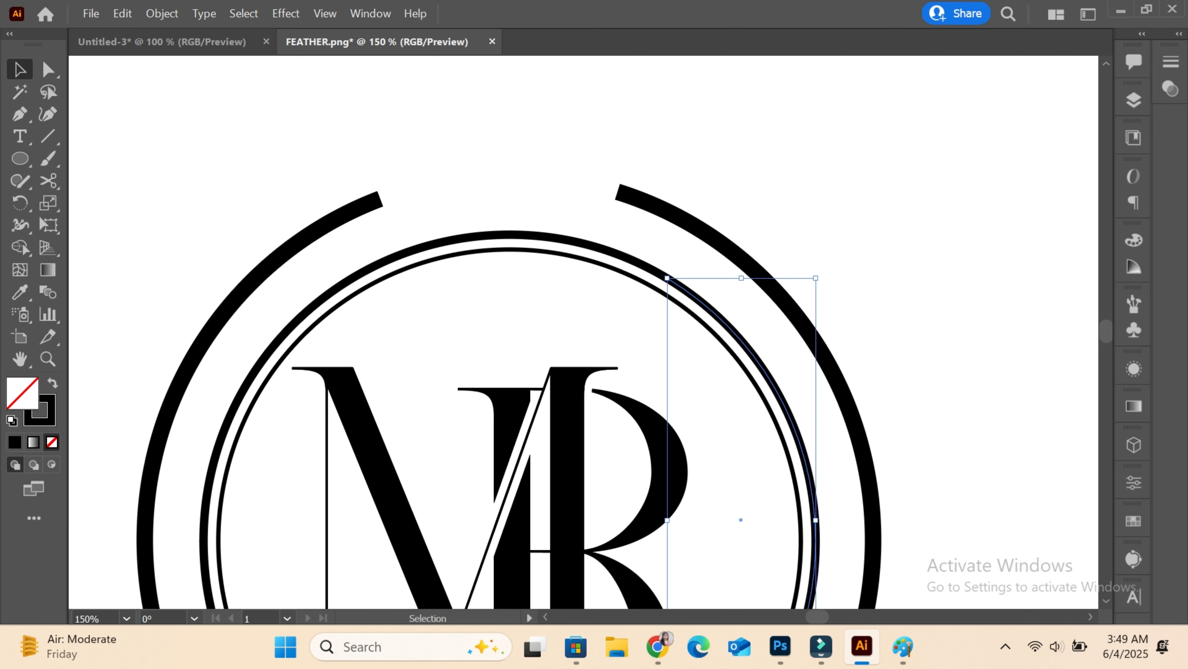
pyautogui.click(553, 300)
pyautogui.click(509, 249)
pyautogui.press('Delete')
pyautogui.scroll(-7, 510, 250)
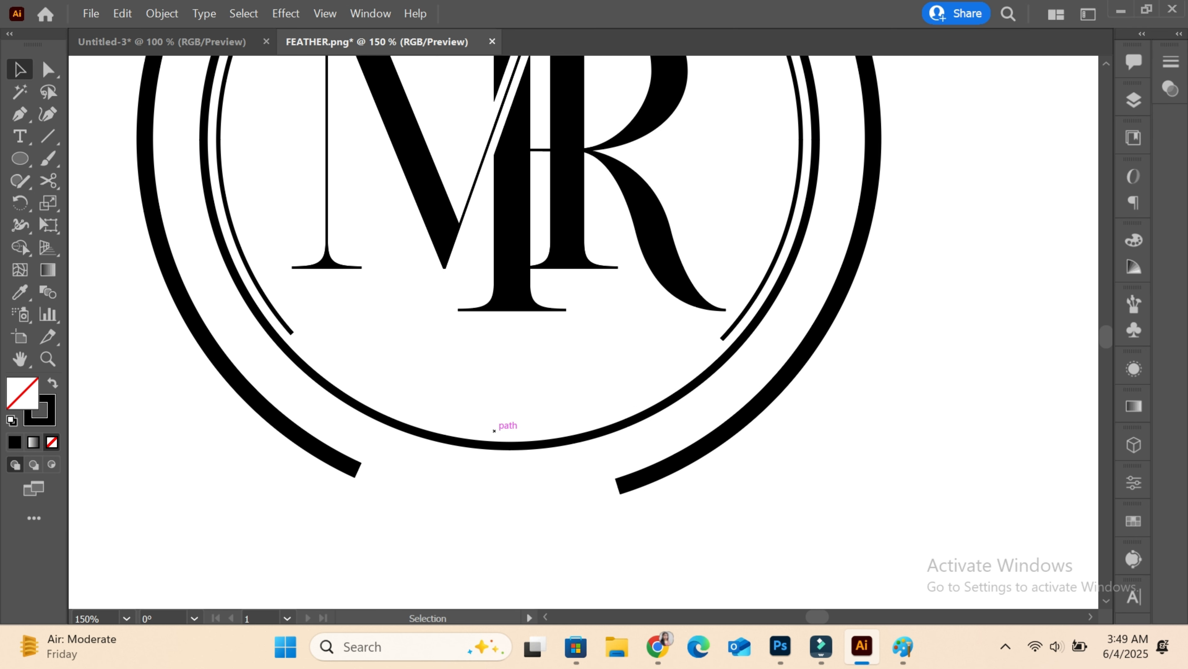
# - Turn the middle circle's top arc into a type path and enter "WEDD" on it
pyautogui.scroll(7, 504, 425)
pyautogui.click(511, 206)
pyautogui.moveTo(20, 137); pyautogui.dragTo(119, 180)
pyautogui.click(475, 206)
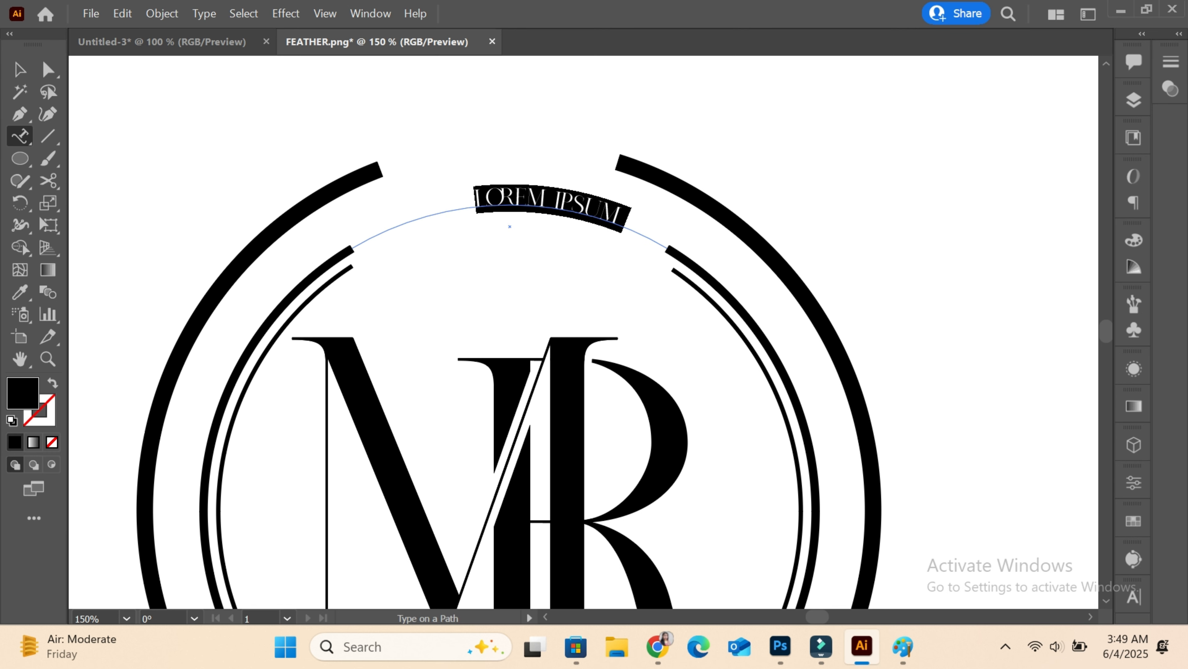
pyautogui.write('WEDDING')
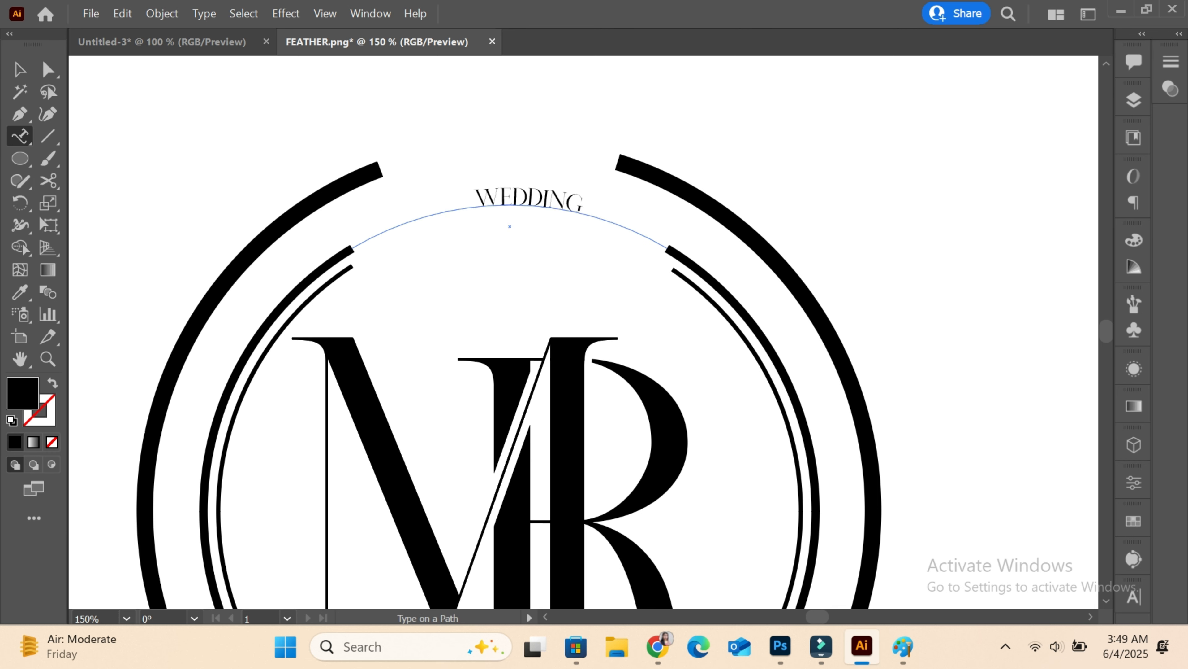
pyautogui.write('W')
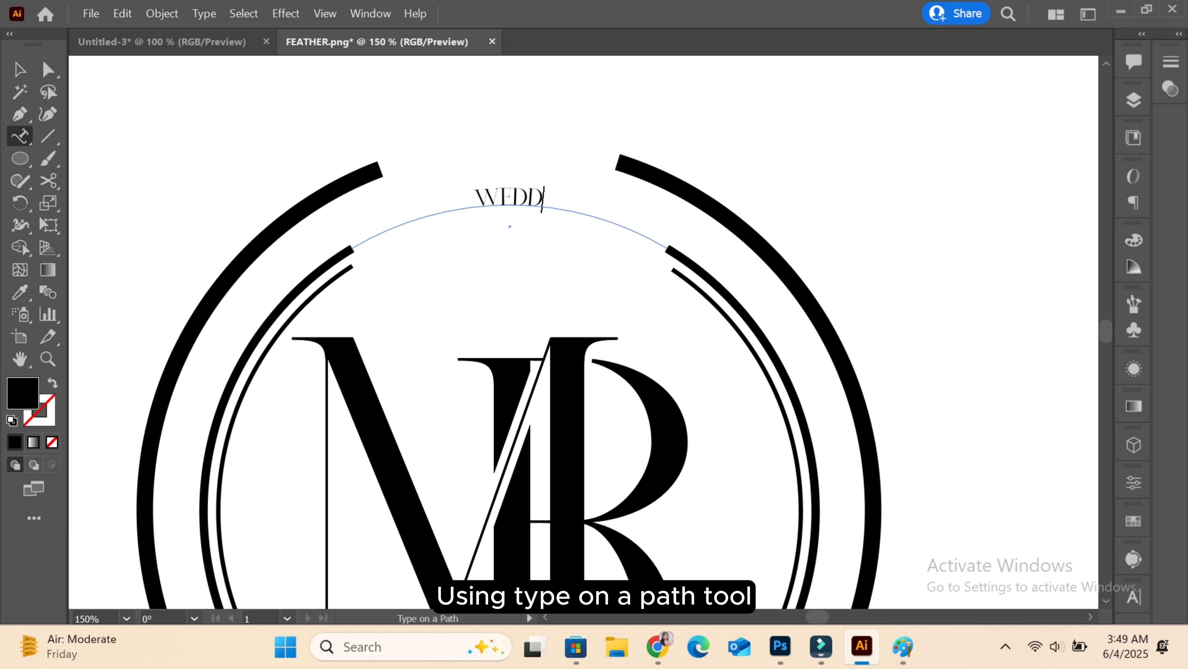
# - Set the curved text's font to Rolisand and complete its wording as "Wedding Organizers"
pyautogui.press('Escape')
pyautogui.hotkey('ctrl', 't')
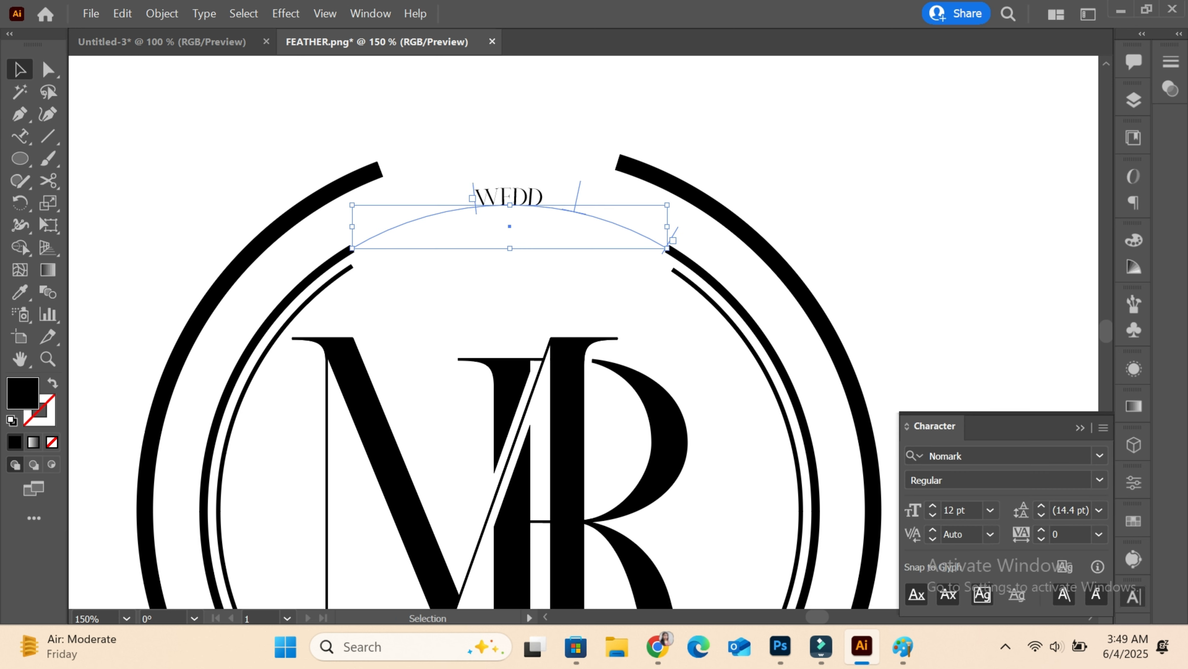
pyautogui.click(982, 456)
pyautogui.write('rle')
pyautogui.press('BackSpace')
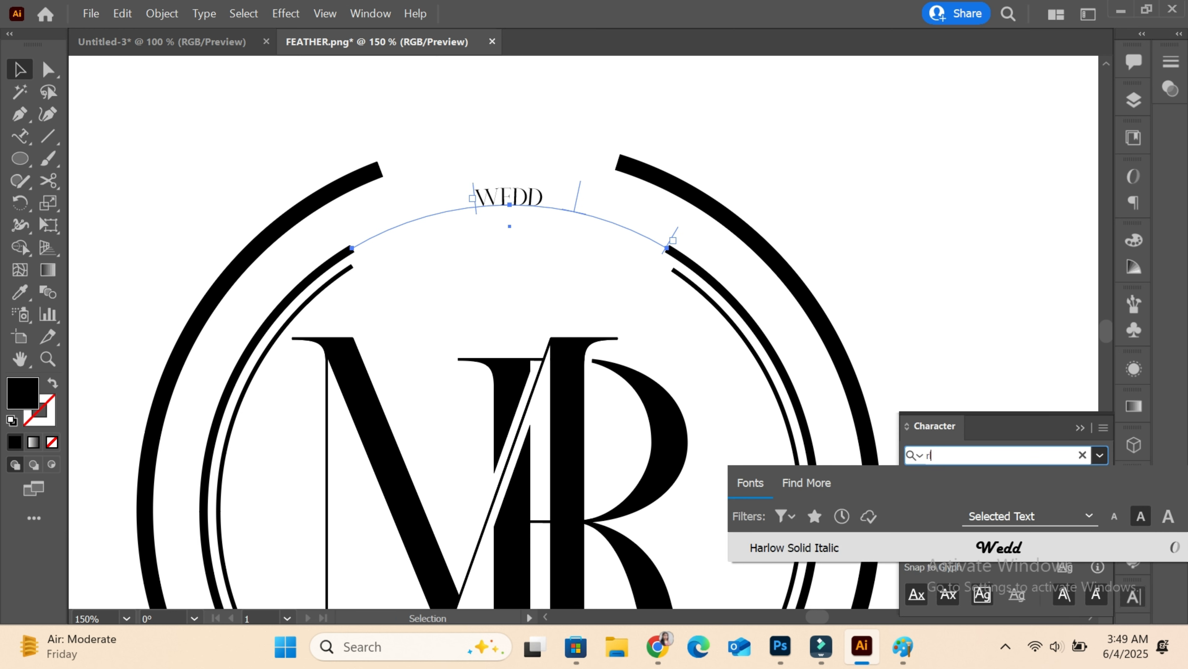
pyautogui.write('ol')
pyautogui.press('Return')
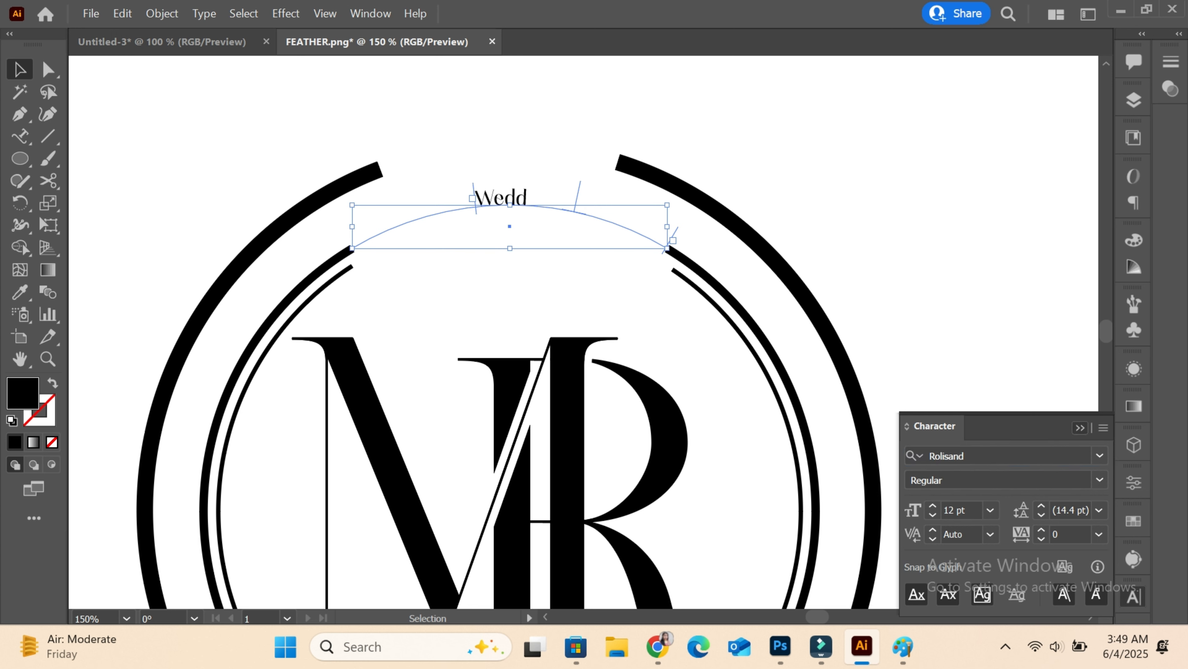
pyautogui.hotkey('ctrl', 't')
pyautogui.press('t')
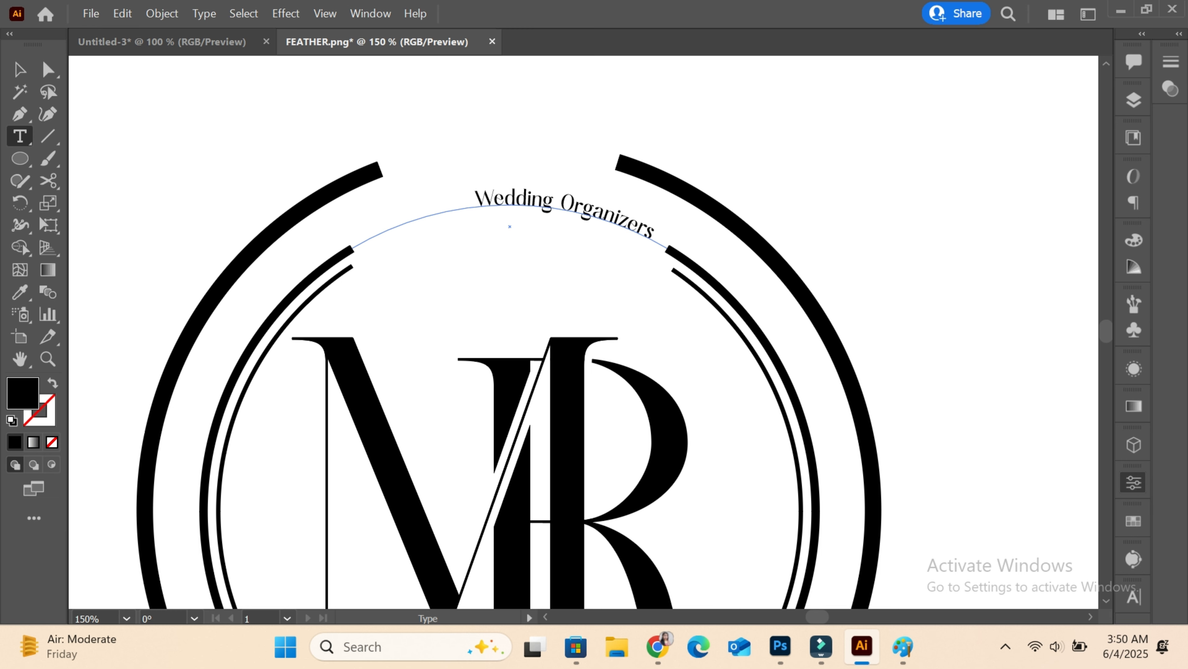
# - Enlarge the "Wedding Organizers" text and shift its start to the arc's left end so it fills the top gap
pyautogui.click(20, 69)
pyautogui.click(918, 457)
pyautogui.click(918, 457)
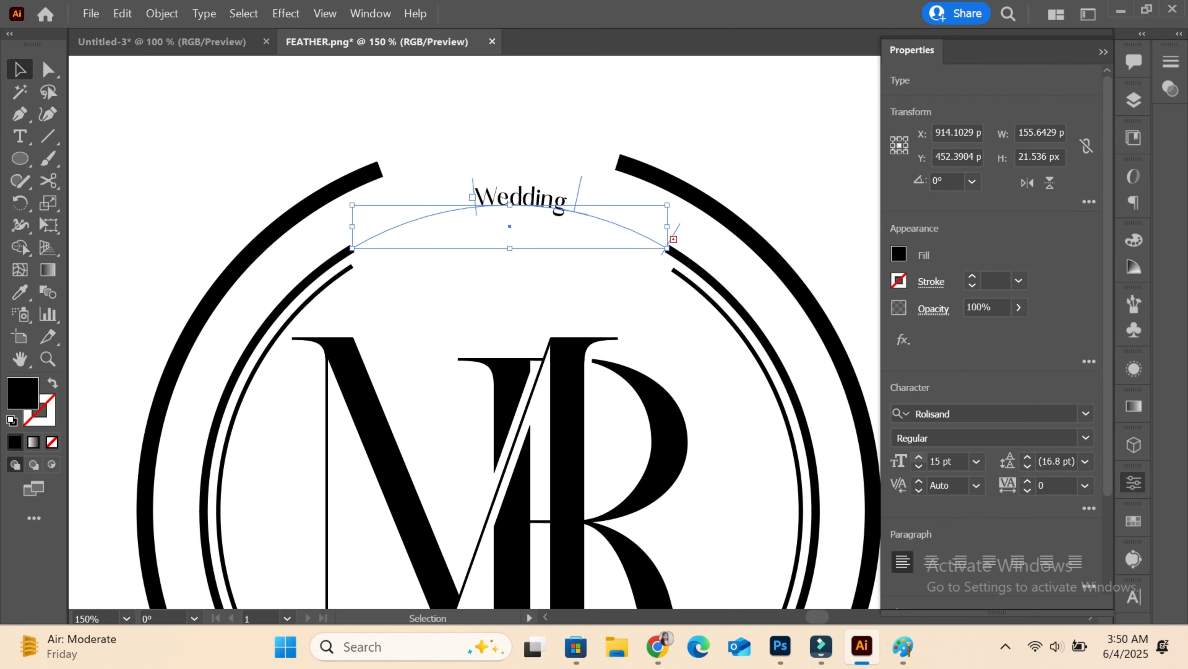
pyautogui.click(919, 458)
pyautogui.click(919, 457)
pyautogui.moveTo(474, 198); pyautogui.dragTo(351, 233)
pyautogui.click(919, 457)
pyautogui.click(919, 457)
pyautogui.click(919, 458)
pyautogui.click(919, 458)
pyautogui.click(919, 457)
# - Move the "Wedding Organizers" text slightly down and fine-tune its starting point at the left end of the arc
pyautogui.click(300, 123)
pyautogui.moveTo(578, 192); pyautogui.dragTo(578, 207)
pyautogui.click(568, 131)
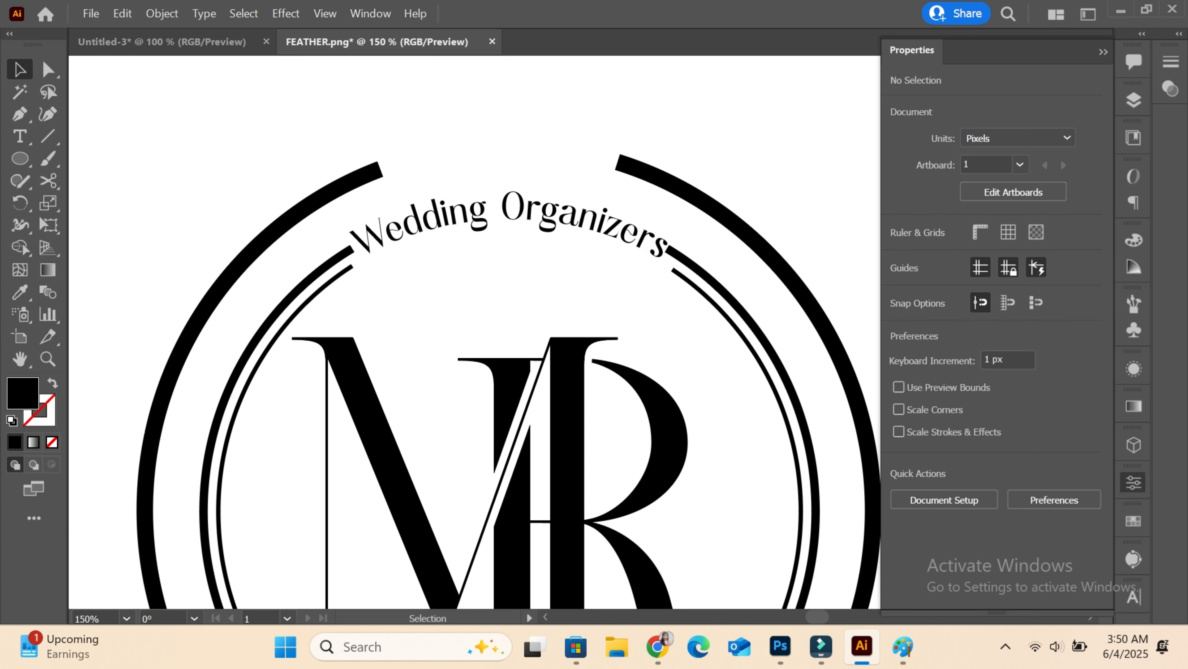
pyautogui.click(1104, 52)
pyautogui.click(579, 217)
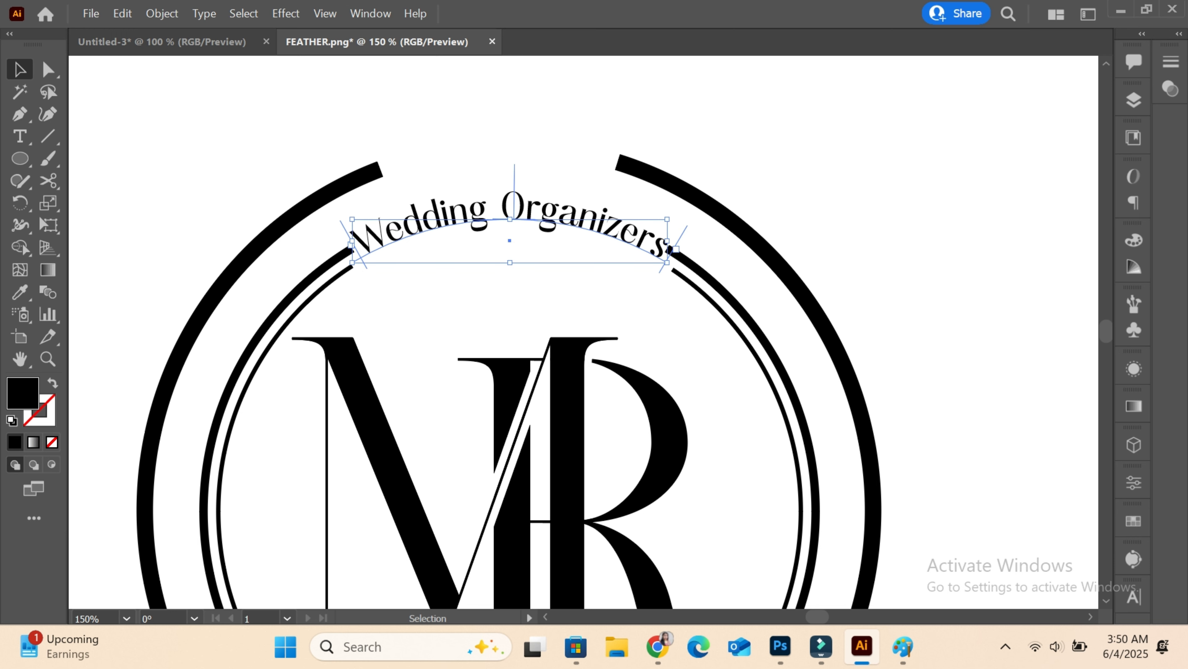
pyautogui.moveTo(358, 244); pyautogui.dragTo(352, 249)
pyautogui.click(472, 295)
# - Enter "Bring Vision To Life" as path text on the middle circle's bottom arc
pyautogui.scroll(-6, 473, 295)
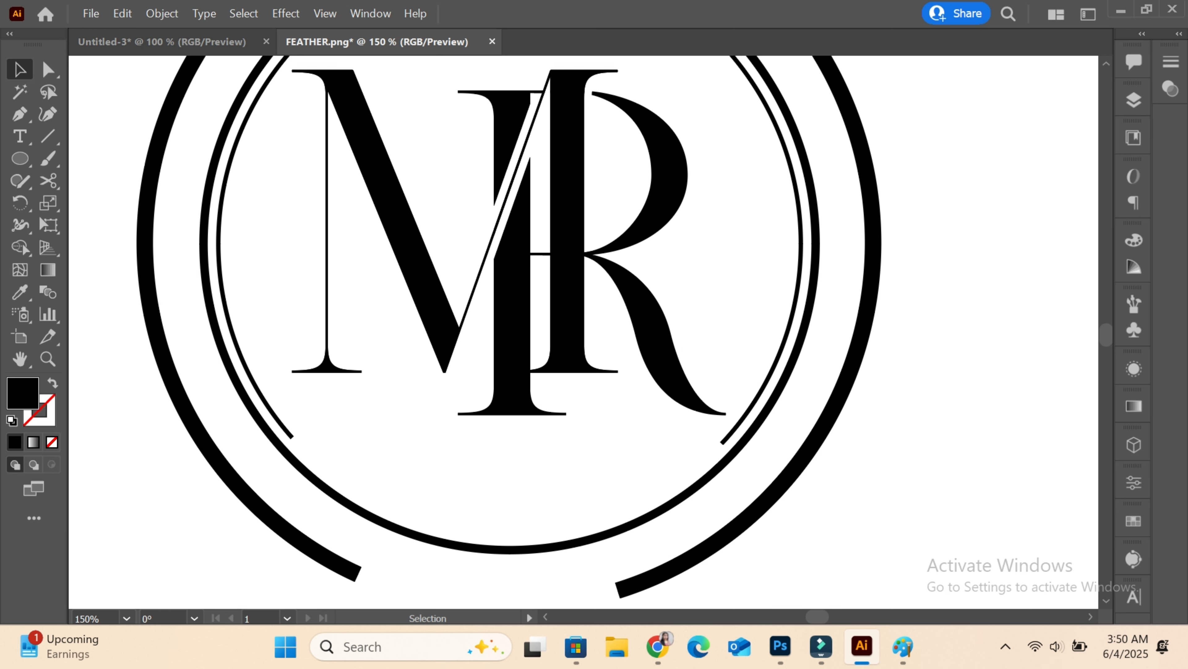
pyautogui.click(509, 505)
pyautogui.click(19, 136)
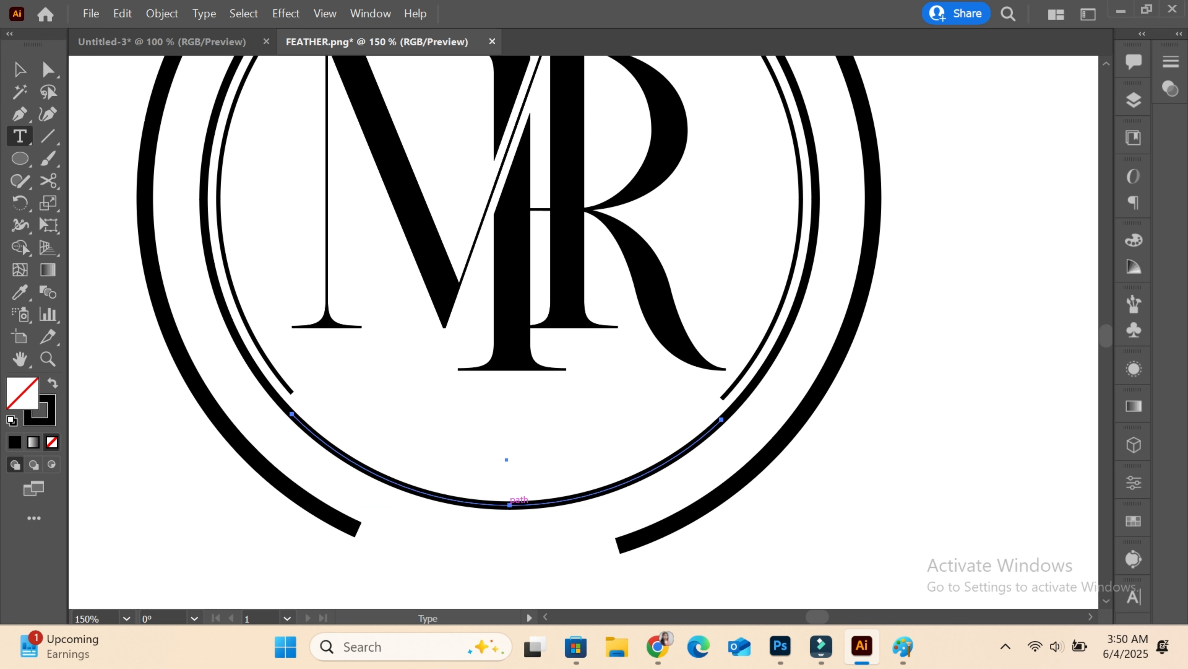
pyautogui.click(94, 180)
pyautogui.click(497, 504)
pyautogui.write('Bring Vision')
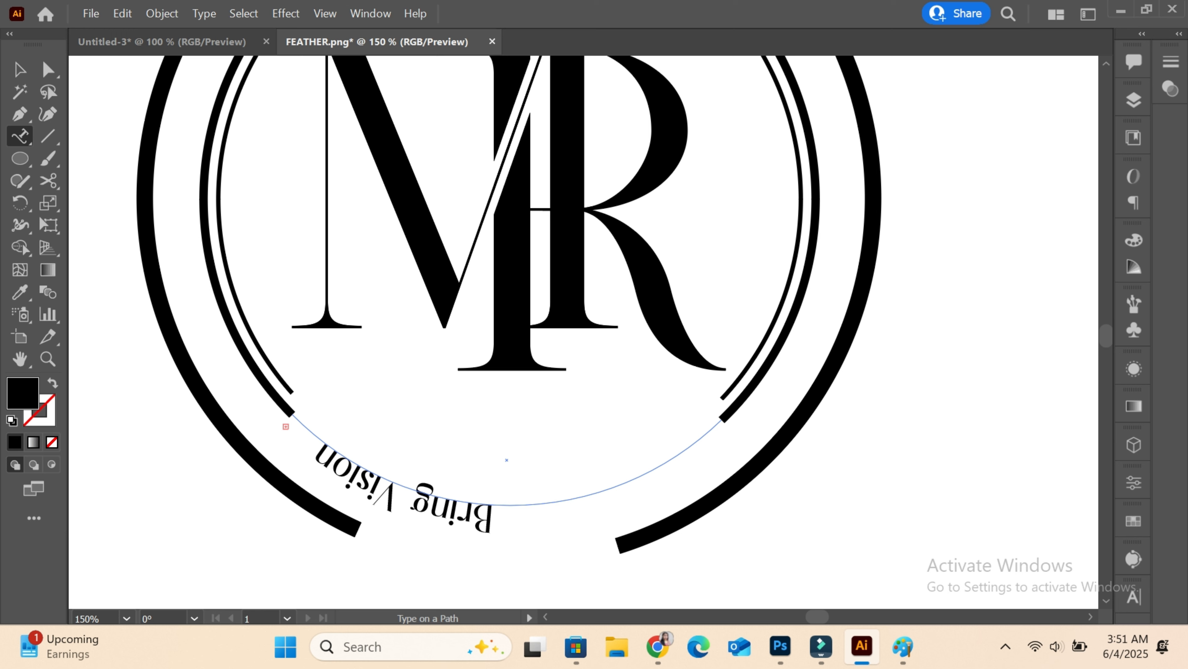
# - Flip the "Bring Vision To Life" text to the inner side of the arc and start it near the left end
pyautogui.press('Escape')
pyautogui.moveTo(369, 516); pyautogui.dragTo(480, 468)
pyautogui.moveTo(583, 469); pyautogui.dragTo(715, 412)
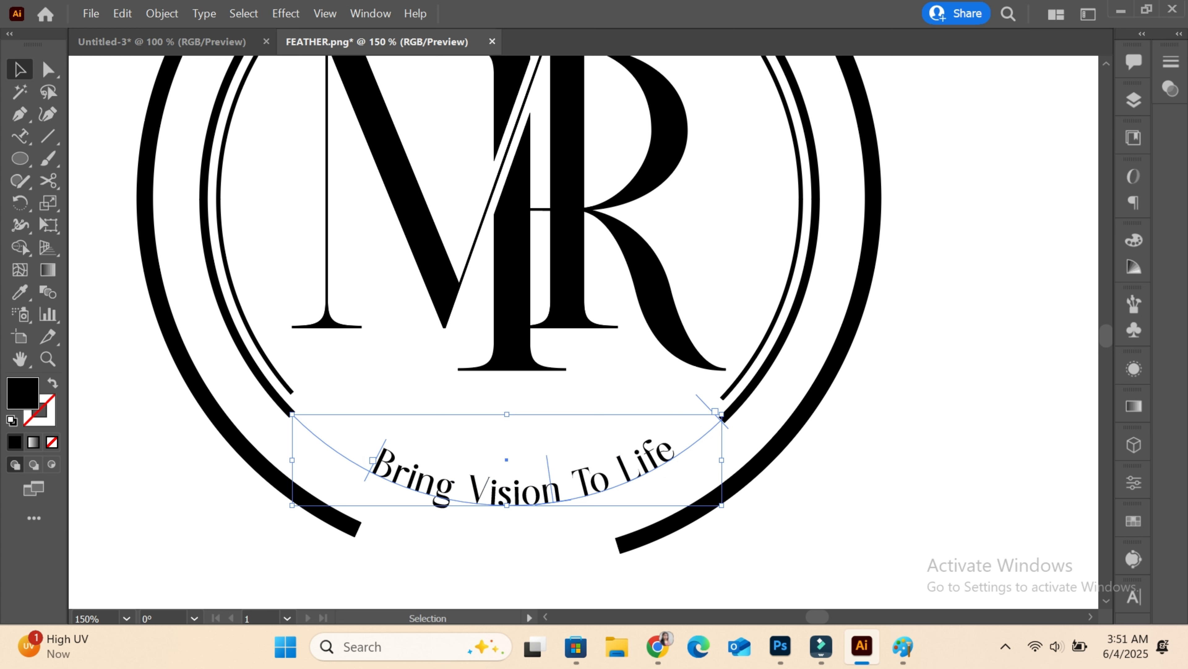
pyautogui.moveTo(372, 460); pyautogui.dragTo(314, 420)
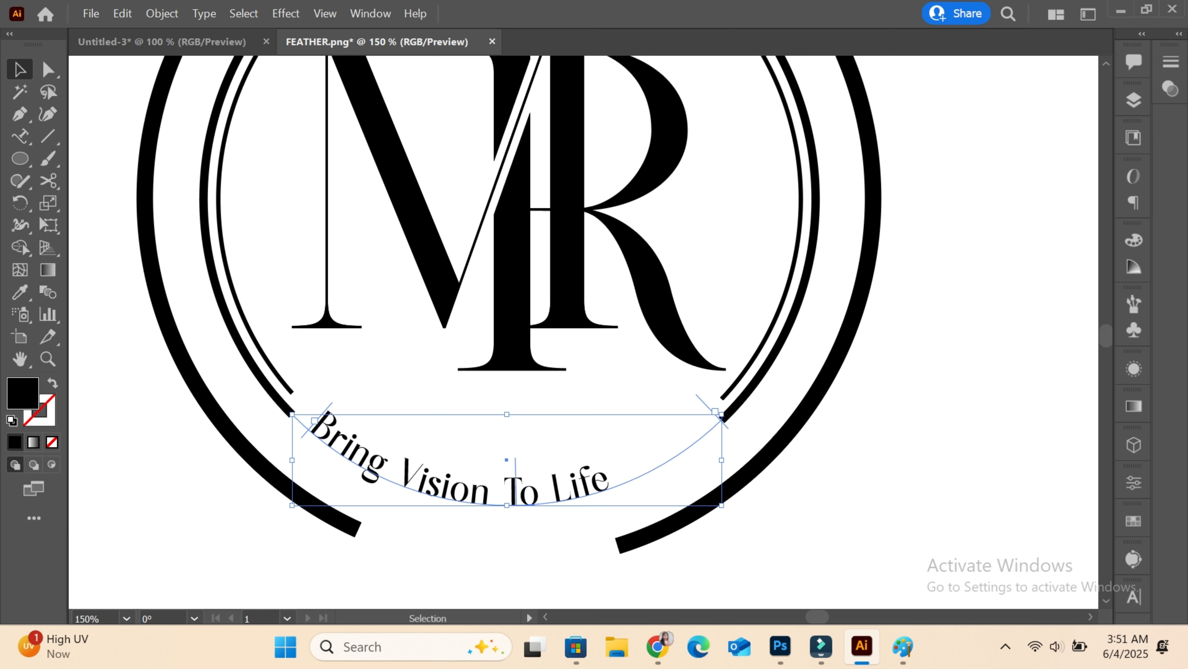
# - Set the "Bring Vision To Life" text to 19 pt with tracking 200 so it spans the bottom gap
pyautogui.click(1134, 482)
pyautogui.click(919, 457)
pyautogui.click(919, 457)
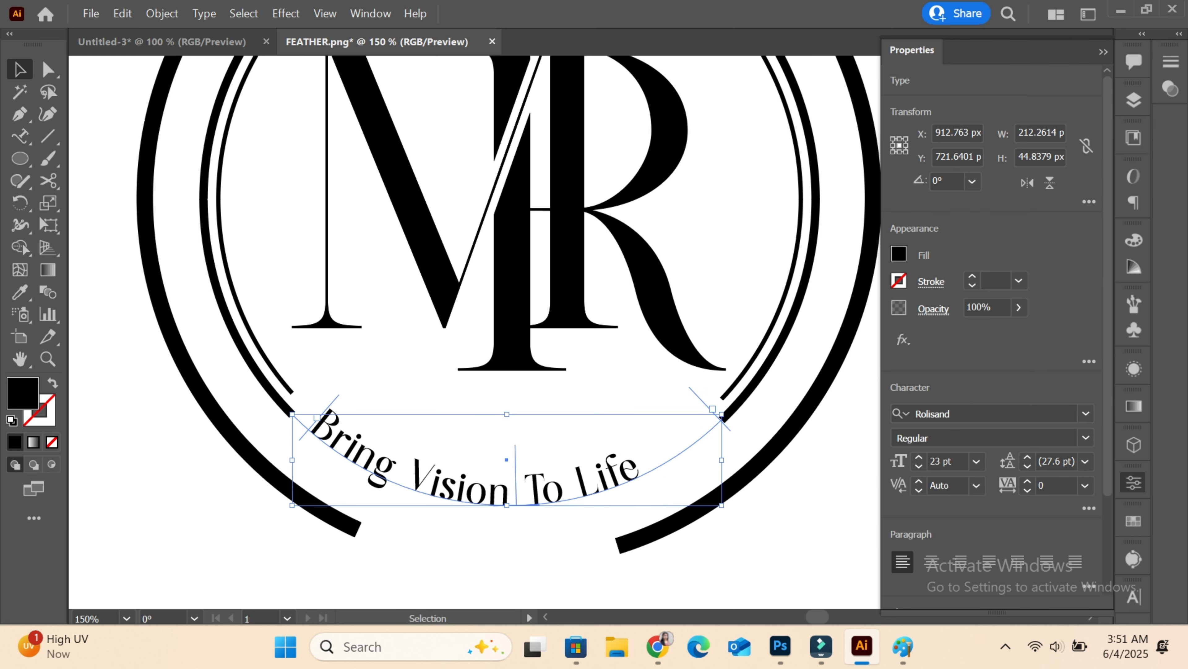
pyautogui.click(1027, 481)
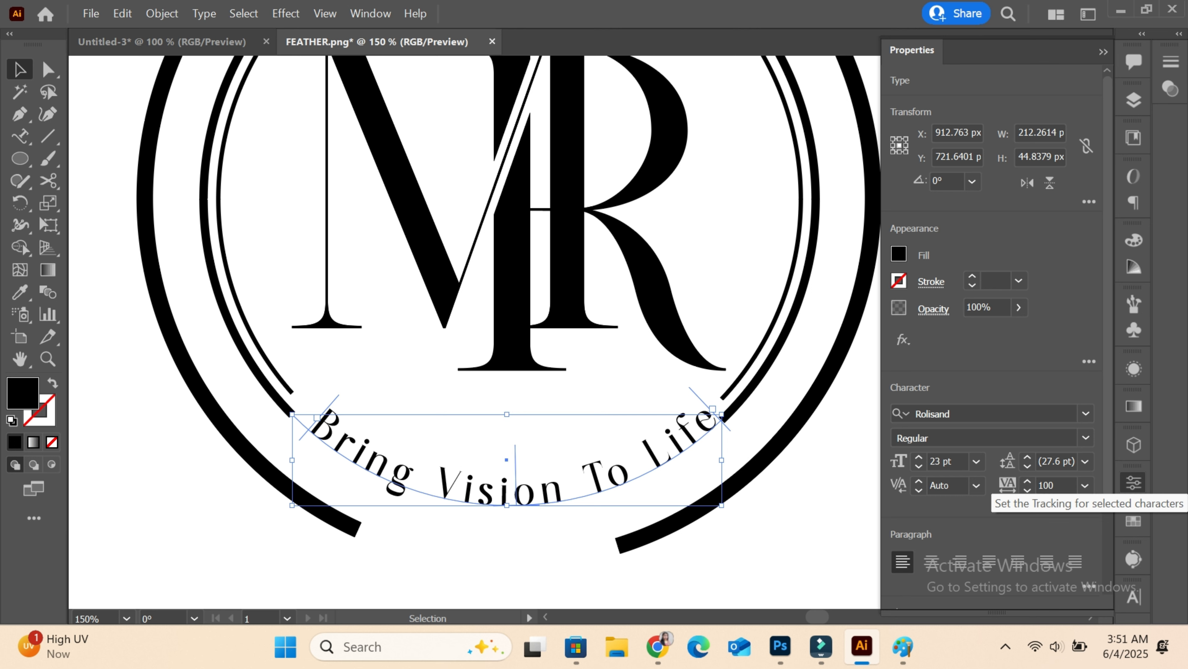
pyautogui.click(1027, 481)
pyautogui.click(918, 466)
pyautogui.click(919, 466)
pyautogui.click(919, 465)
pyautogui.click(919, 466)
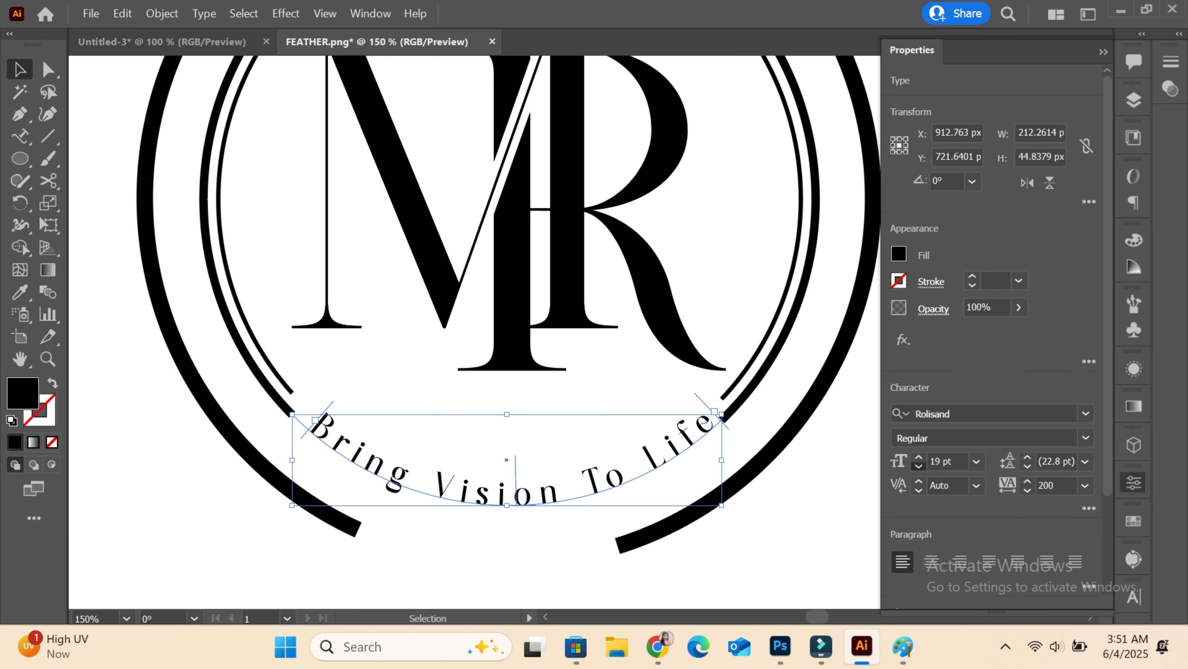
pyautogui.click(919, 466)
pyautogui.click(919, 457)
pyautogui.click(795, 529)
pyautogui.click(507, 496)
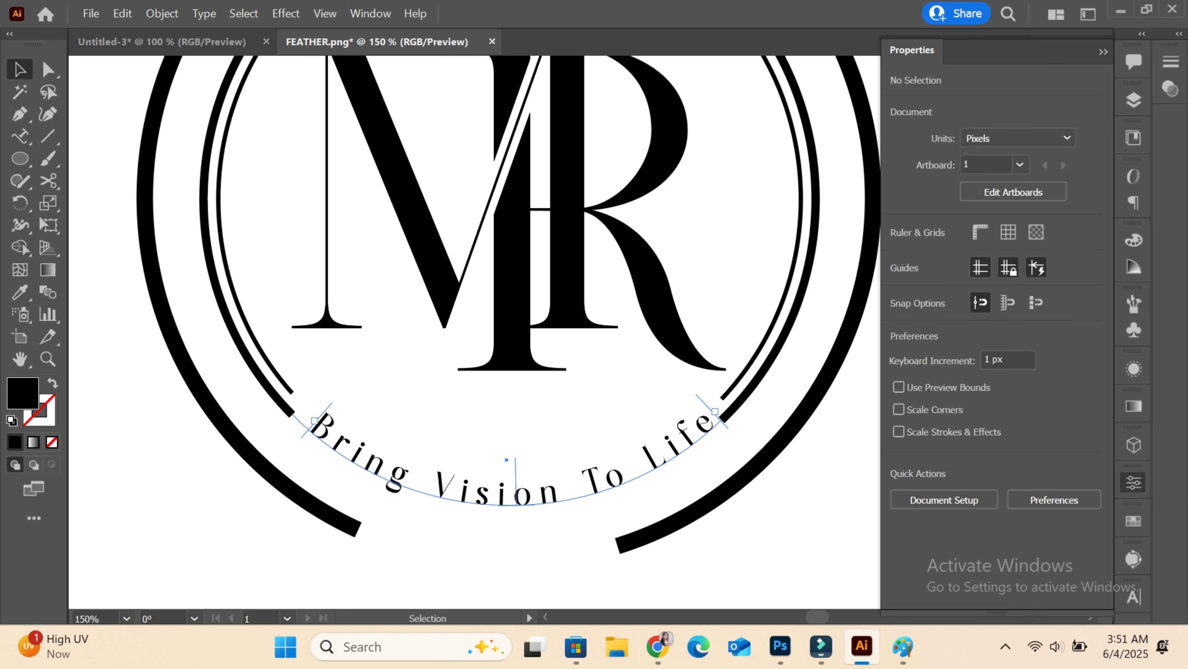
pyautogui.click(796, 528)
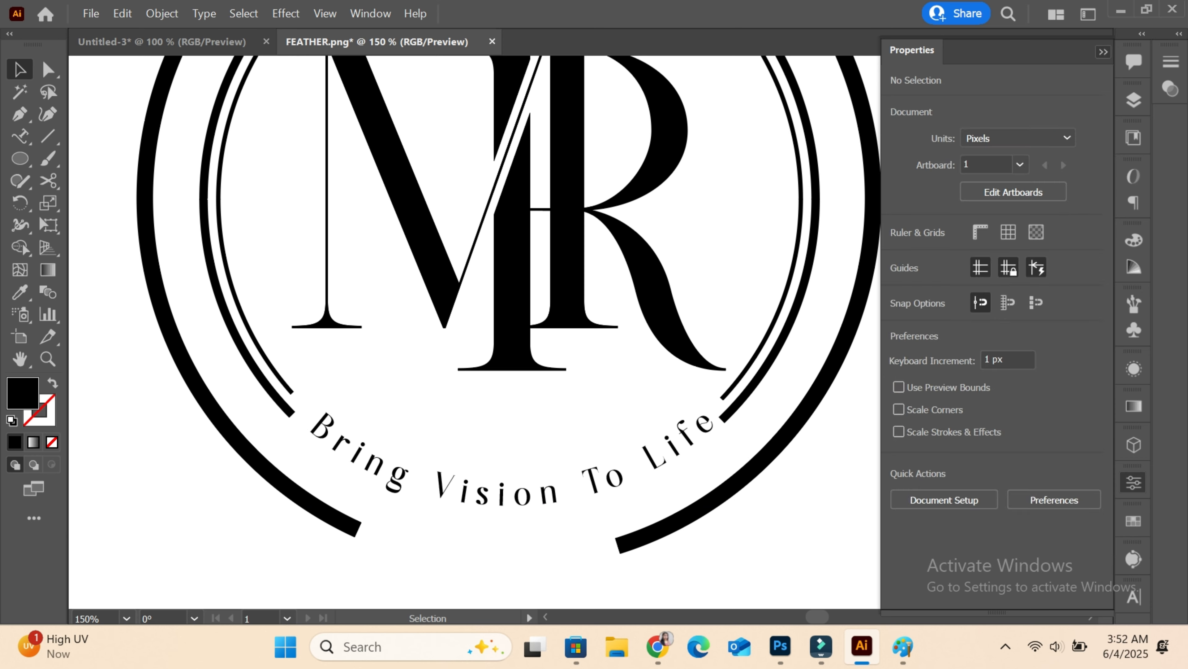
pyautogui.click(1103, 52)
# - Examine the whole logo, checking the monogram, the circle gaps and both curved text lines
pyautogui.hotkey('ctrl', '-')
pyautogui.hotkey('ctrl', '-')
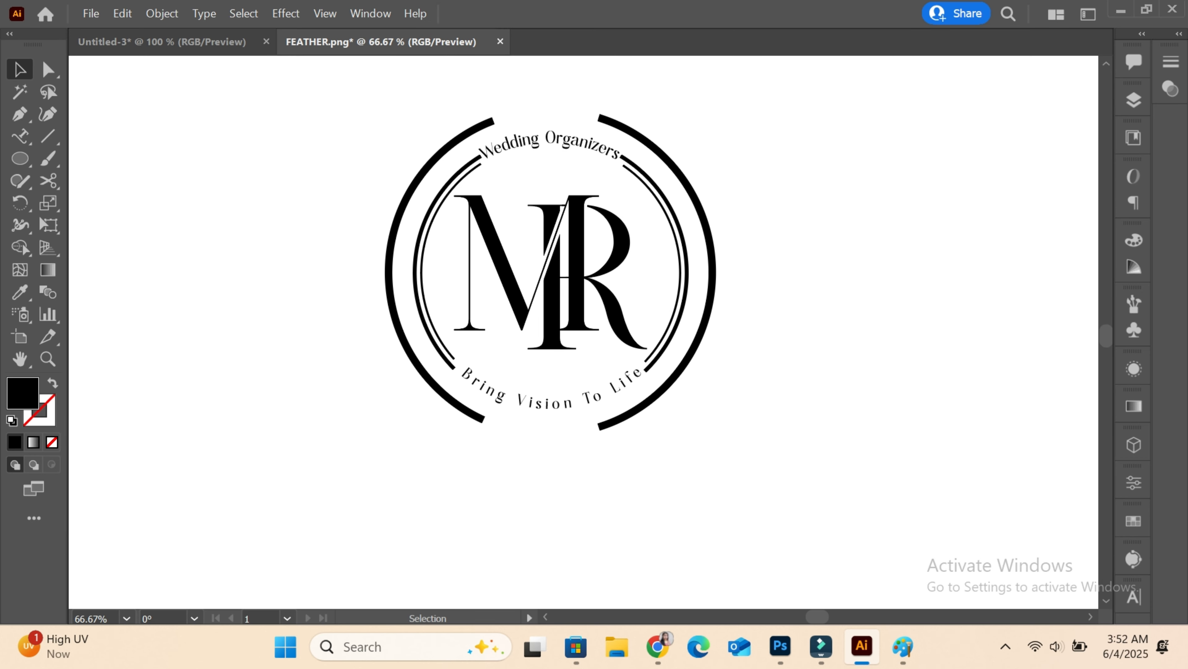
pyautogui.hotkey('ctrl', '+')
pyautogui.hotkey('ctrl', '+')
pyautogui.hotkey('ctrl', '+')
pyautogui.click(496, 533)
pyautogui.scroll(5, 496, 534)
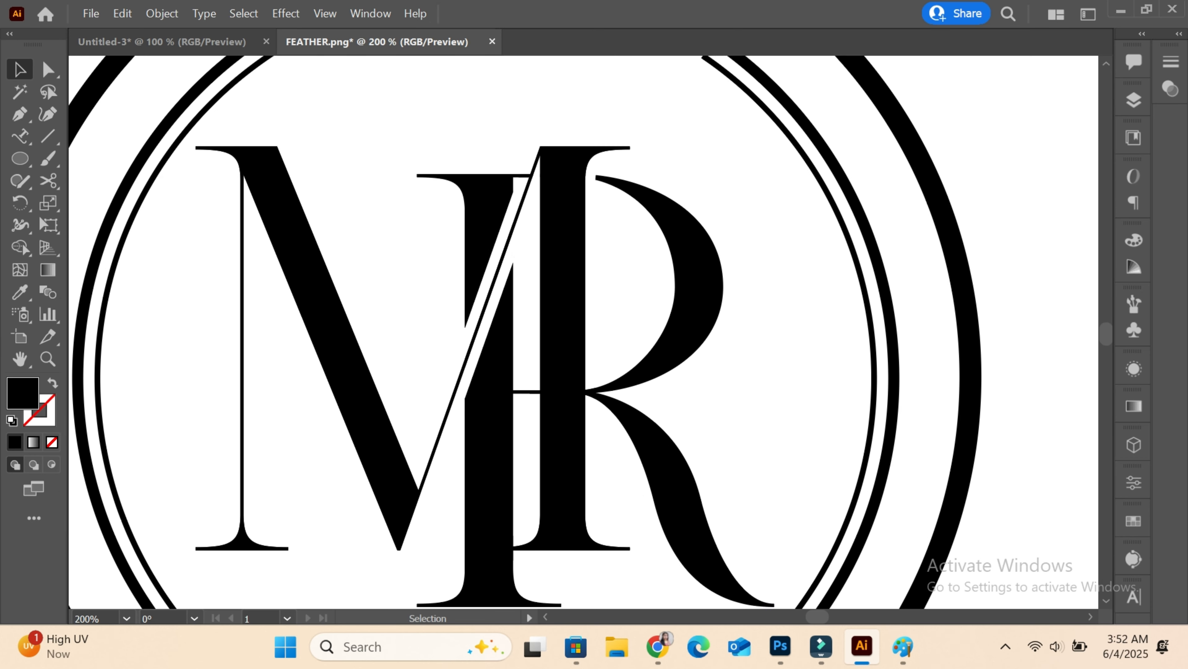
pyautogui.scroll(7, 623, 497)
pyautogui.scroll(-11, 623, 496)
pyautogui.hotkey('ctrl', '-')
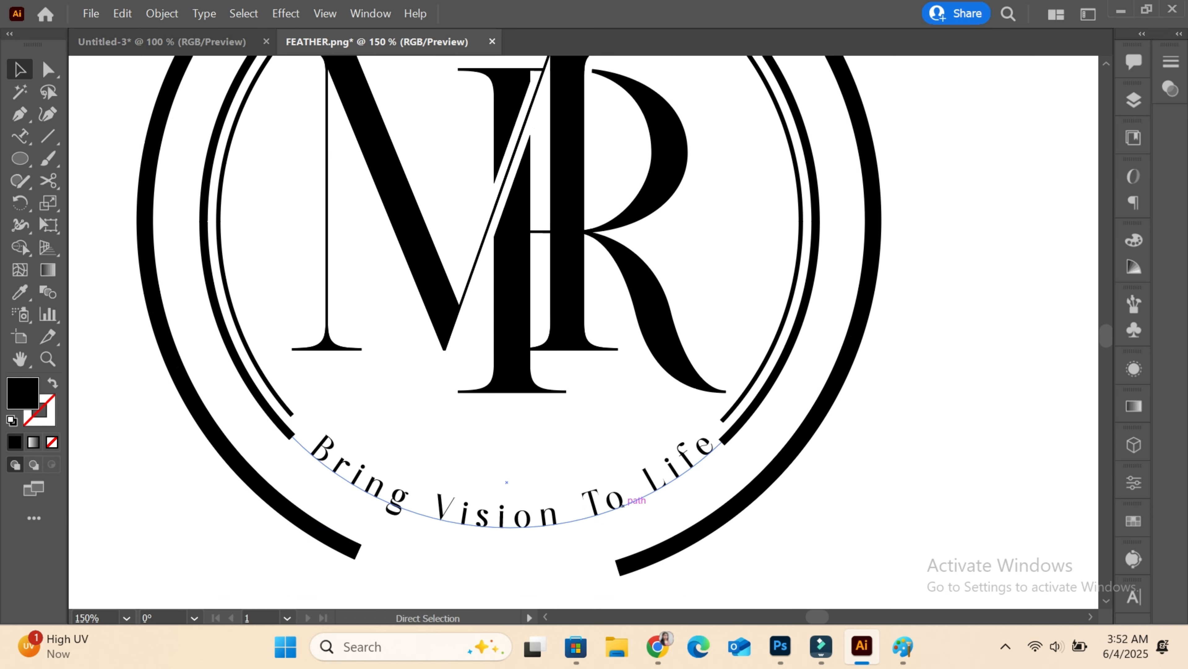
pyautogui.hotkey('ctrl', '-')
pyautogui.scroll(5, 623, 505)
pyautogui.scroll(-2, 624, 505)
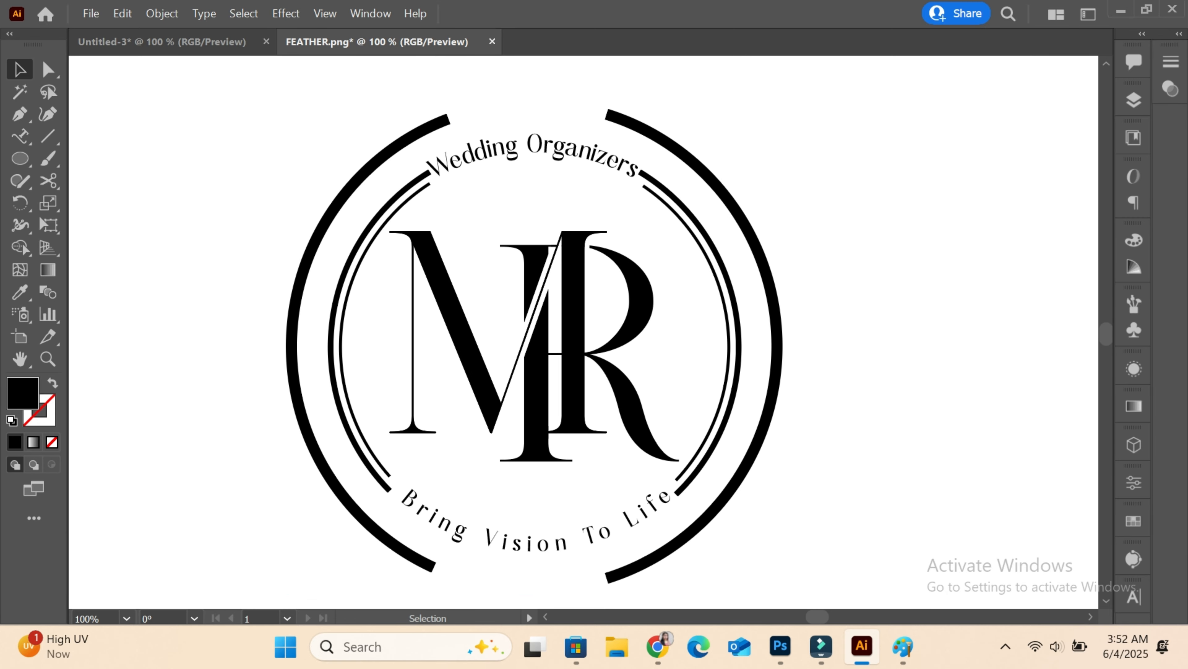
# - Draw a sagging curve about 327 px from end to end below the circles with the Pen tool, with black stroke and no fill
pyautogui.press('p')
pyautogui.scroll(-5, 585, 328)
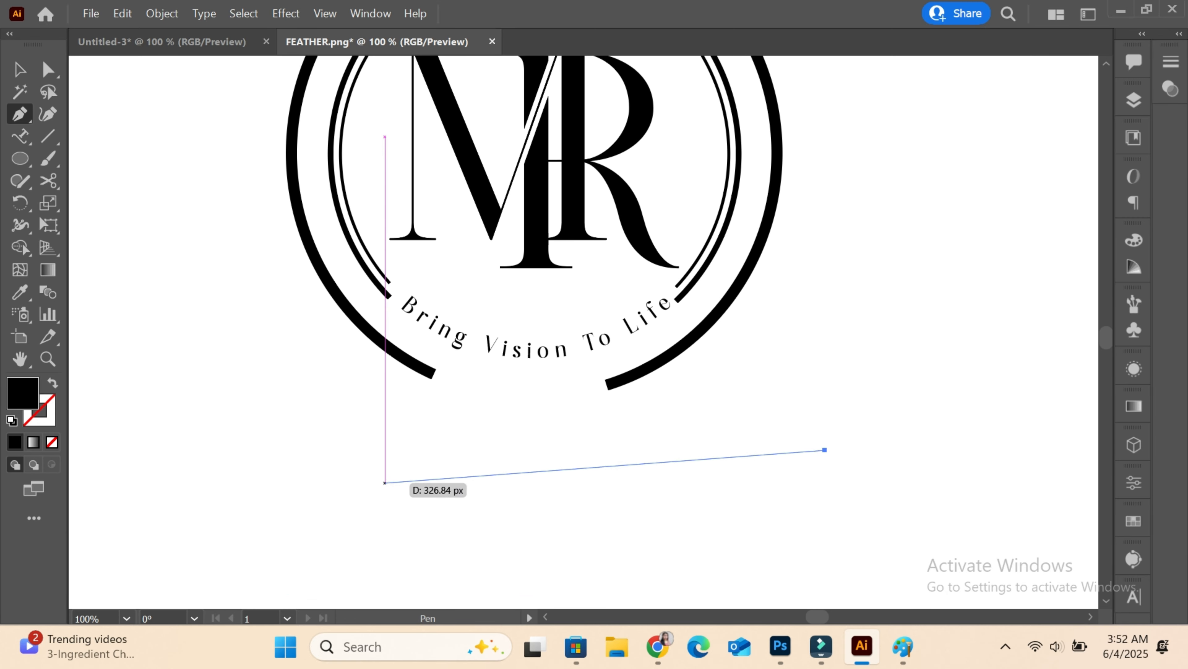
pyautogui.moveTo(384, 483); pyautogui.dragTo(208, 402)
pyautogui.click(52, 383)
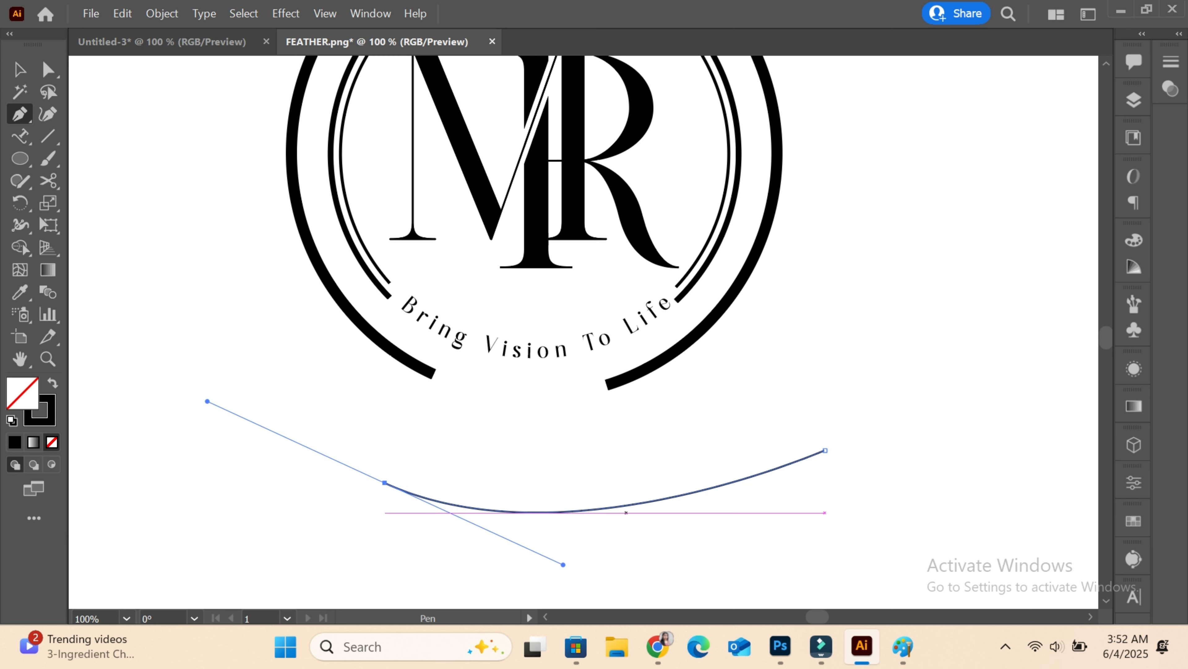
# - Start a closed feather outline with the Pen tool on the curve's right part, drawing the first curved barb above the curve
pyautogui.press('v')
pyautogui.hotkey('ctrl', '+')
pyautogui.hotkey('ctrl', '+')
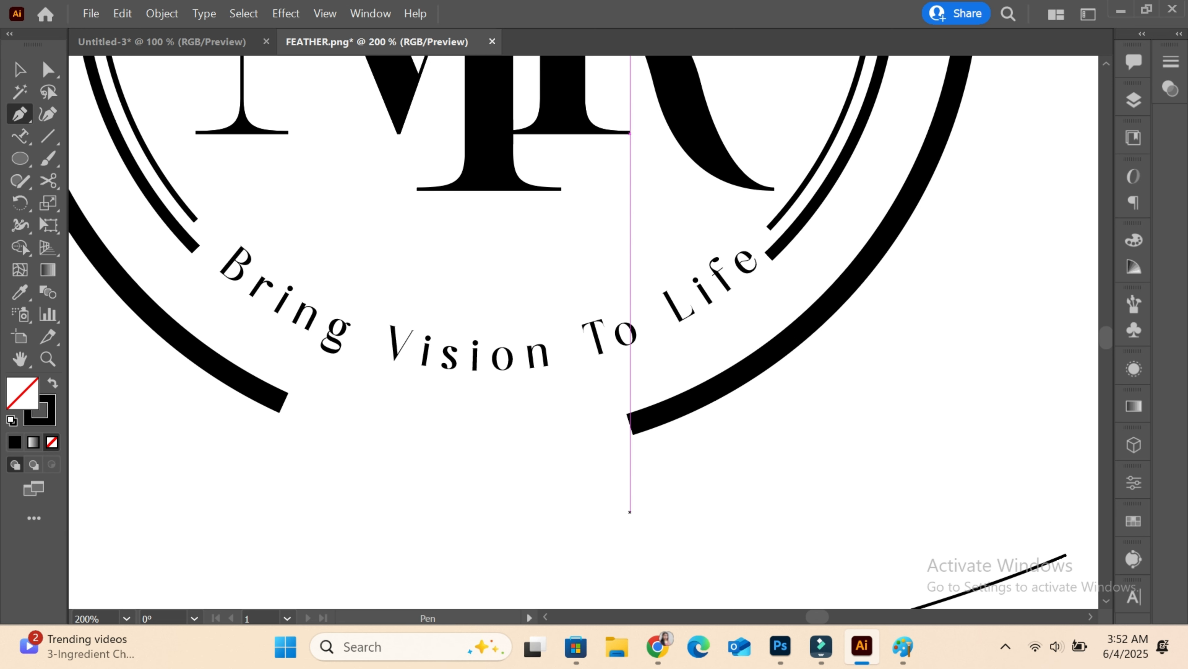
pyautogui.scroll(-5, 629, 510)
pyautogui.click(803, 401)
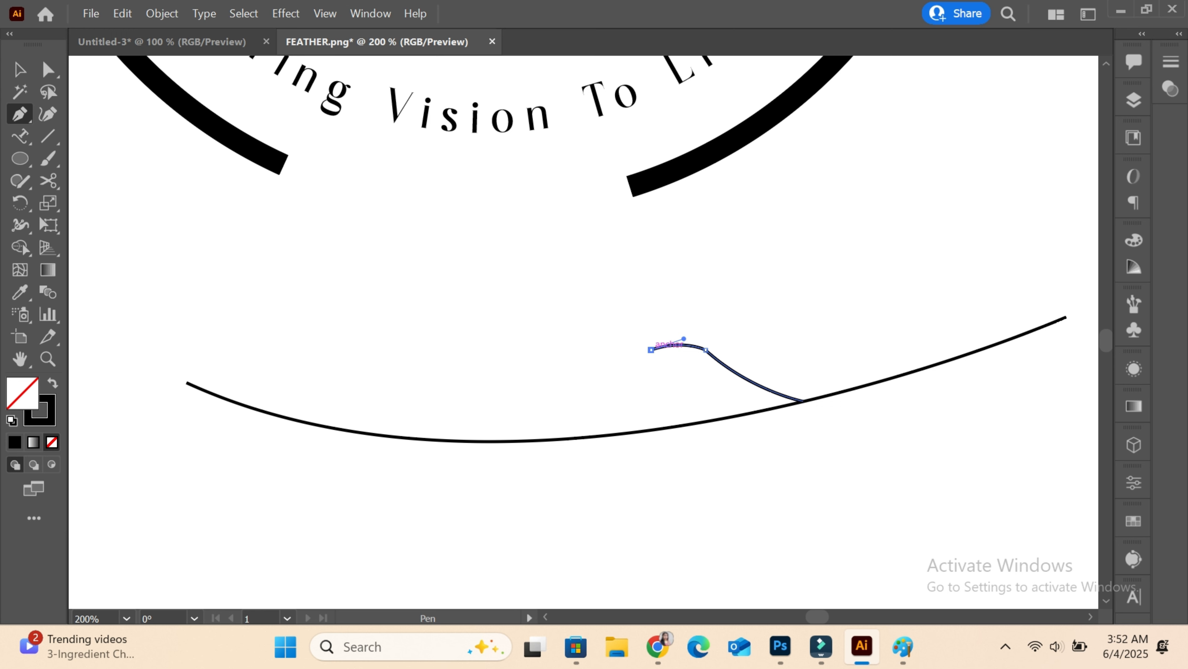
pyautogui.moveTo(727, 411); pyautogui.dragTo(768, 408)
pyautogui.click(727, 410)
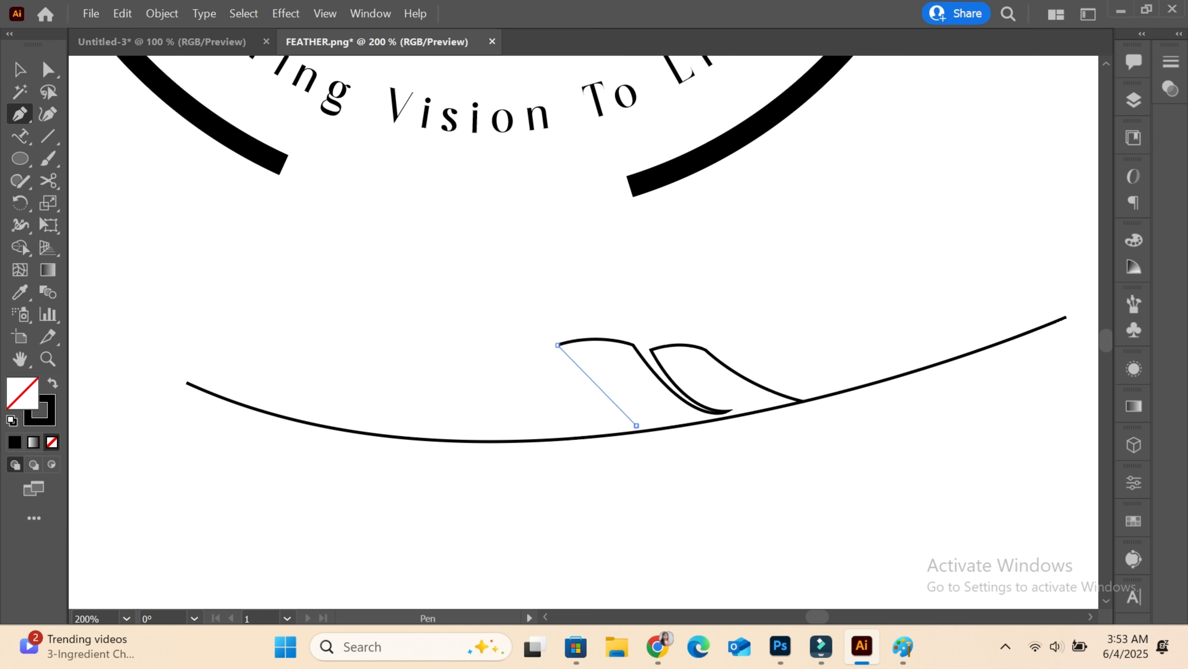
# - Continue the feather outline leftward with the second and third barbs above the curve, each separated by a narrow slit
pyautogui.moveTo(636, 425); pyautogui.dragTo(676, 426)
pyautogui.click(637, 426)
pyautogui.moveTo(547, 340); pyautogui.dragTo(535, 290)
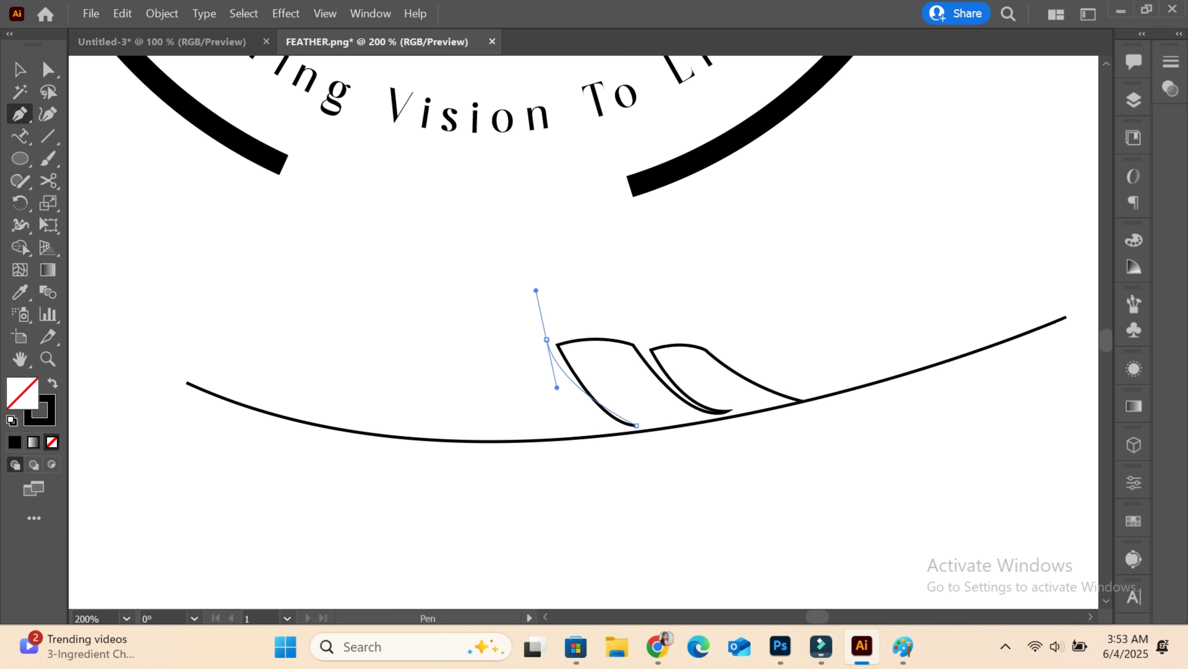
pyautogui.moveTo(514, 250); pyautogui.dragTo(515, 250)
pyautogui.click(546, 339)
pyautogui.moveTo(475, 335); pyautogui.dragTo(451, 348)
pyautogui.click(475, 336)
pyautogui.moveTo(559, 432); pyautogui.dragTo(631, 451)
pyautogui.click(469, 344)
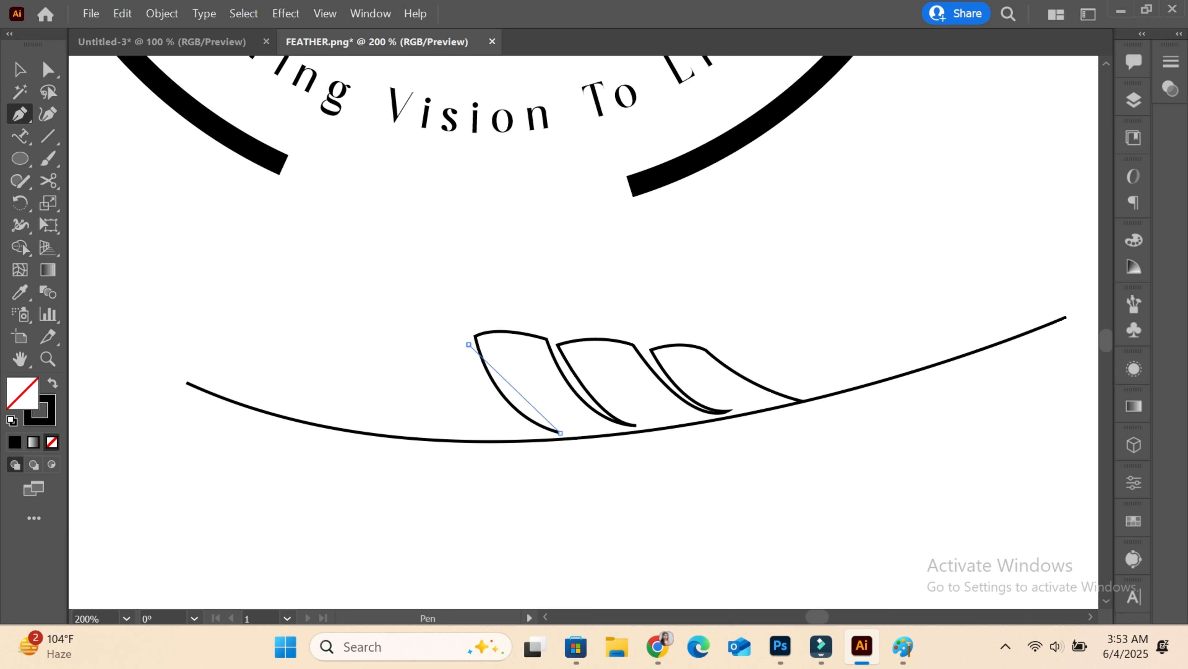
# - Add the fourth and fifth upper barbs, bringing the last one down to meet the curve near its left end
pyautogui.moveTo(437, 261); pyautogui.dragTo(441, 260)
pyautogui.click(469, 344)
pyautogui.moveTo(407, 363); pyautogui.dragTo(376, 389)
pyautogui.moveTo(463, 433); pyautogui.dragTo(506, 441)
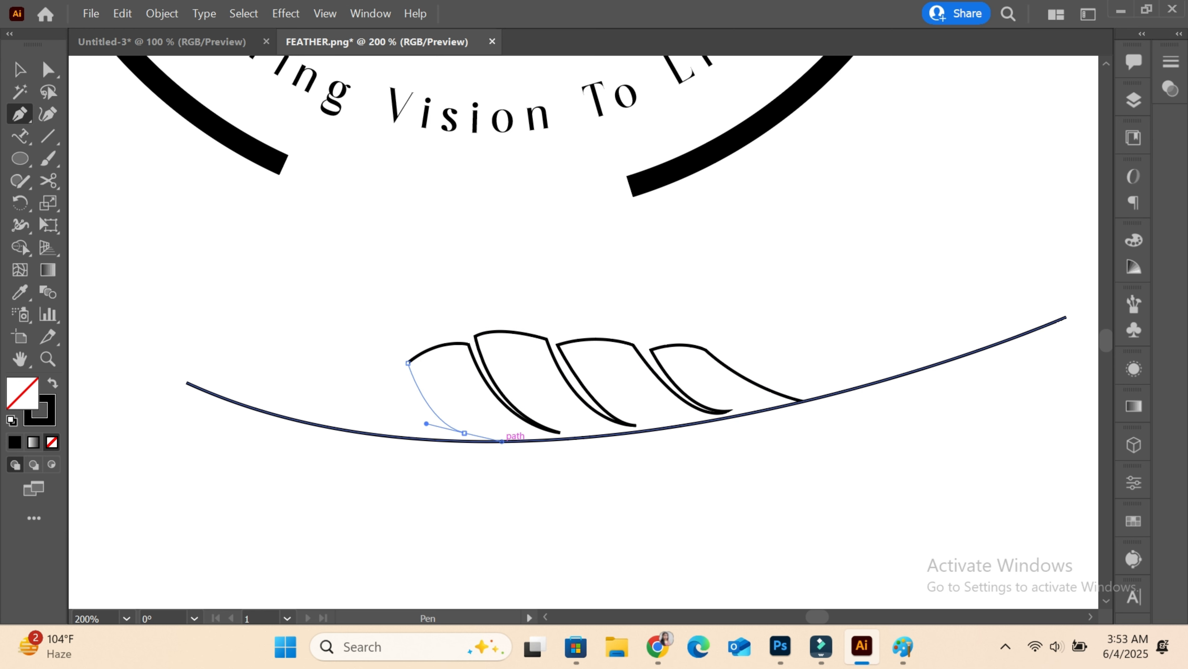
pyautogui.moveTo(395, 367); pyautogui.dragTo(359, 291)
pyautogui.moveTo(323, 411); pyautogui.dragTo(289, 461)
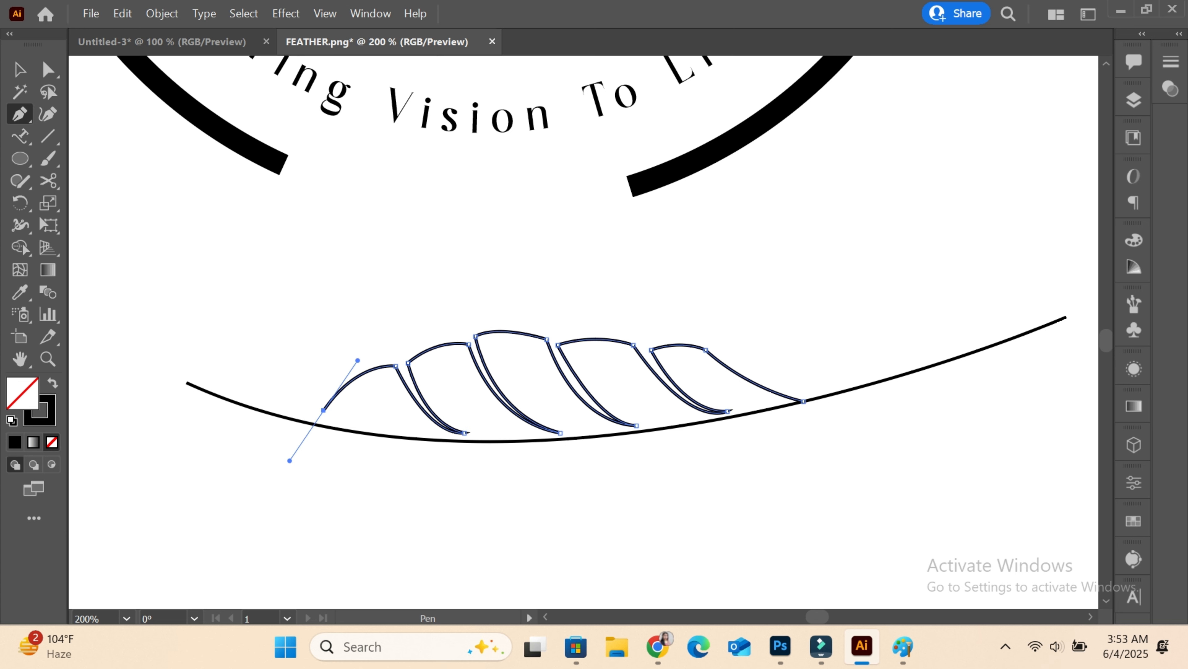
pyautogui.hotkey('ctrl', 'z')
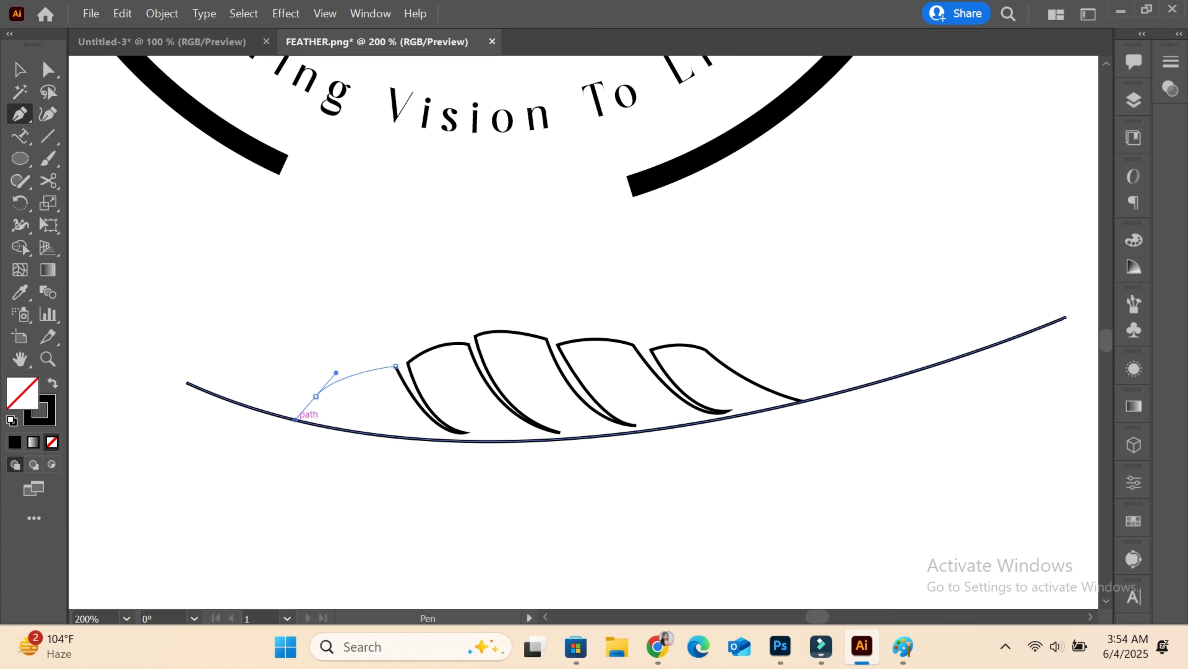
pyautogui.moveTo(330, 414); pyautogui.dragTo(324, 456)
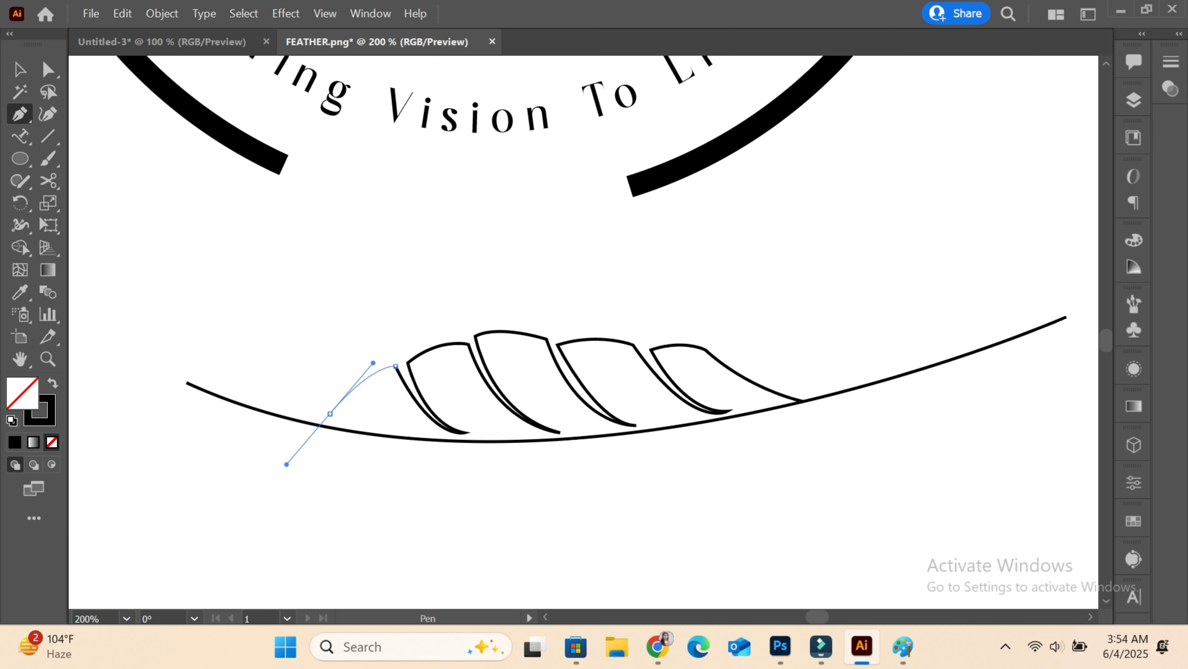
# - Draw the feather's pointed tip and the first two pointed barbs below the curve, working back toward the right
pyautogui.moveTo(257, 427); pyautogui.dragTo(483, 397)
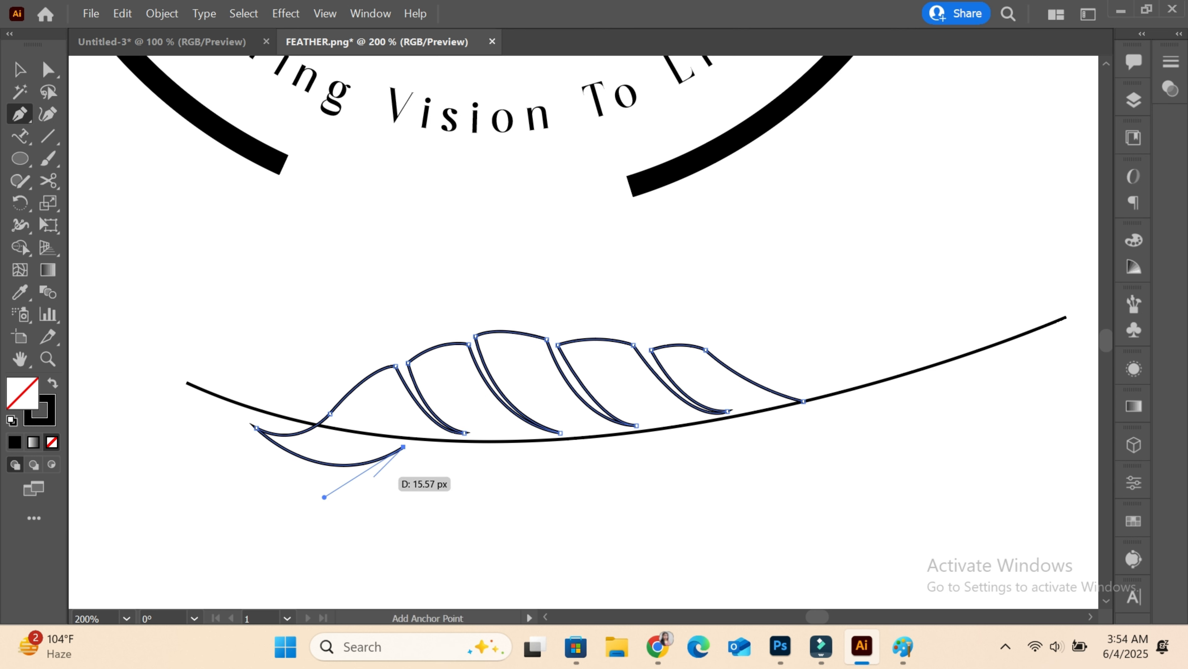
pyautogui.moveTo(324, 497); pyautogui.dragTo(327, 476)
pyautogui.click(328, 477)
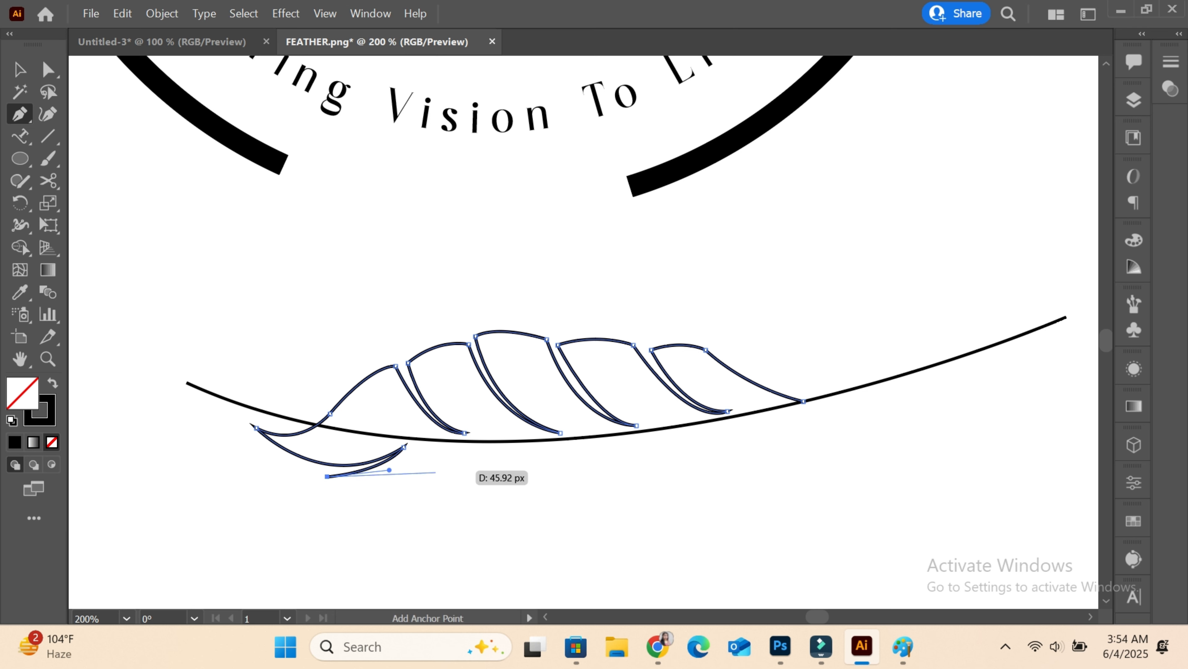
pyautogui.moveTo(500, 451); pyautogui.dragTo(570, 388)
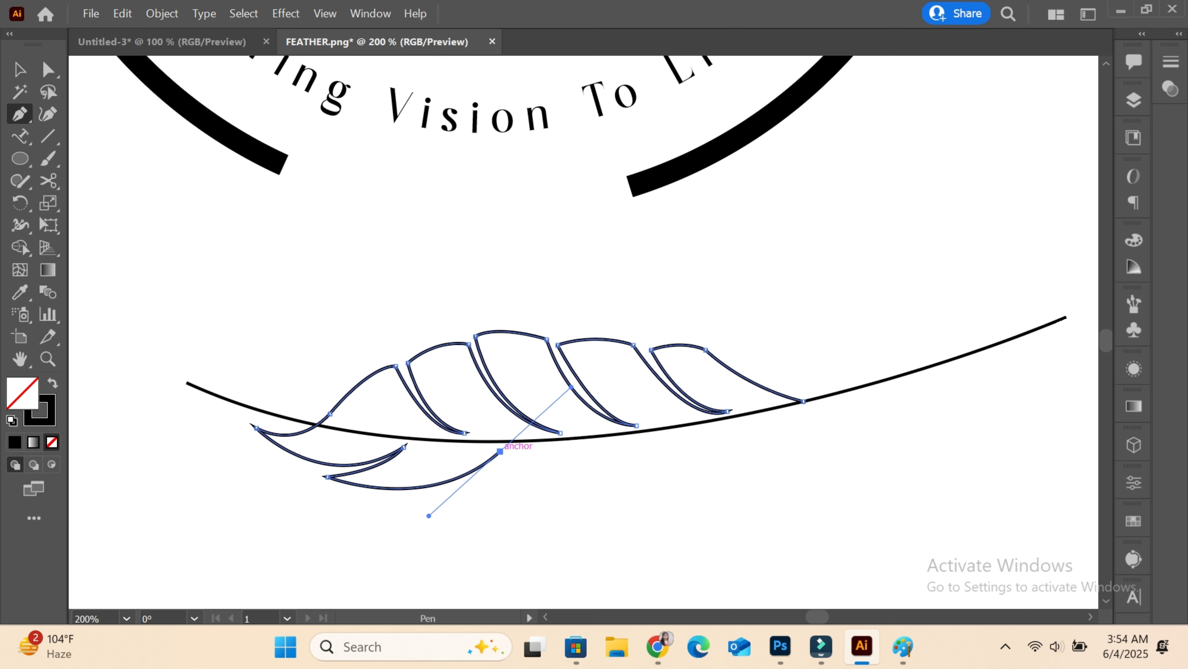
pyautogui.click(500, 452)
pyautogui.moveTo(433, 498); pyautogui.dragTo(372, 514)
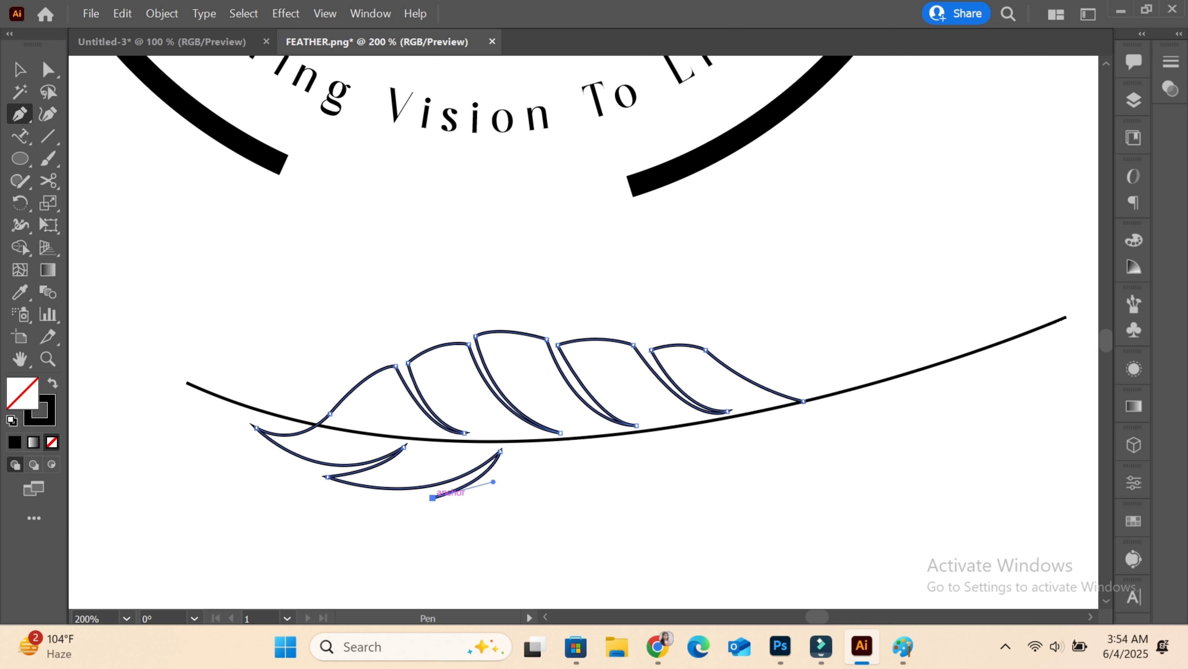
# - Continue the feather outline with two more pointed barbs below the curve, with notches reaching up close to it
pyautogui.moveTo(593, 447); pyautogui.dragTo(665, 374)
pyautogui.click(594, 448)
pyautogui.click(530, 506)
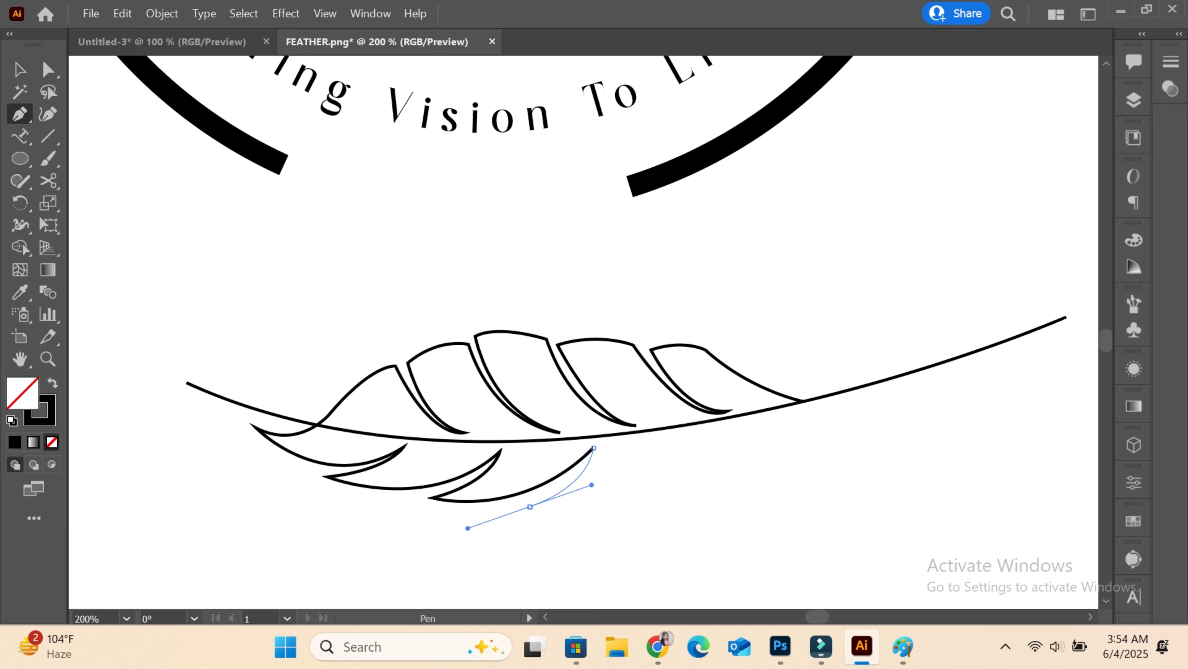
pyautogui.moveTo(468, 528); pyautogui.dragTo(475, 531)
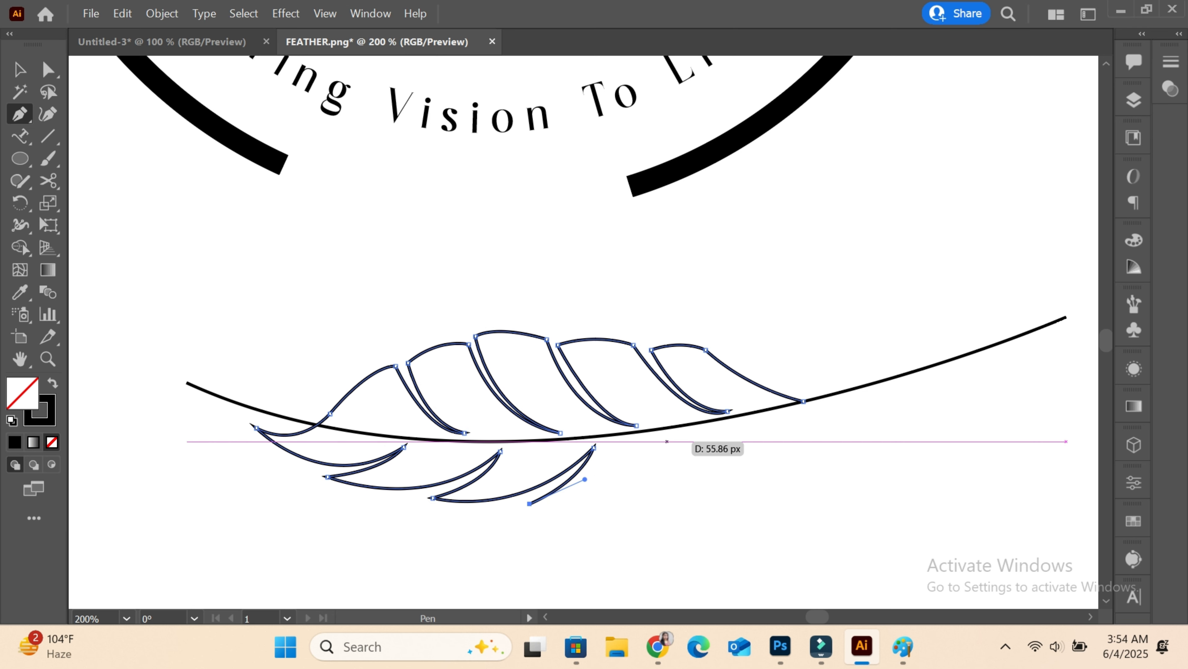
pyautogui.moveTo(668, 441)
pyautogui.mouseDown()
pyautogui.moveTo(721, 376)
pyautogui.moveTo(721, 386)
pyautogui.mouseUp()
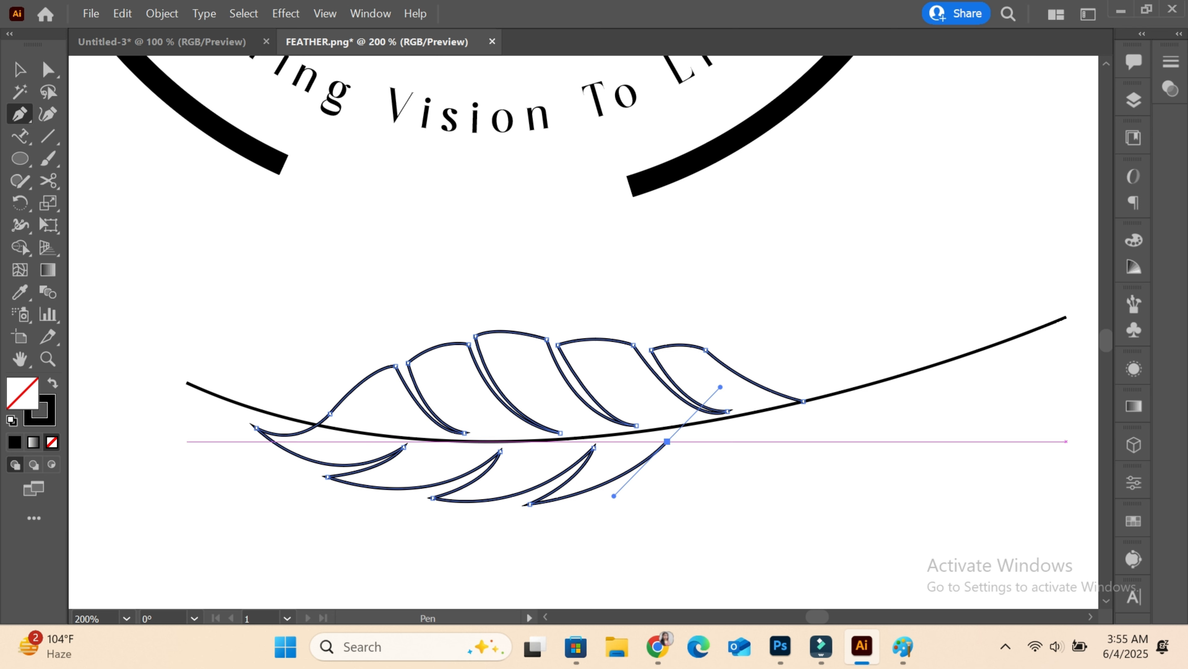
pyautogui.moveTo(626, 495); pyautogui.dragTo(649, 477)
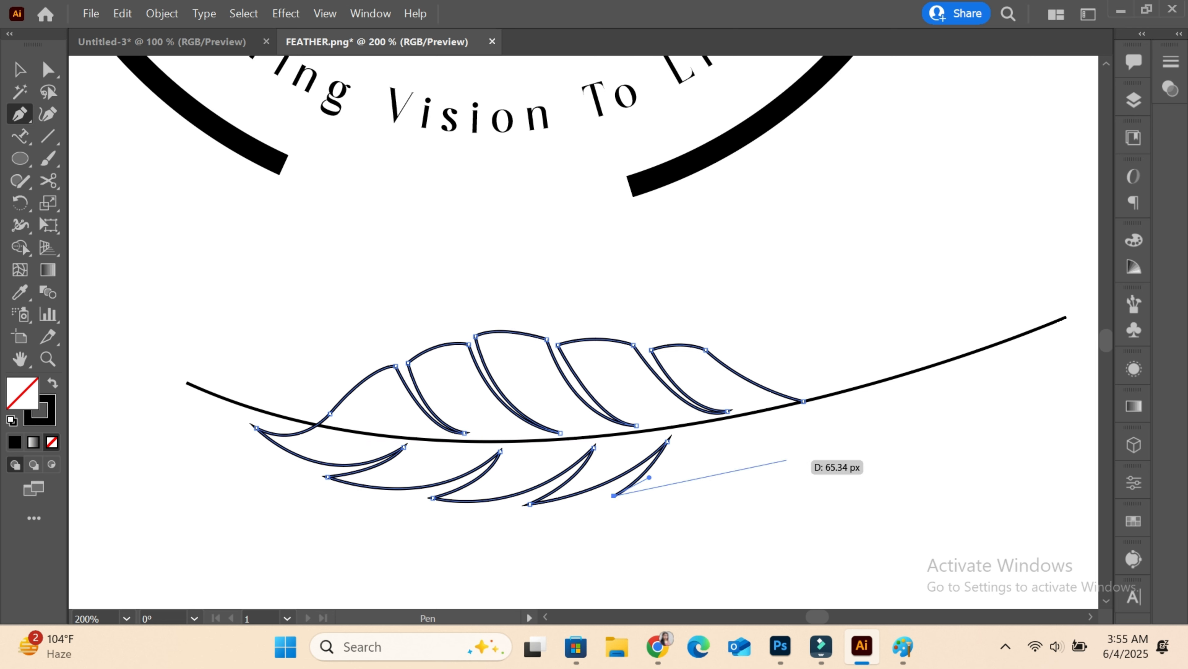
# - Try to close the feather outline along its lower right edge back to the starting point
pyautogui.moveTo(755, 434); pyautogui.dragTo(793, 435)
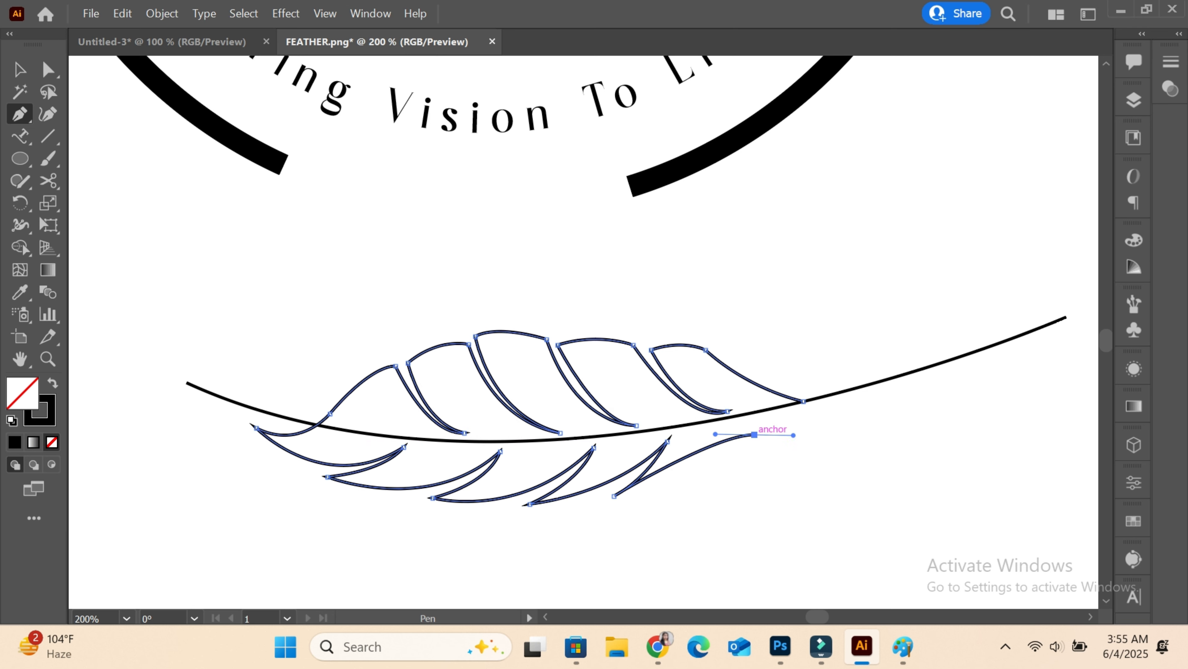
pyautogui.click(803, 401)
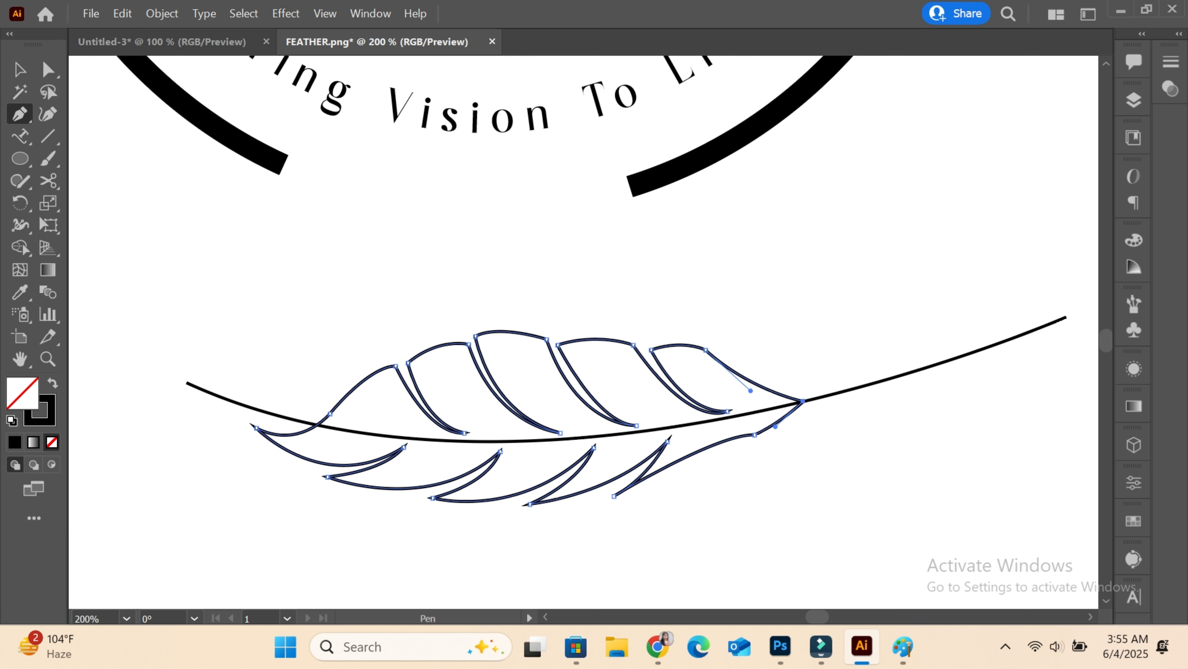
pyautogui.hotkey('ctrl', 'z')
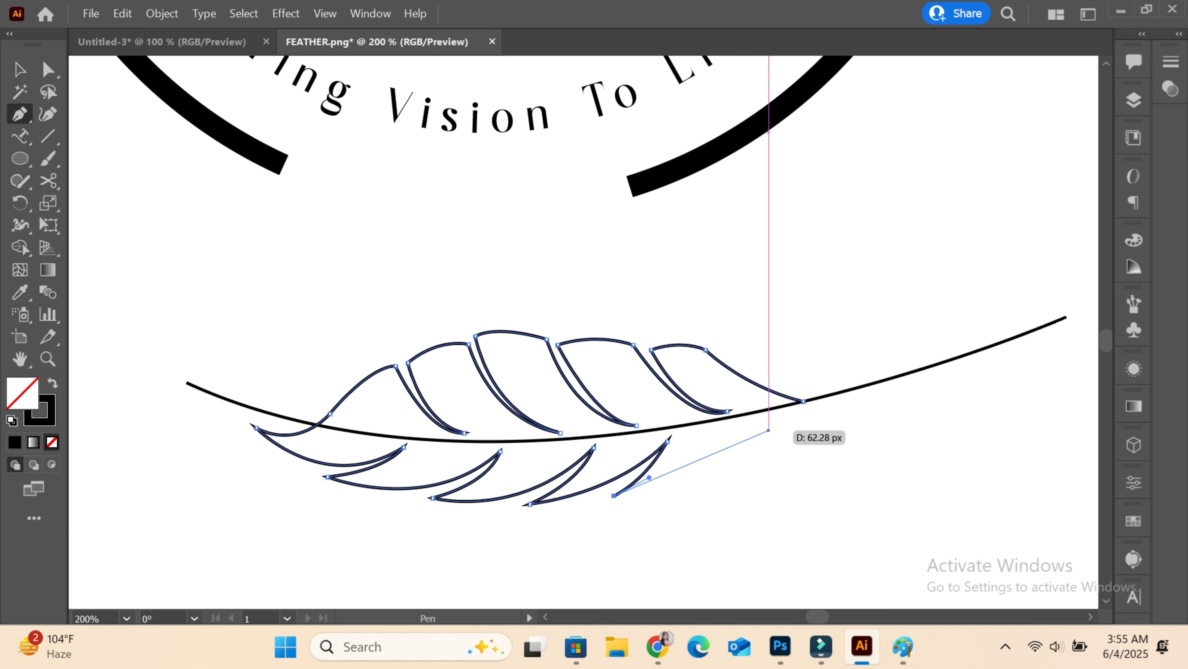
pyautogui.moveTo(753, 426); pyautogui.dragTo(784, 419)
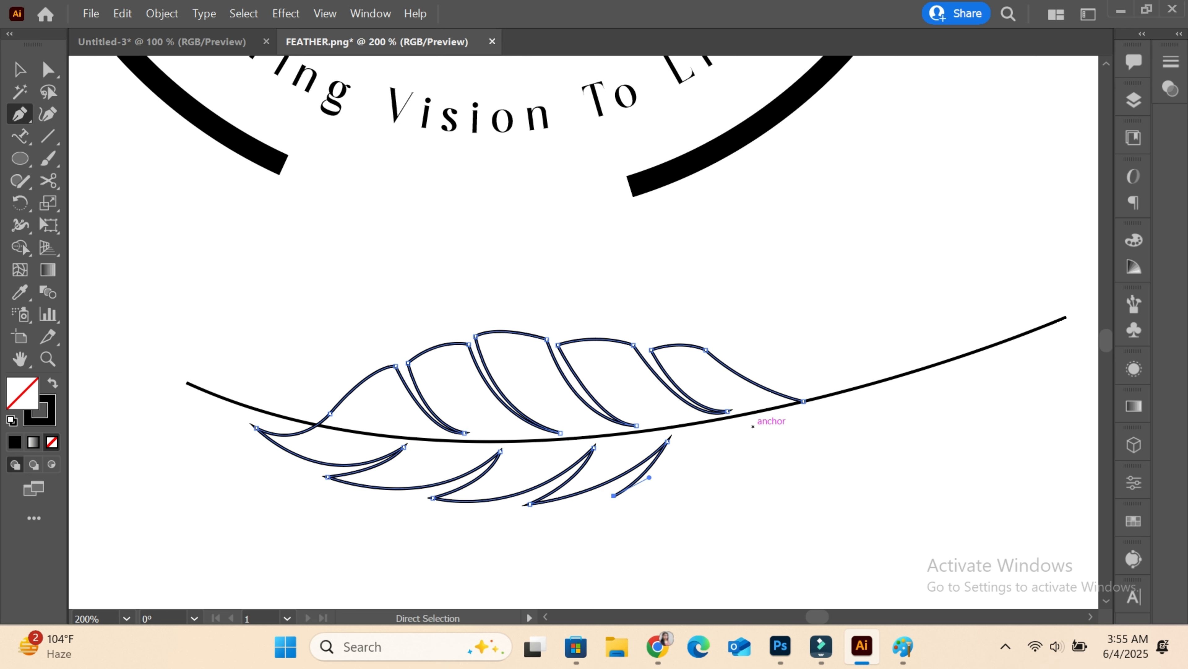
pyautogui.click(803, 401)
pyautogui.hotkey('ctrl', 'z')
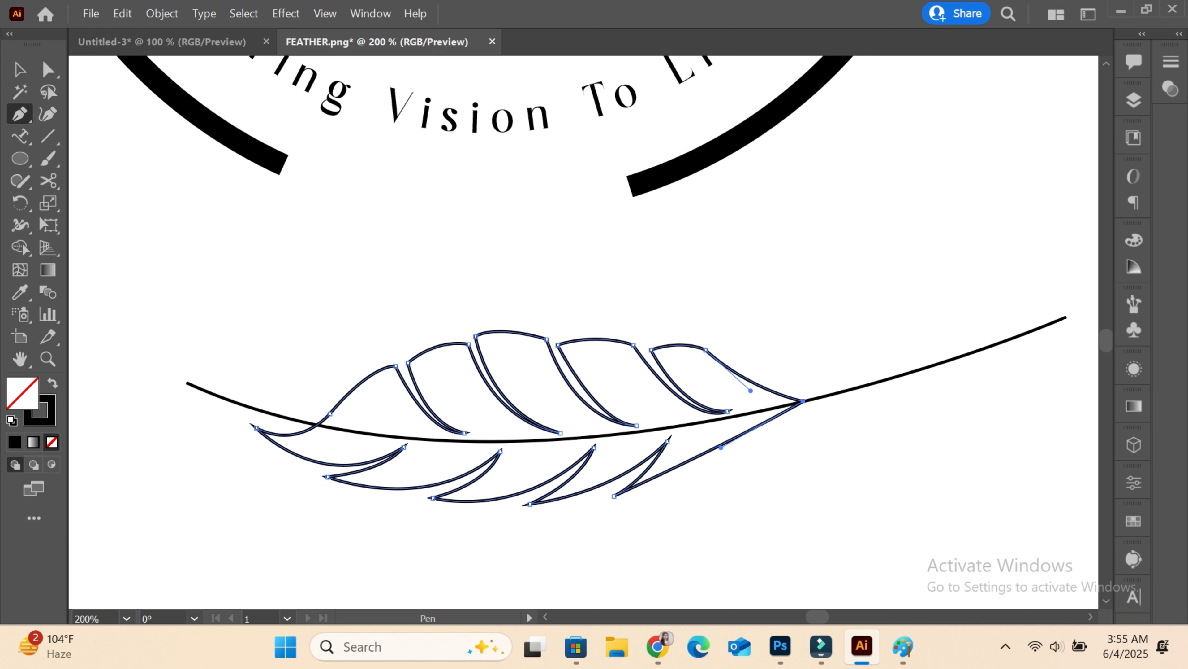
# - Close the feather outline with an S-shaped lower edge running back to its starting point on the curve
pyautogui.moveTo(732, 432); pyautogui.dragTo(742, 408)
pyautogui.click(804, 401)
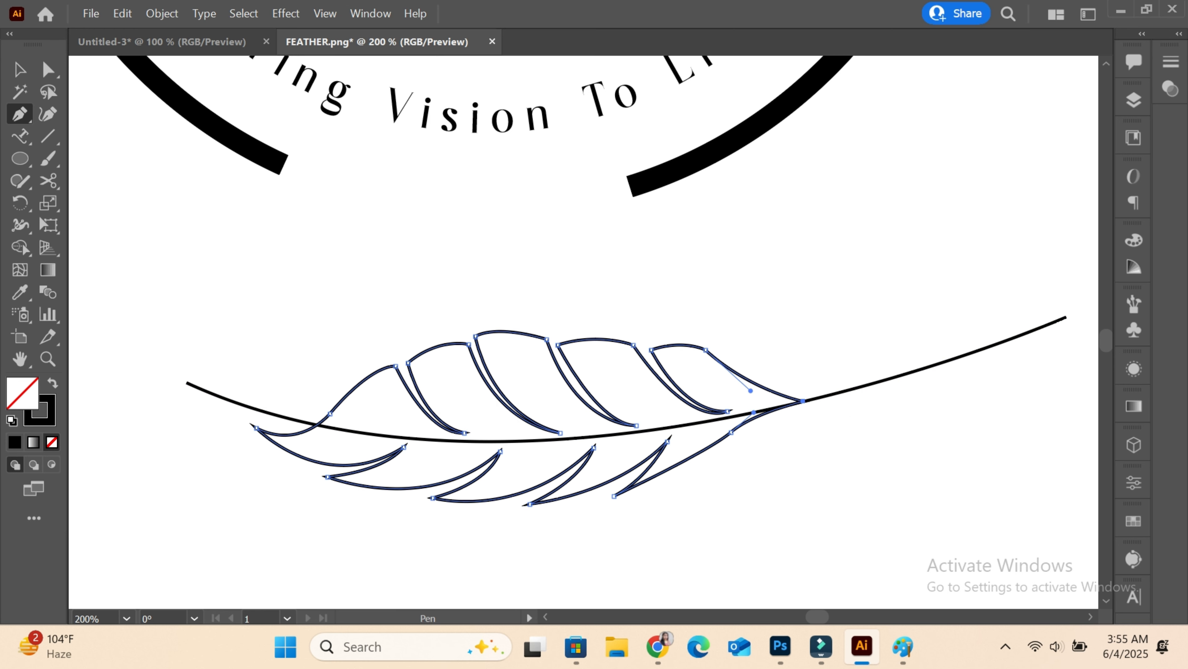
# - Round the outer right corners of the four upper barbs nearest the feather's base using the live corner widgets
pyautogui.hotkey('ctrl', '=')
pyautogui.hotkey('ctrl', '=')
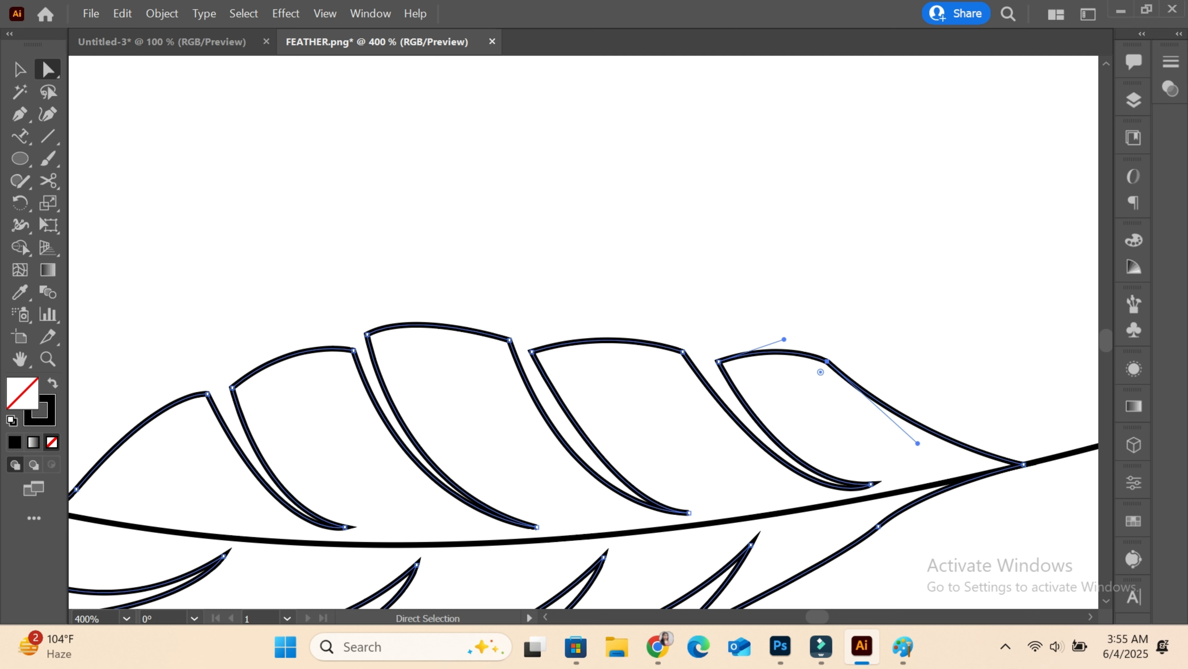
pyautogui.hotkey('ctrl', 'z')
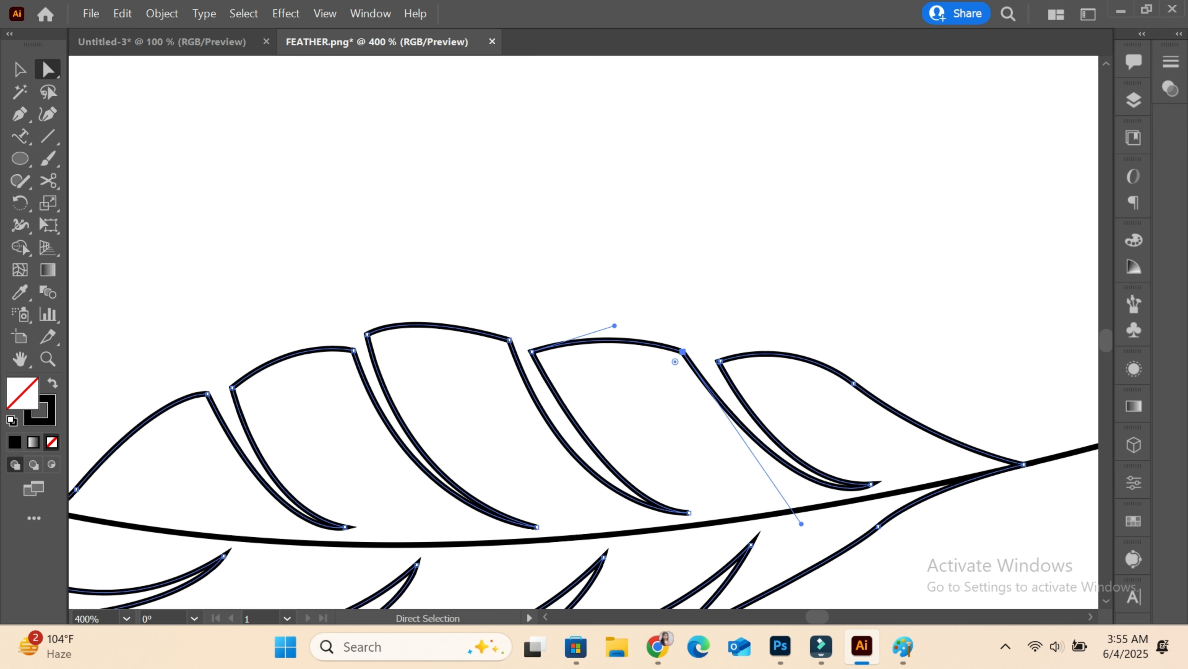
pyautogui.moveTo(675, 362); pyautogui.dragTo(568, 527)
pyautogui.click(494, 312)
pyautogui.moveTo(494, 312); pyautogui.dragTo(360, 498)
pyautogui.moveTo(345, 360); pyautogui.dragTo(255, 506)
pyautogui.click(210, 349)
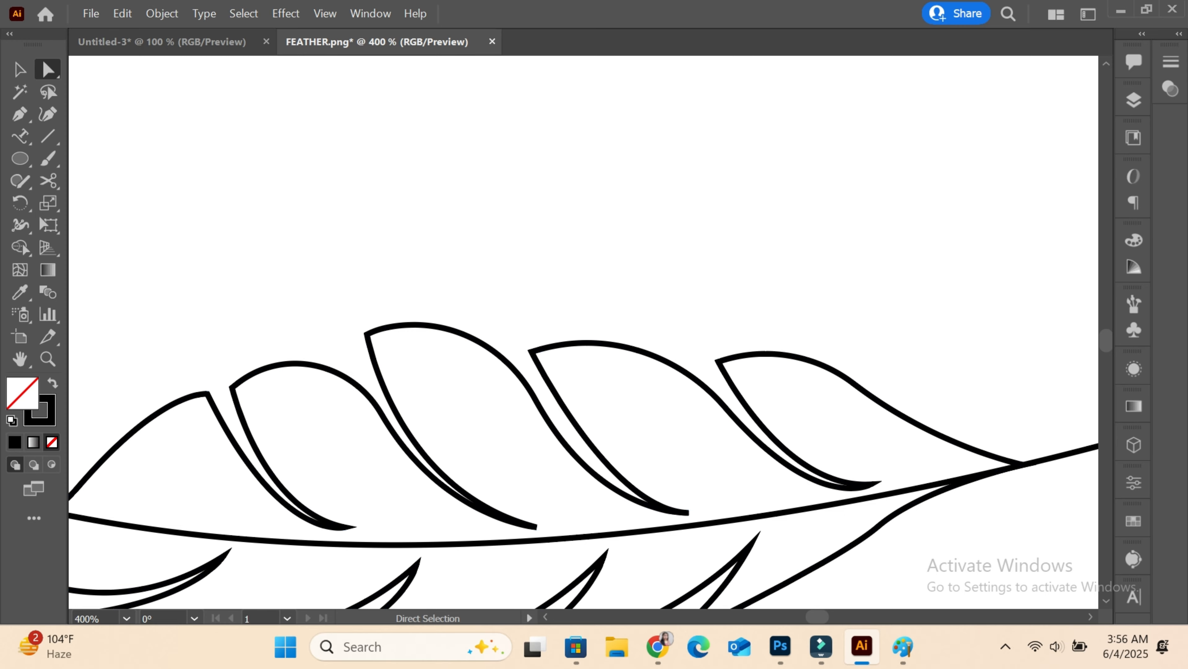
# - Round the top corner of the leftmost upper barb to match the other barbs
pyautogui.moveTo(215, 398); pyautogui.dragTo(210, 449)
pyautogui.click(368, 247)
pyautogui.click(332, 225)
pyautogui.click(342, 259)
pyautogui.click(307, 434)
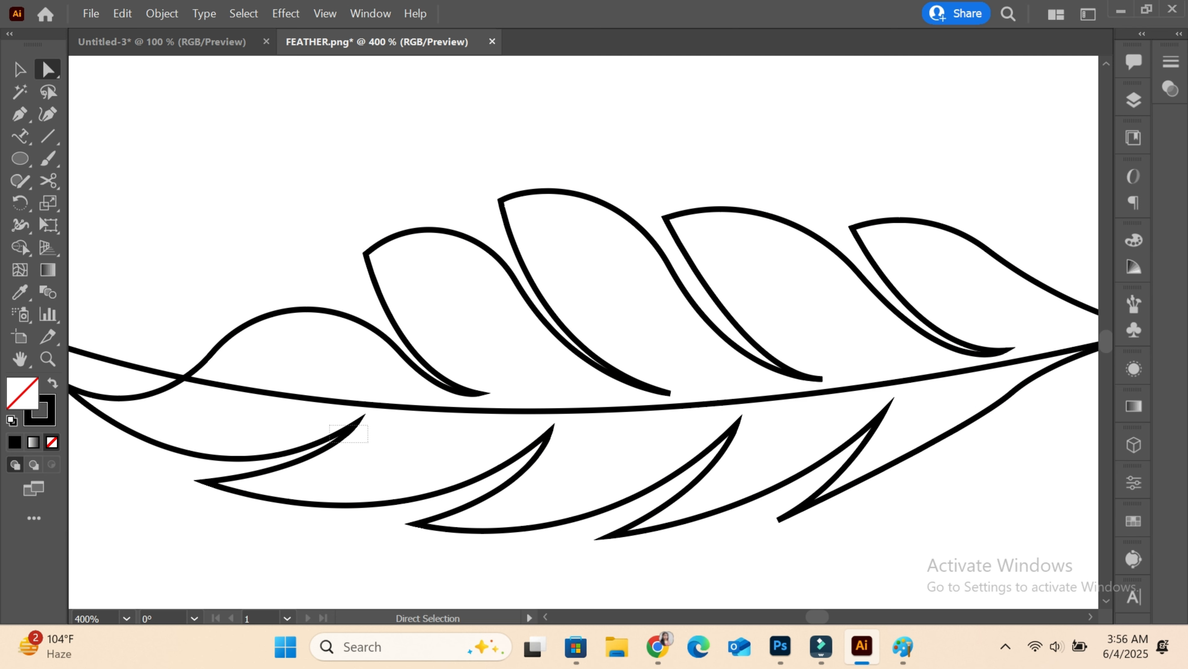
pyautogui.moveTo(330, 424); pyautogui.dragTo(388, 411)
pyautogui.click(398, 447)
# - Swap the feather's fill and stroke so it is solid black with no stroke
pyautogui.hotkey('ctrl', '-')
pyautogui.hotkey('ctrl', '-')
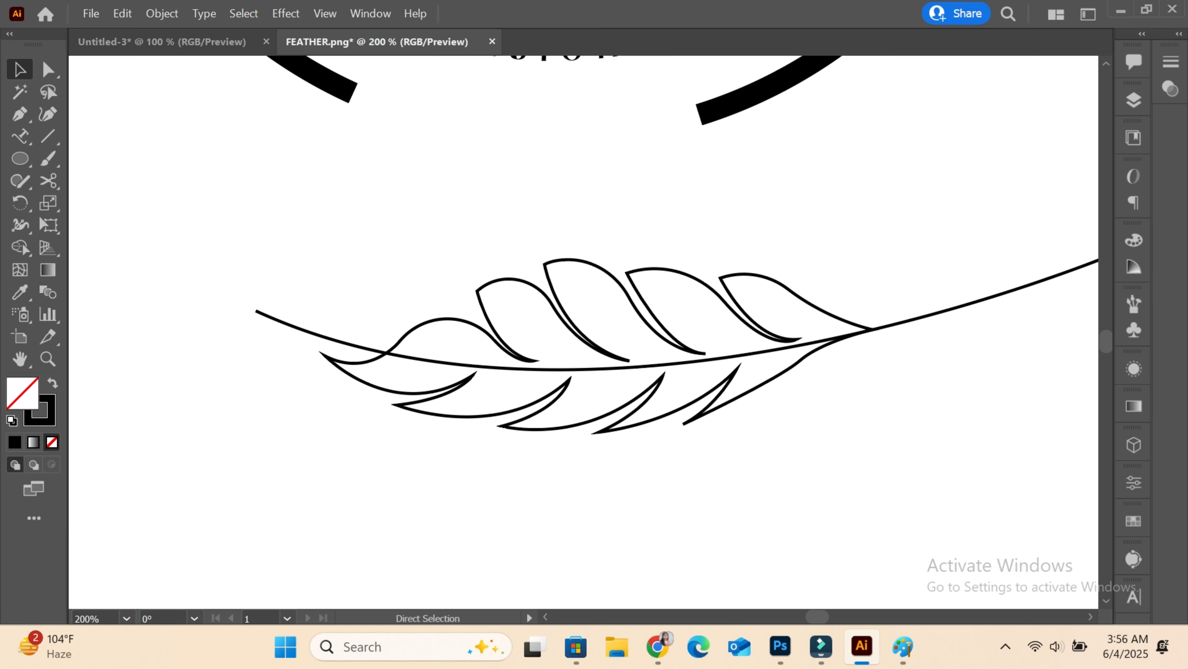
pyautogui.click(772, 335)
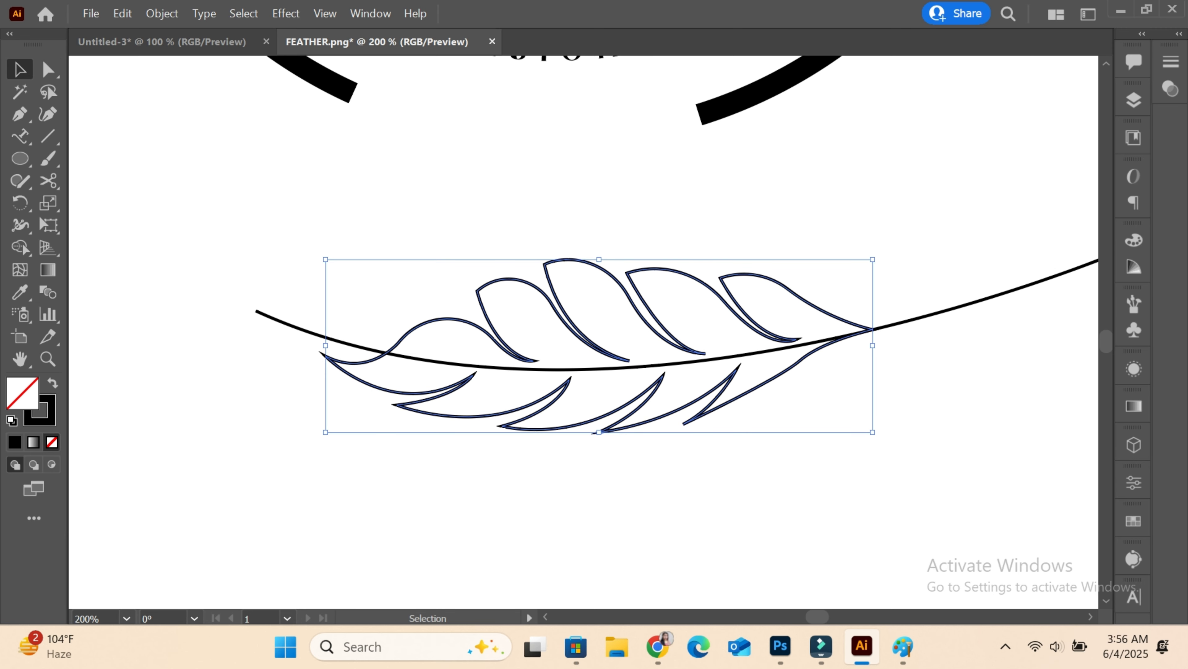
pyautogui.hotkey('shift', 'x')
# - Move the feather up off the guide curve and delete the curve
pyautogui.moveTo(867, 333)
pyautogui.mouseDown()
pyautogui.moveTo(685, 481)
pyautogui.moveTo(687, 300)
pyautogui.mouseUp()
pyautogui.hotkey('ctrl', '-')
pyautogui.hotkey('ctrl', '-')
pyautogui.scroll(3, 686, 355)
pyautogui.click(678, 436)
pyautogui.press('Delete')
# - Move the feather onto the left side of the outer circle and rotate it nearly upright with its tip upward
pyautogui.scroll(4, 686, 300)
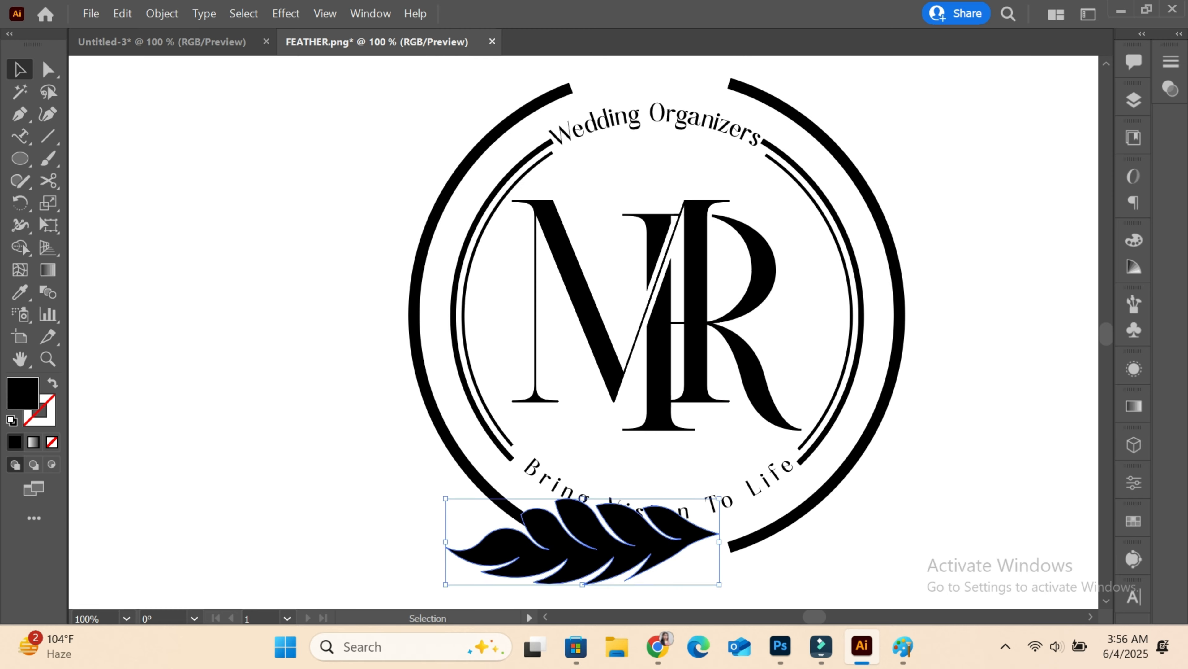
pyautogui.moveTo(665, 543); pyautogui.dragTo(513, 254)
pyautogui.moveTo(571, 300); pyautogui.dragTo(348, 426)
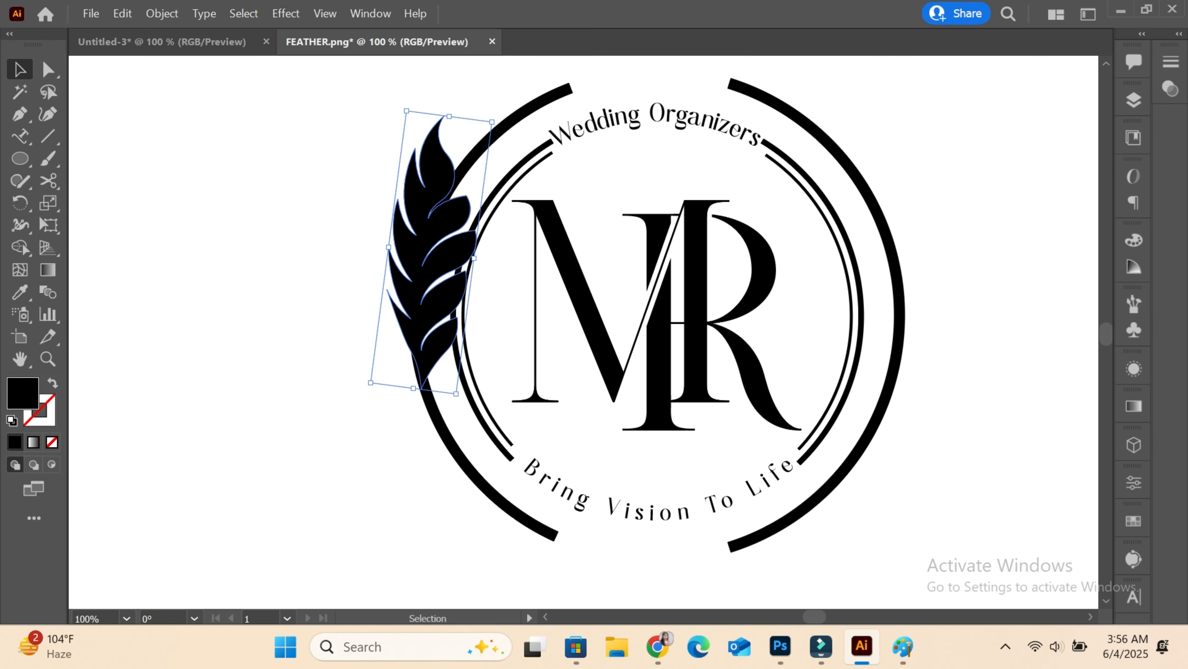
# - Scale the feather down and tilt it slightly so it follows the left arc of the outer circle
pyautogui.moveTo(456, 393); pyautogui.dragTo(449, 354)
pyautogui.moveTo(429, 307); pyautogui.dragTo(423, 320)
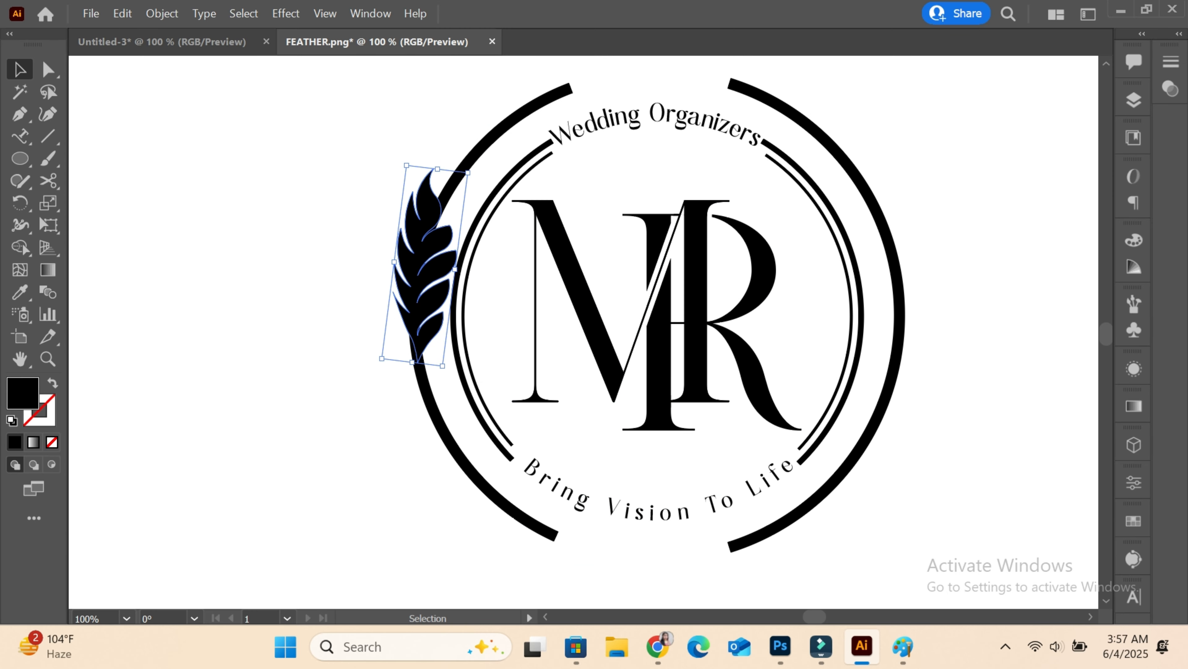
pyautogui.moveTo(478, 162); pyautogui.dragTo(485, 164)
pyautogui.click(497, 161)
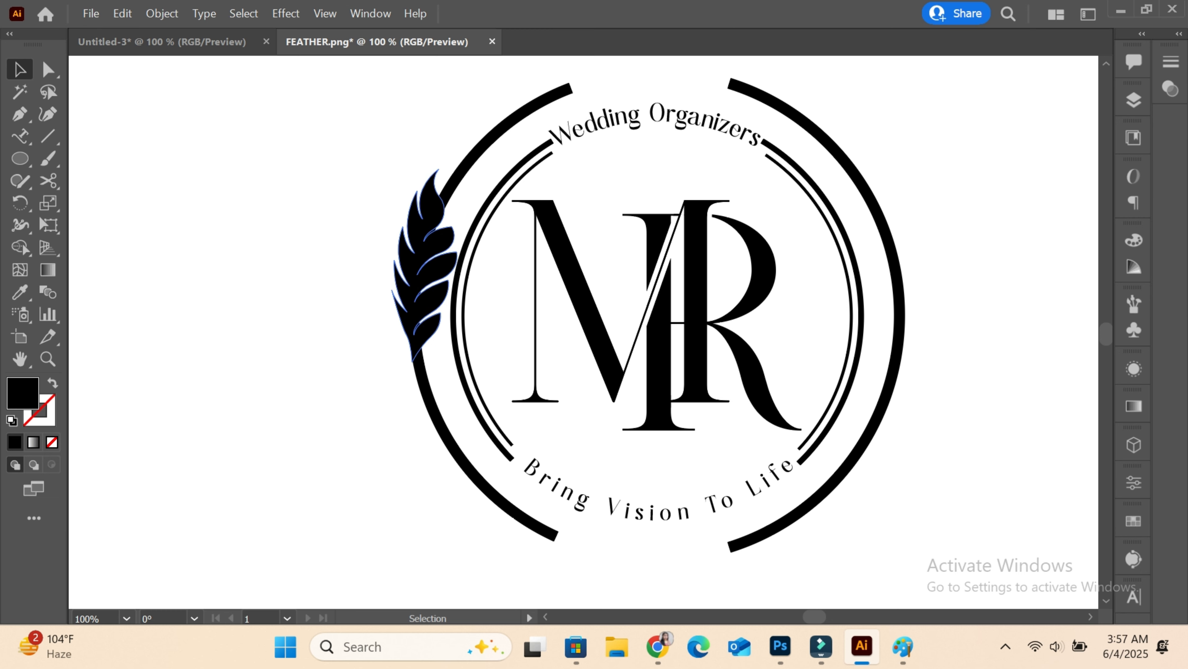
# - Duplicate the feather, reflect the copy across the horizontal axis, and place it on the right side of the outer circle
pyautogui.moveTo(417, 279); pyautogui.dragTo(744, 379)
pyautogui.rightClick(744, 379)
pyautogui.moveTo(803, 503)
pyautogui.click(537, 403)
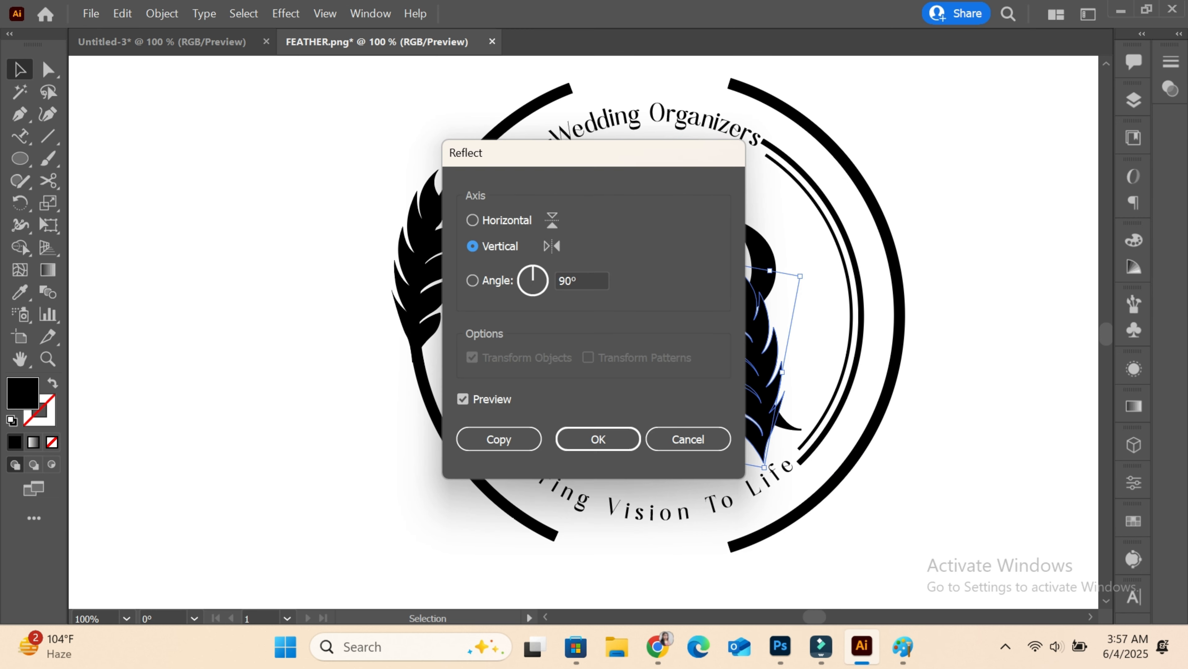
pyautogui.click(473, 220)
pyautogui.click(598, 439)
pyautogui.moveTo(750, 376); pyautogui.dragTo(883, 359)
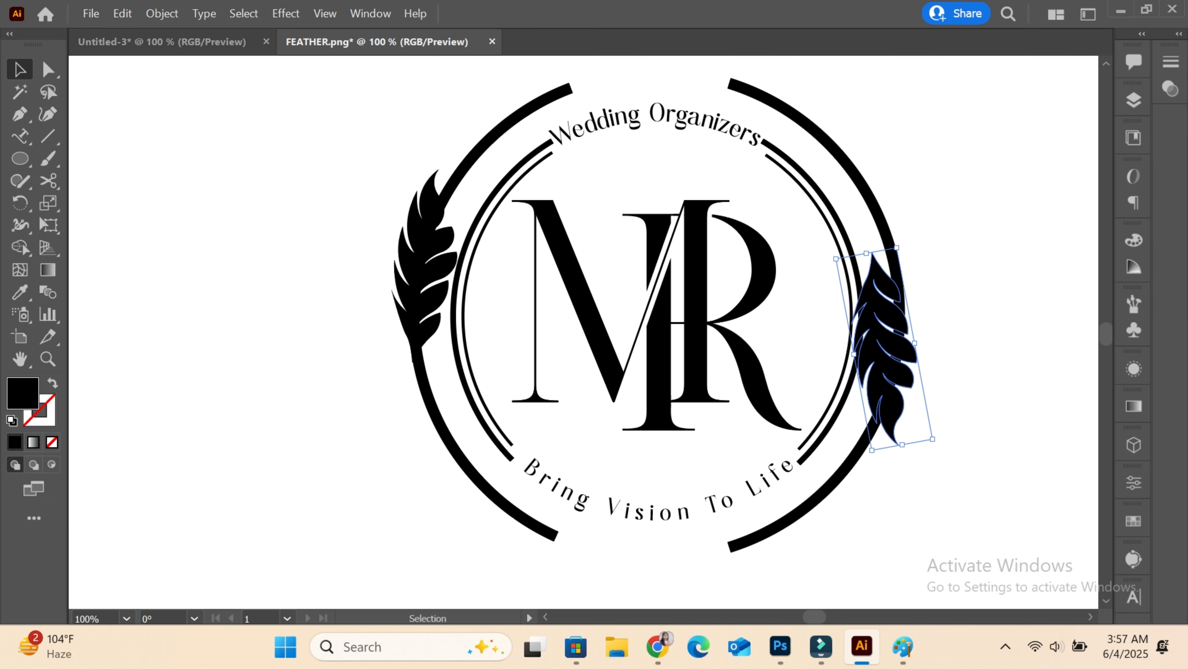
# - Rotate the right feather slightly clockwise and move it down so it follows the lower right arc of the outer circle
pyautogui.moveTo(900, 246); pyautogui.dragTo(931, 244)
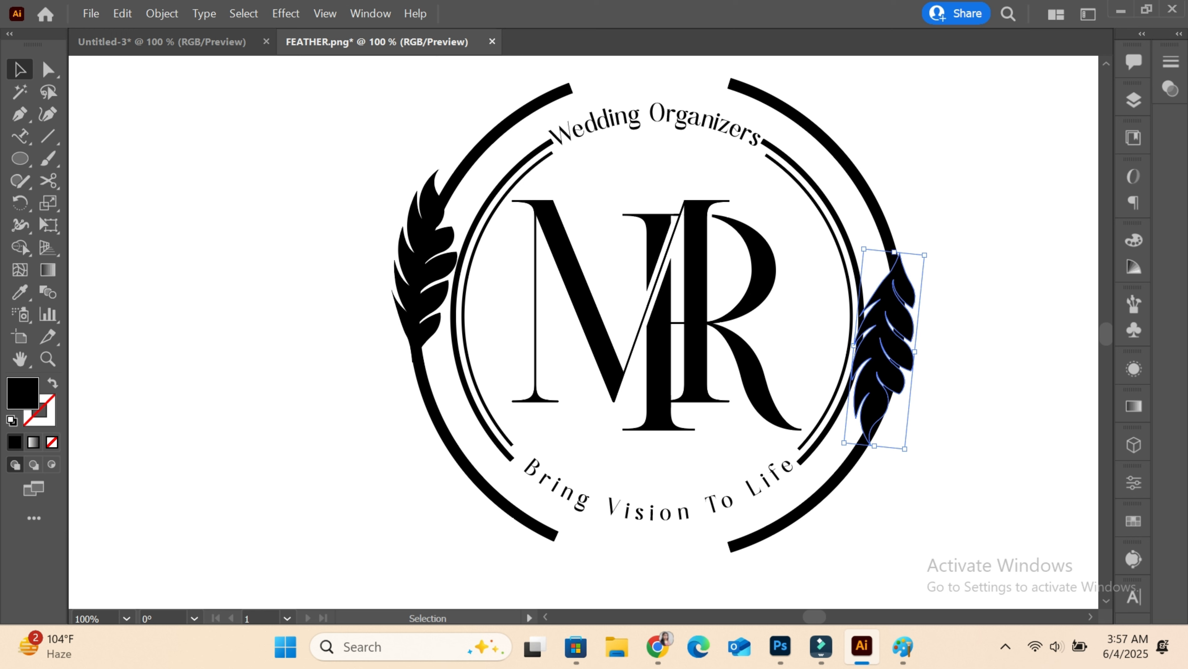
pyautogui.moveTo(910, 333); pyautogui.dragTo(910, 360)
pyautogui.moveTo(905, 475)
pyautogui.mouseDown()
pyautogui.moveTo(915, 461)
pyautogui.moveTo(904, 452)
pyautogui.moveTo(906, 463)
pyautogui.mouseUp()
pyautogui.click(966, 429)
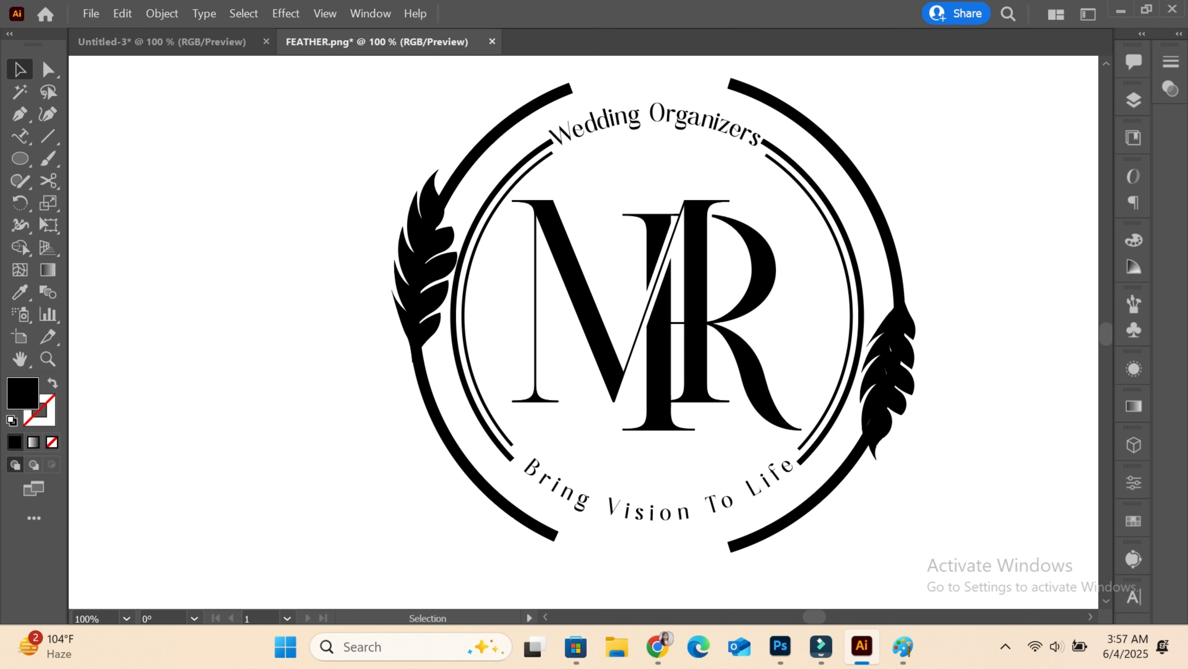
# - Convert the "Bring Vision To Life" and "Wedding Organizers" curved text lines to outlines
pyautogui.click(843, 471)
pyautogui.click(577, 502)
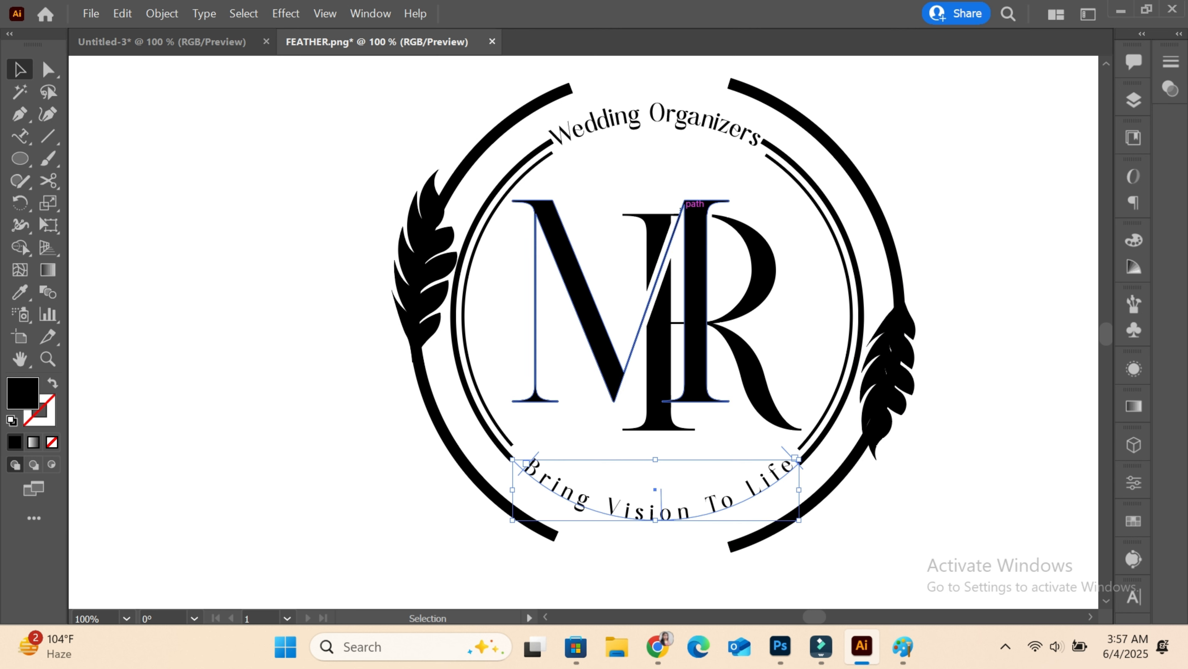
pyautogui.keyDown('shift'); pyautogui.click(677, 120); pyautogui.keyUp('shift')
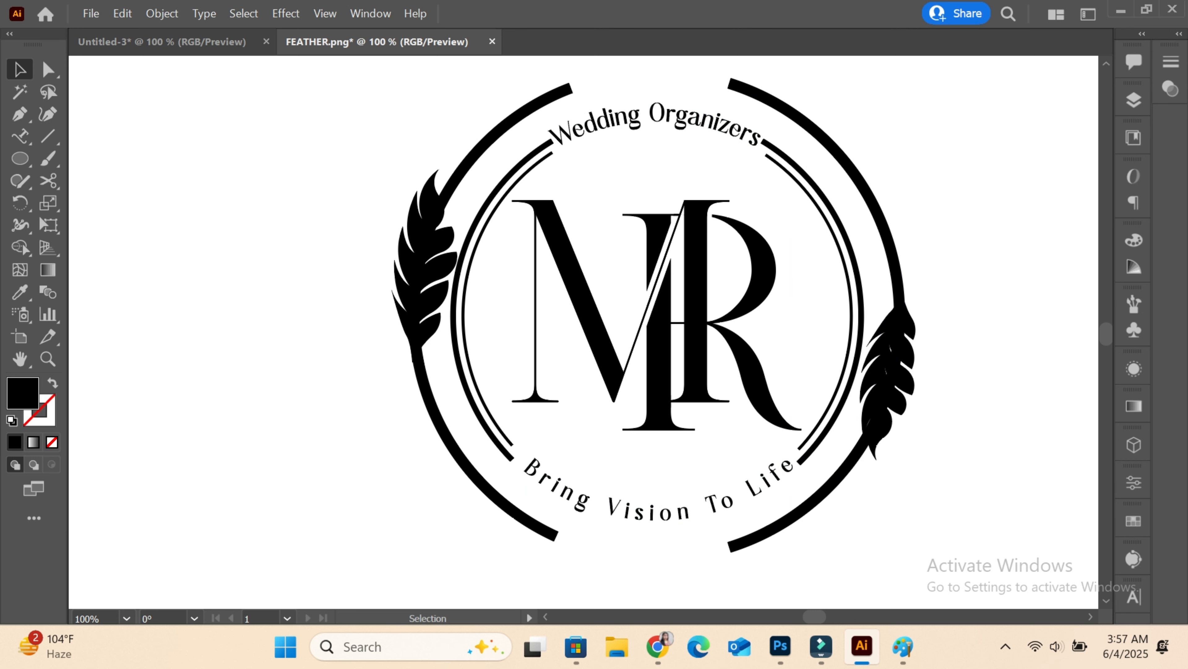
# - Select all the circle arcs on both sides of the monogram and convert their strokes to outlined shapes
pyautogui.click(828, 482)
pyautogui.keyDown('shift'); pyautogui.click(810, 443); pyautogui.keyUp('shift')
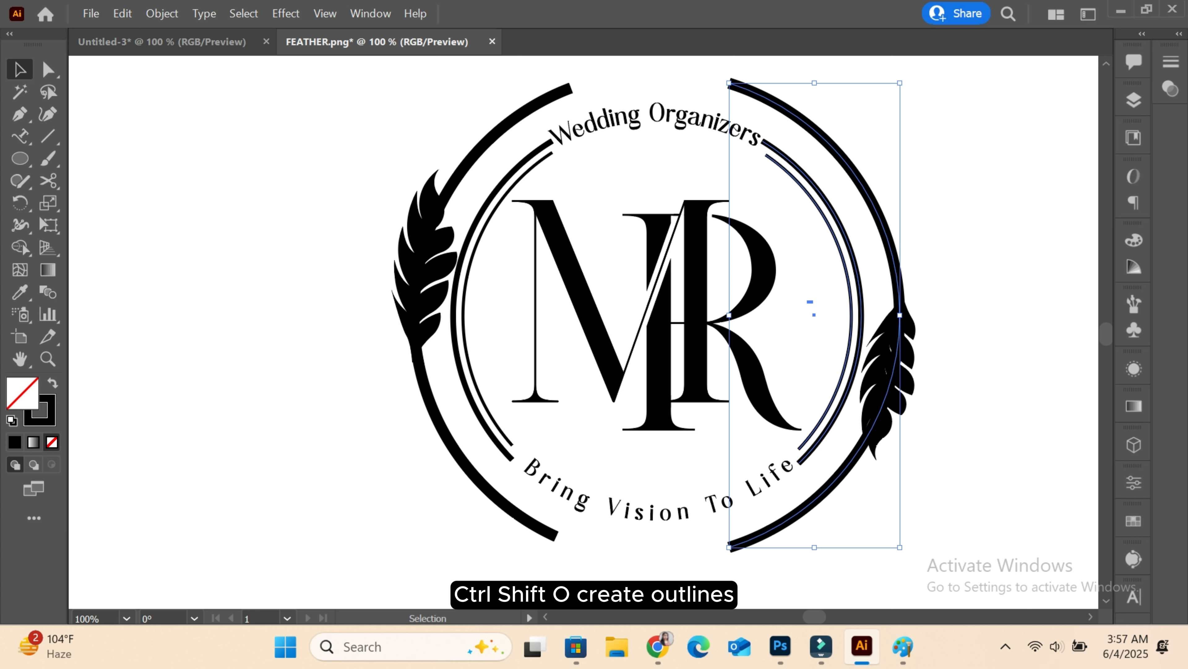
pyautogui.keyDown('shift'); pyautogui.click(499, 445); pyautogui.keyUp('shift')
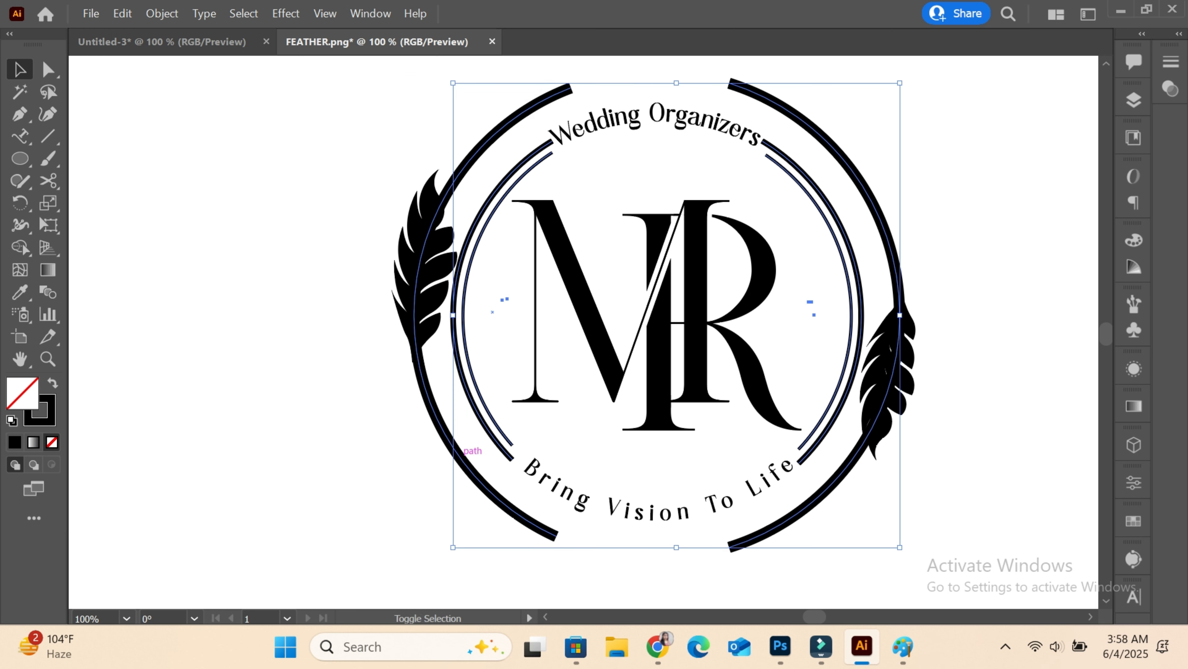
pyautogui.keyDown('shift'); pyautogui.click(460, 454); pyautogui.keyUp('shift')
pyautogui.click(459, 237)
pyautogui.click(162, 13)
pyautogui.moveTo(239, 475)
pyautogui.click(504, 278)
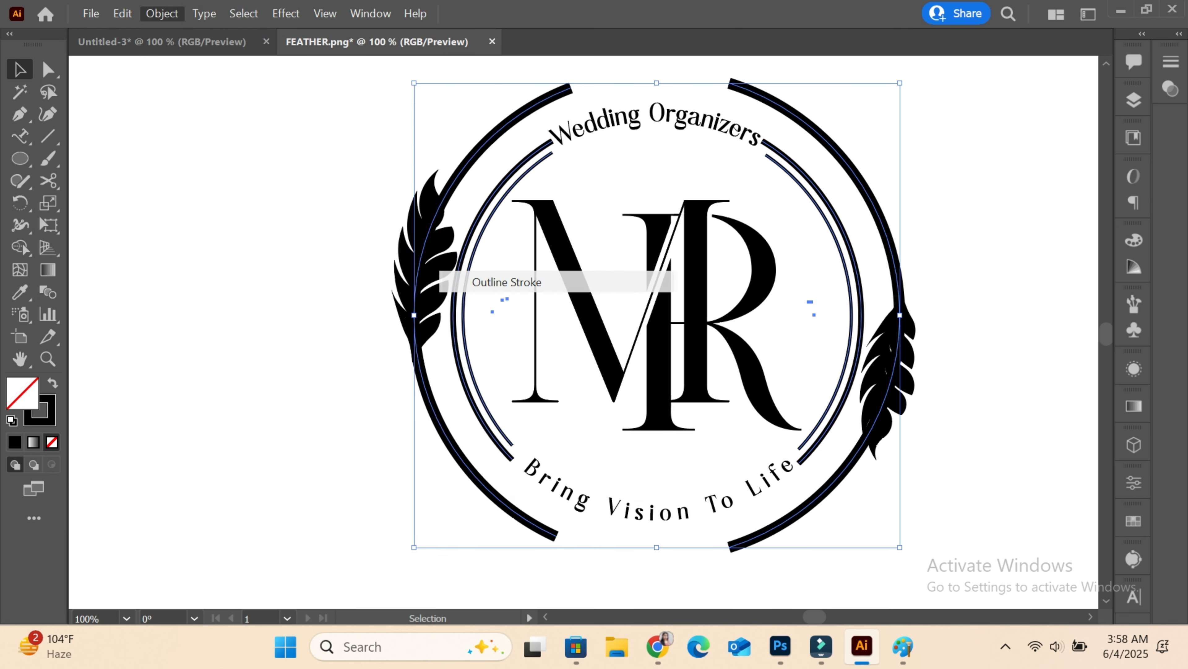
# - Select the whole logo and use Shape Builder to remove the outer arc pieces inside the right feather's gaps
pyautogui.moveTo(339, 146); pyautogui.dragTo(936, 470)
pyautogui.hotkey('shift', 'm')
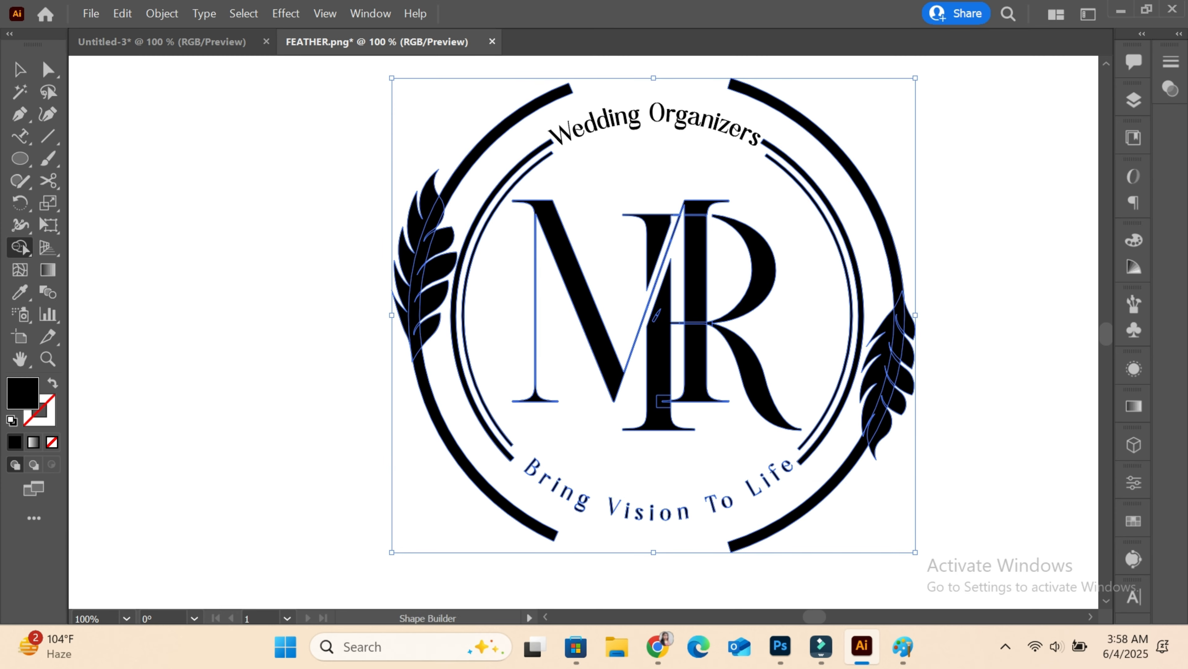
pyautogui.hotkey('ctrl', '=')
pyautogui.hotkey('ctrl', '=')
pyautogui.hotkey('ctrl', '=')
pyautogui.moveTo(889, 421); pyautogui.dragTo(443, 407)
pyautogui.hscroll(5, 936, 470)
pyautogui.scroll(-4, 935, 470)
pyautogui.hotkey('ctrl', '=')
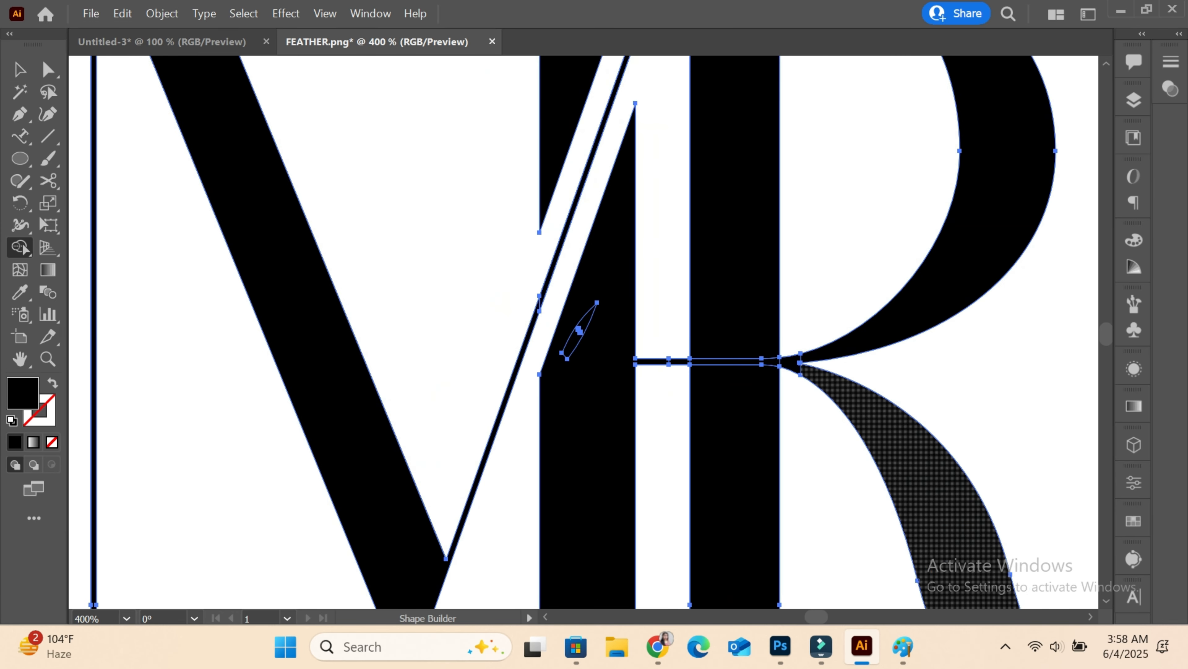
pyautogui.hscroll(15, 935, 469)
pyautogui.scroll(-3, 935, 469)
pyautogui.keyDown('alt'); pyautogui.click(753, 221); pyautogui.keyUp('alt')
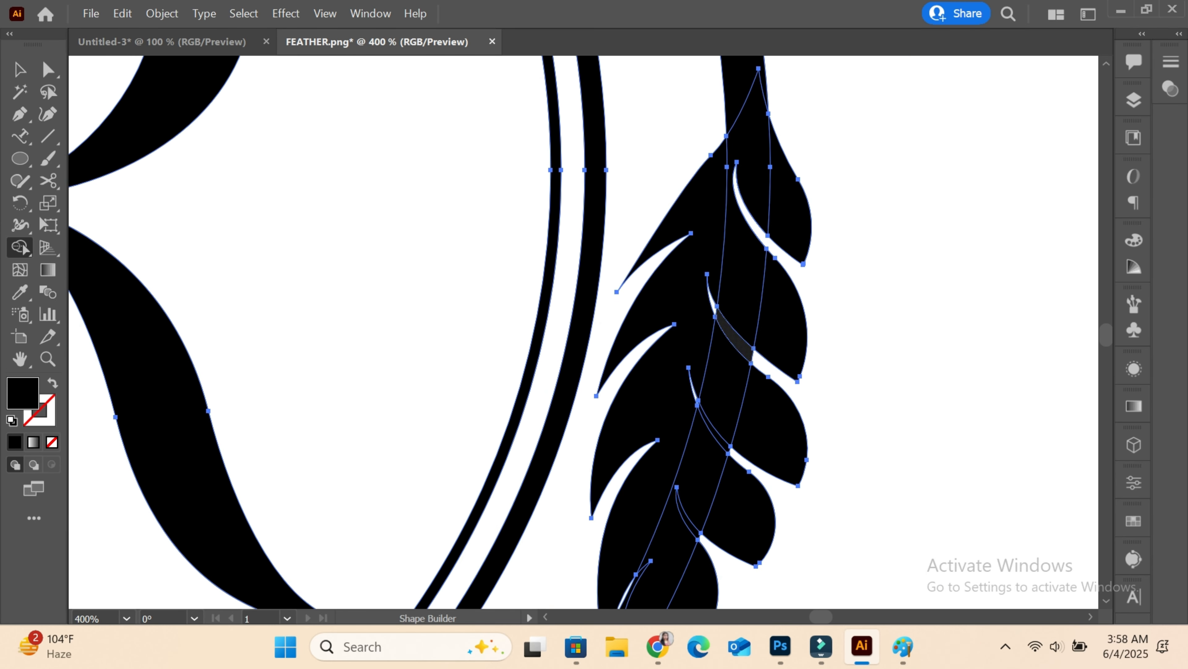
pyautogui.scroll(-5, 583, 332)
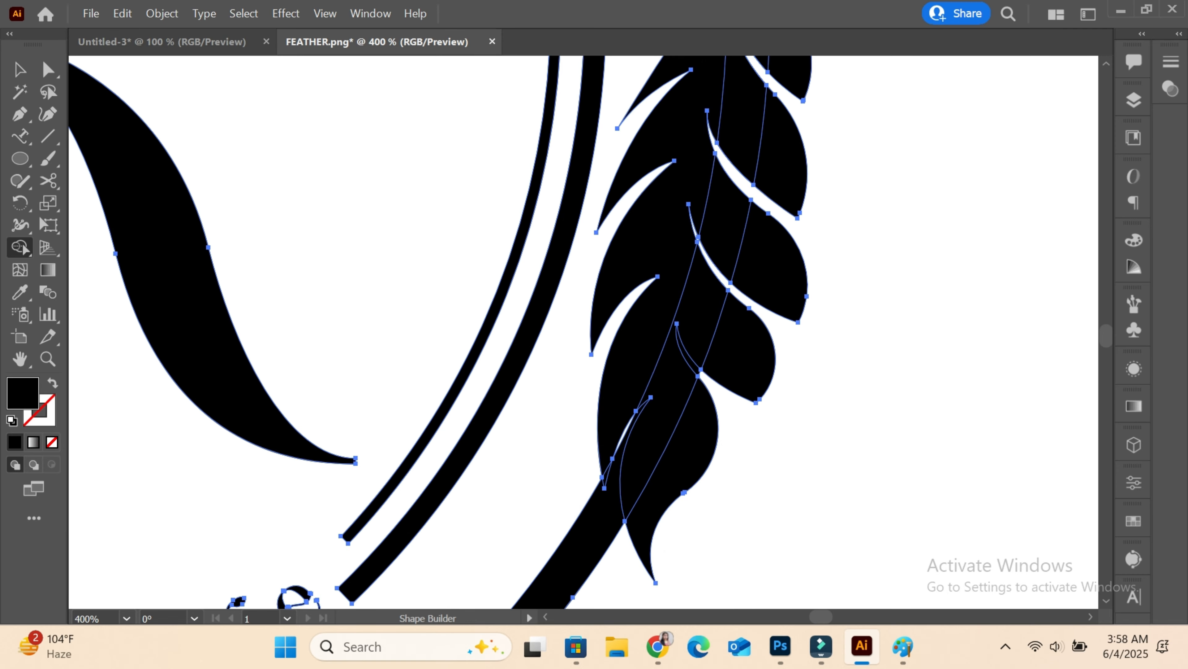
# - Remove the outer arc pieces inside the left feather's gaps with Shape Builder and clear the selection
pyautogui.hscroll(-20, 590, 519)
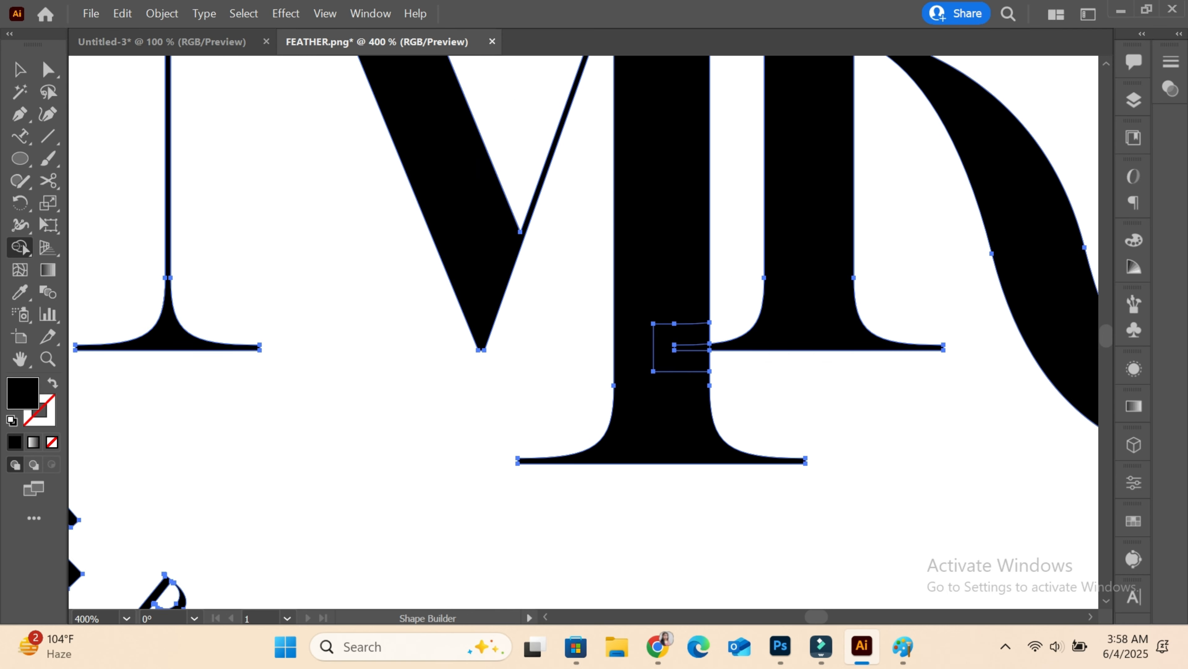
pyautogui.hscroll(-4, 950, 490)
pyautogui.scroll(13, 949, 490)
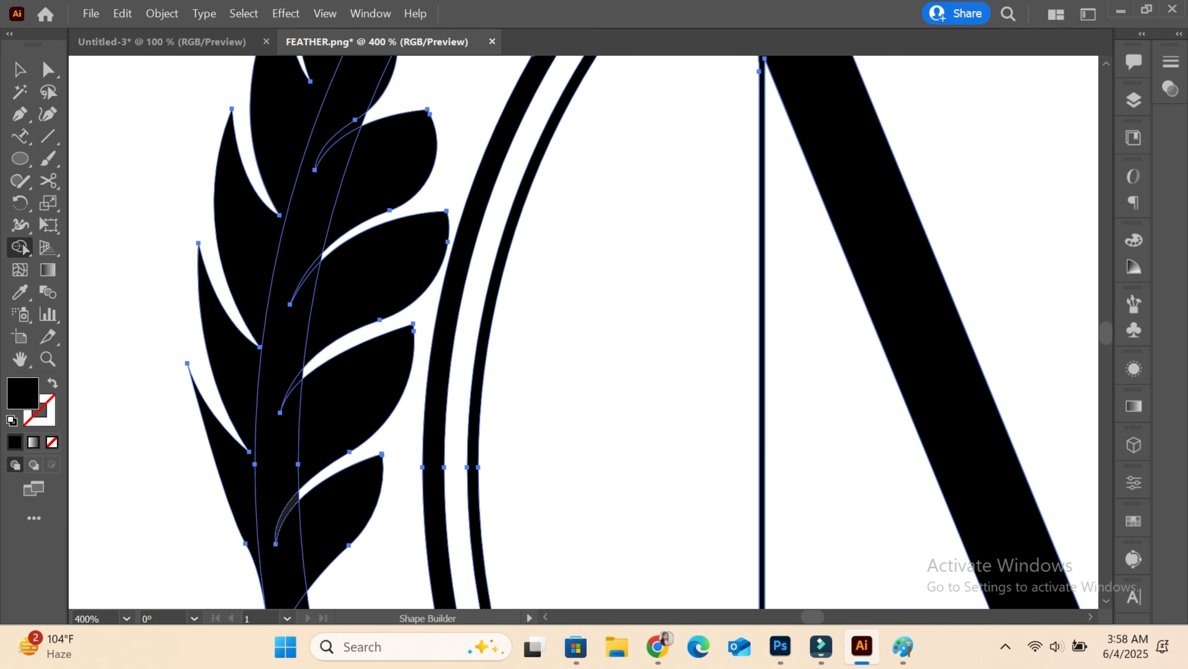
pyautogui.keyDown('alt'); pyautogui.click(288, 509); pyautogui.keyUp('alt')
pyautogui.keyDown('alt'); pyautogui.click(295, 382); pyautogui.keyUp('alt')
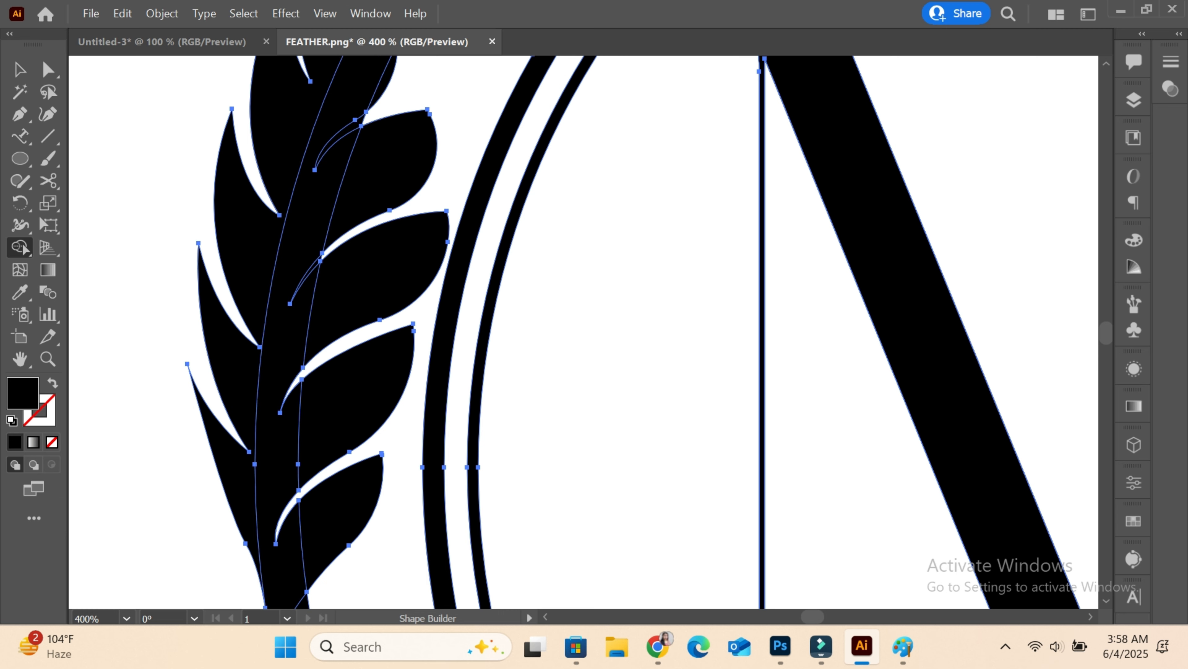
pyautogui.scroll(3, 585, 328)
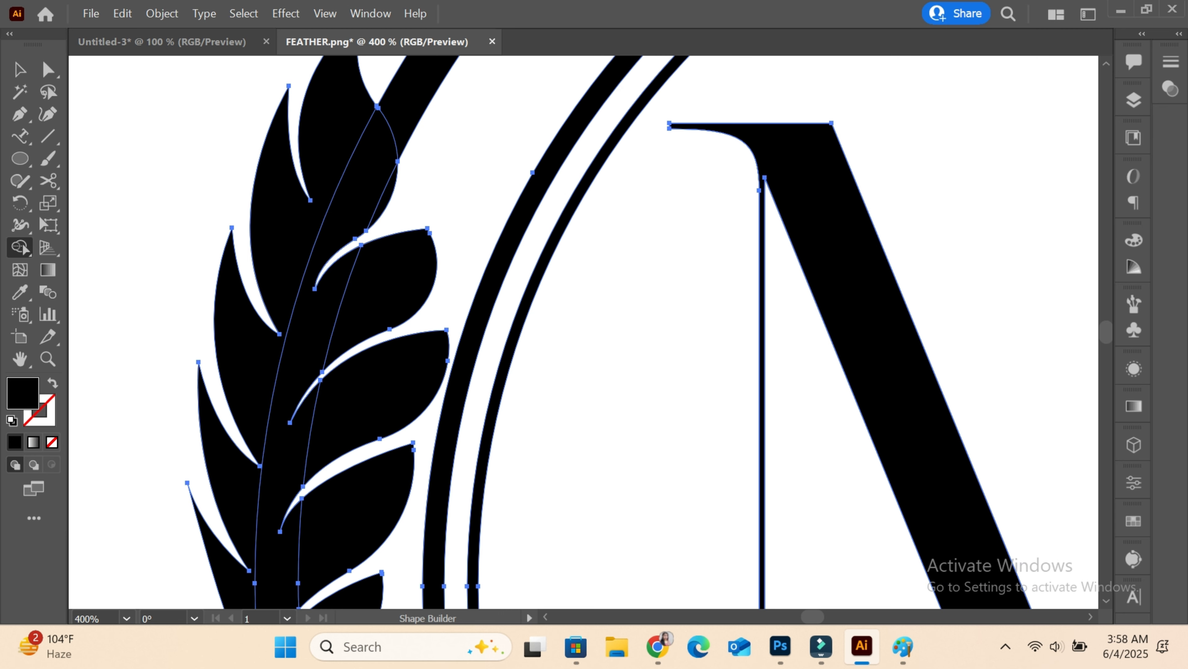
pyautogui.press('v')
pyautogui.click(125, 197)
pyautogui.hotkey('ctrl', '-')
pyautogui.hotkey('ctrl', '-')
pyautogui.hotkey('ctrl', '-')
pyautogui.scroll(-4, 125, 196)
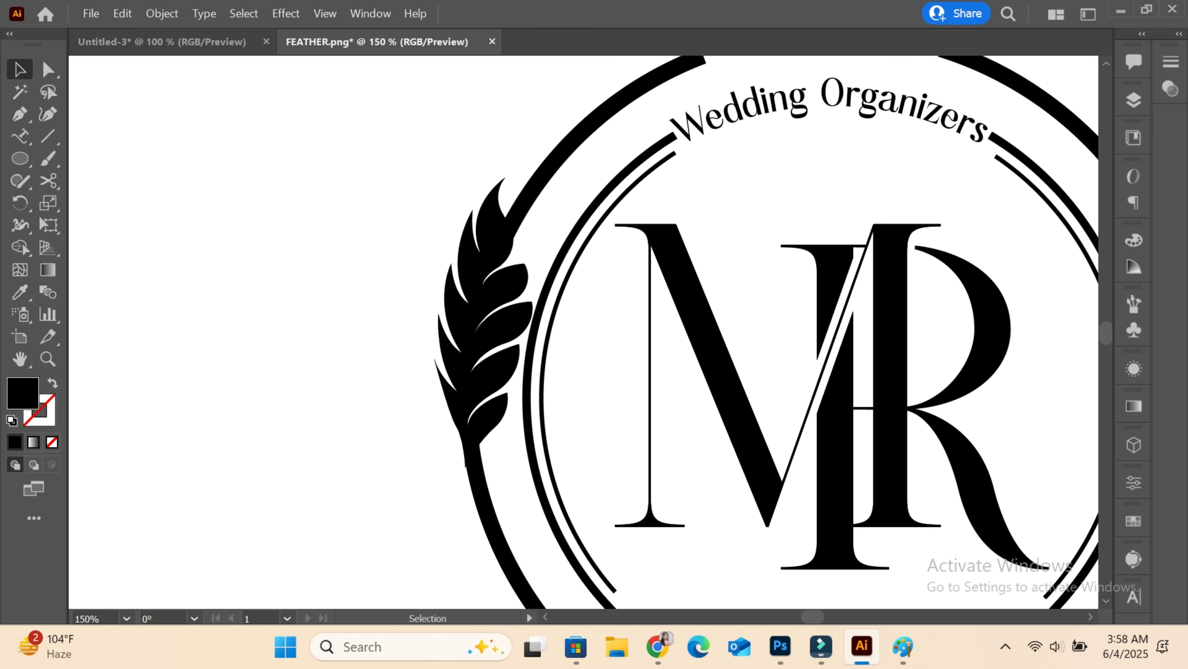
# - Offset the paths of both feathers by 2 px with Miter joins
pyautogui.hscroll(11, 126, 197)
pyautogui.hscroll(-3, 128, 199)
pyautogui.click(901, 370)
pyautogui.keyDown('shift'); pyautogui.click(215, 225); pyautogui.keyUp('shift')
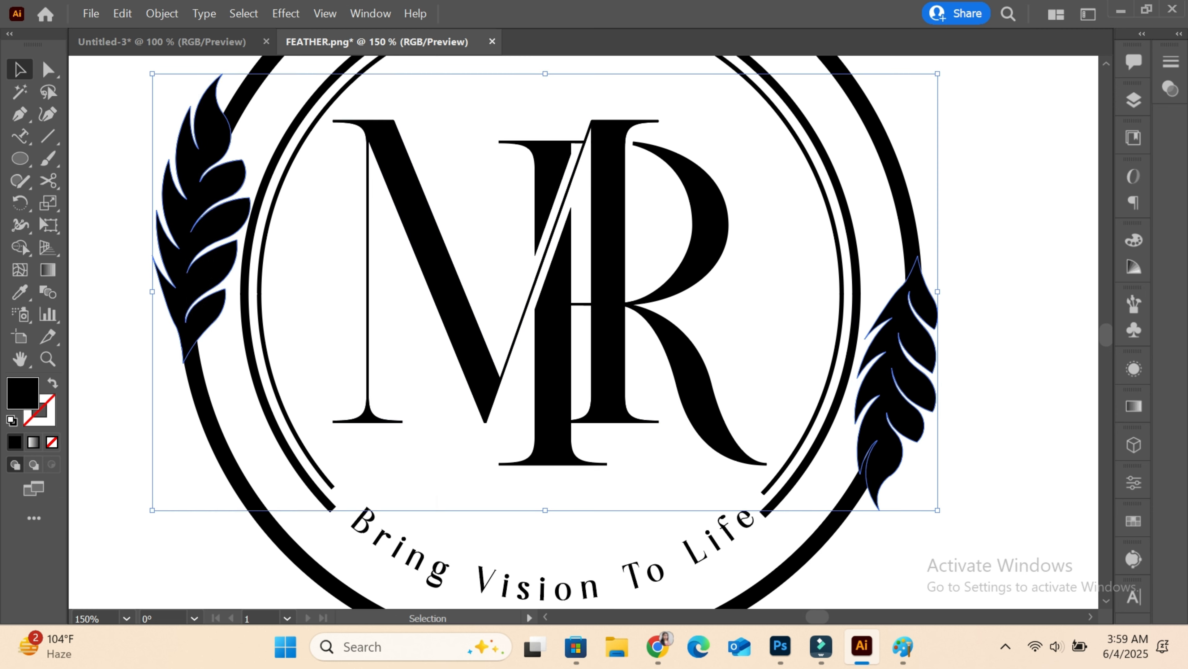
pyautogui.click(162, 13)
pyautogui.moveTo(327, 475)
pyautogui.click(504, 300)
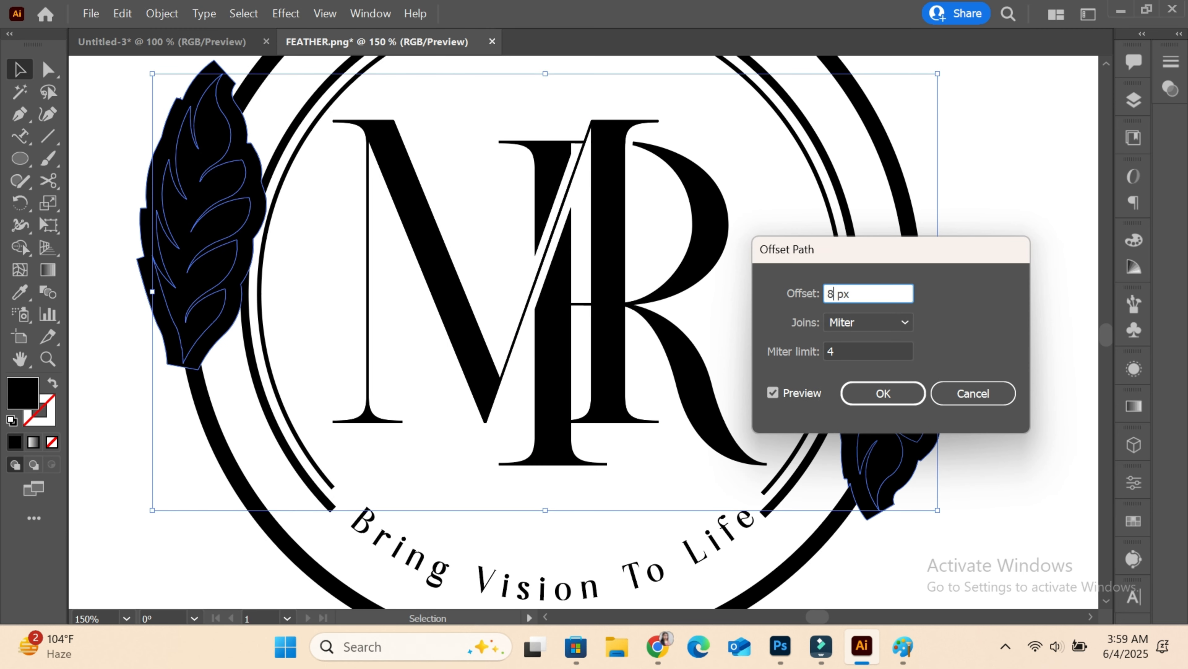
pyautogui.press('Tab')
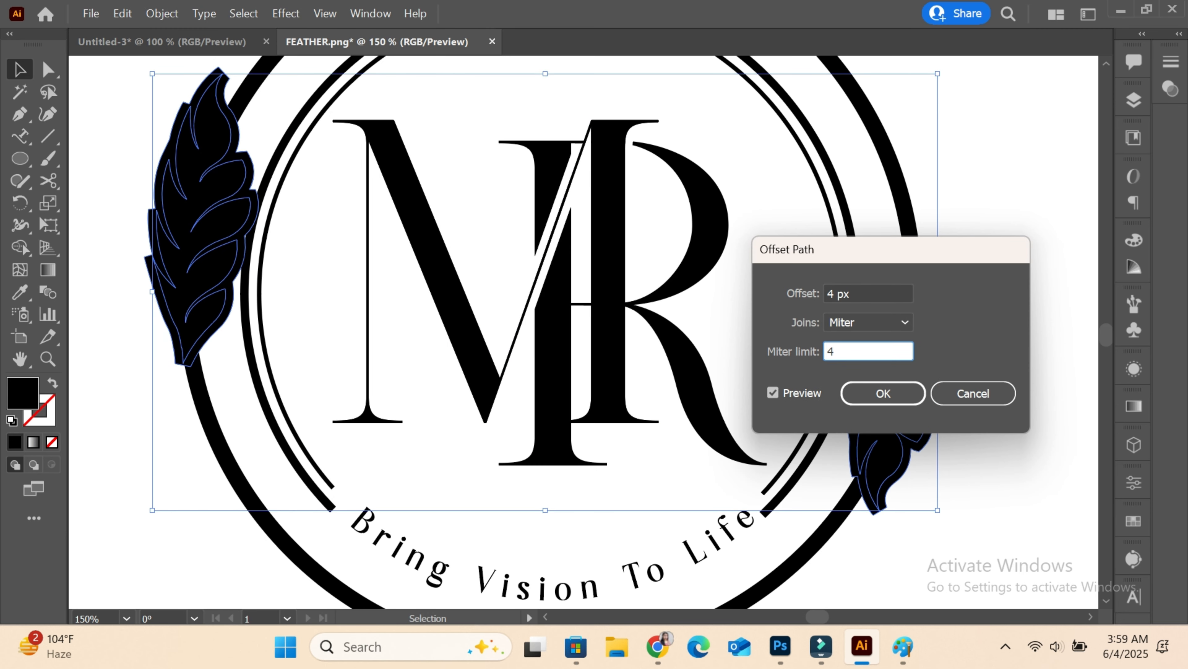
pyautogui.press('Tab')
pyautogui.write('2')
pyautogui.press('Tab')
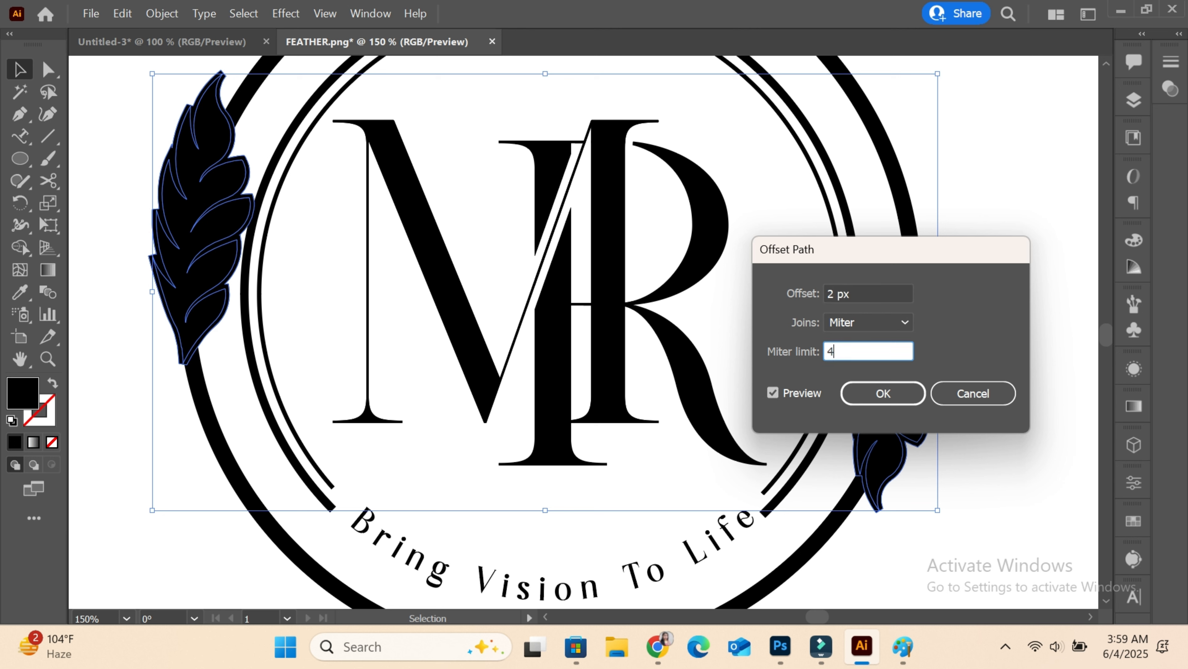
pyautogui.press('Return')
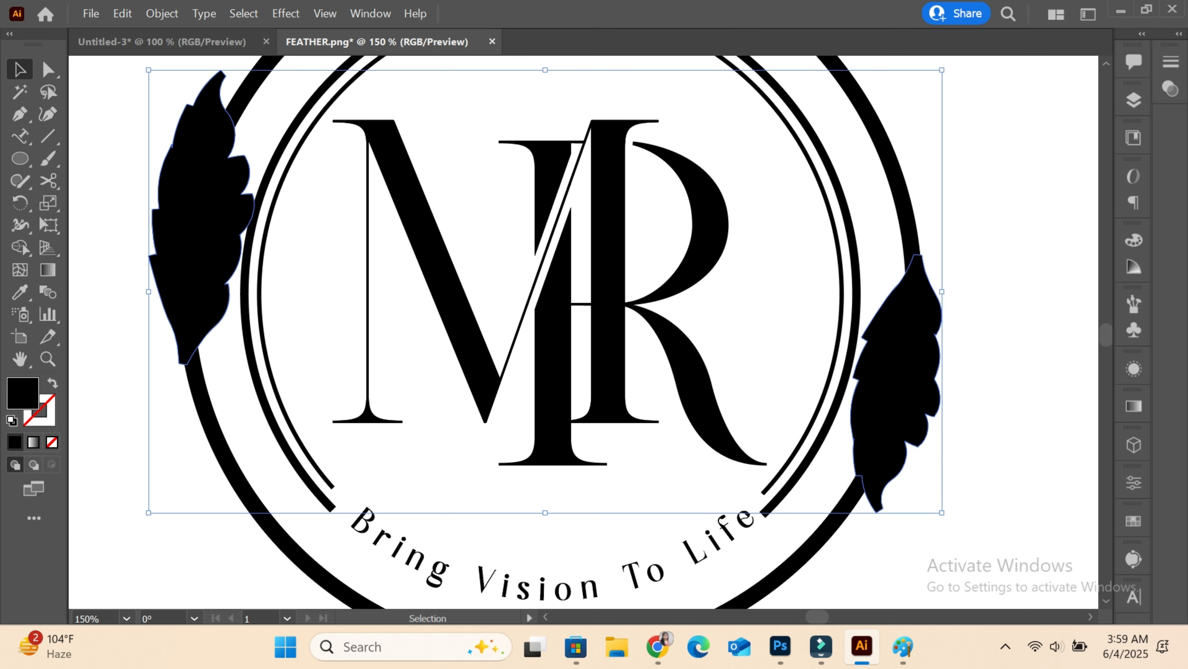
# - Tilt the right feather and its offset outline slightly clockwise and nudge them toward the inner circle
pyautogui.click(916, 299)
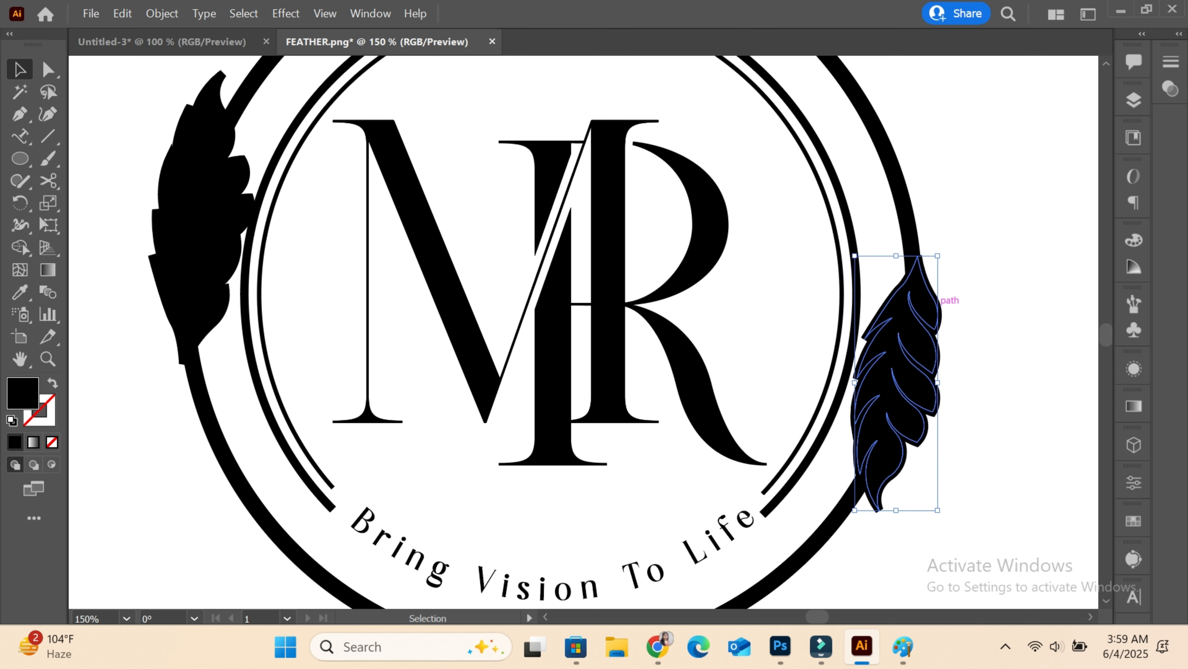
pyautogui.keyDown('shift'); pyautogui.click(941, 309); pyautogui.keyUp('shift')
pyautogui.moveTo(946, 253); pyautogui.dragTo(945, 252)
pyautogui.press('Left')
pyautogui.press('Left')
pyautogui.press('Right')
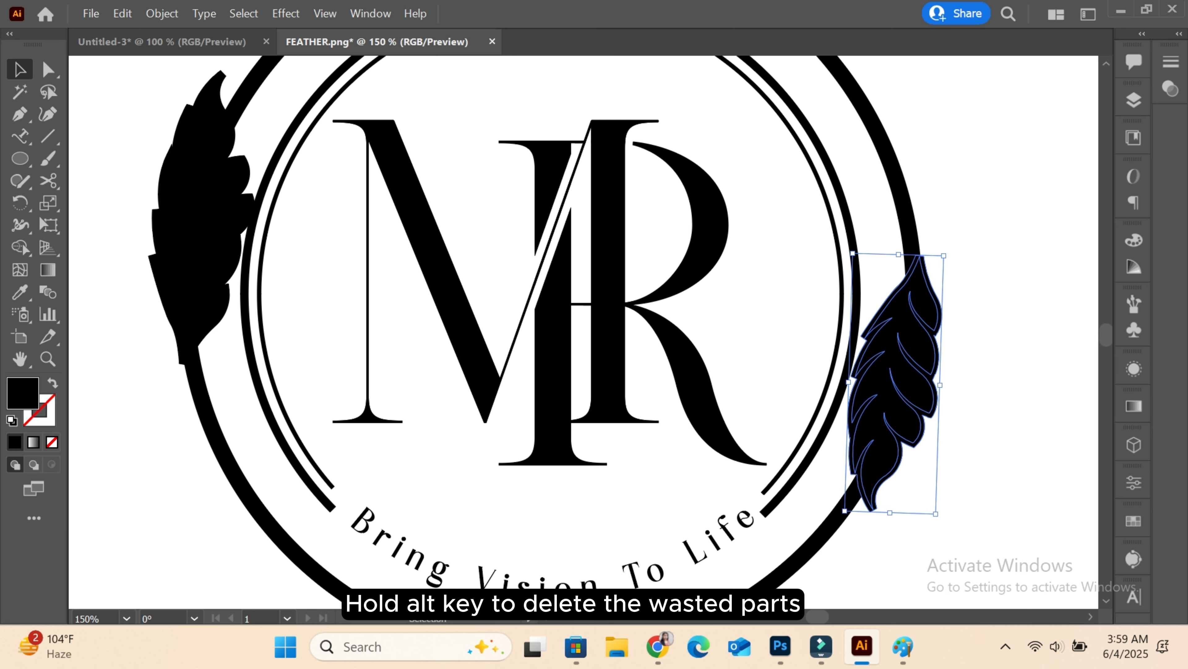
# - Select the whole logo and use Shape Builder to delete the offset border along the right feather's inner edge and lower gap
pyautogui.click(193, 251)
pyautogui.moveTo(113, 131); pyautogui.dragTo(1035, 497)
pyautogui.hotkey('shift', 'm')
pyautogui.hotkey('ctrl', '+')
pyautogui.hotkey('ctrl', '+')
pyautogui.hscroll(10, 735, 468)
pyautogui.scroll(-4, 735, 468)
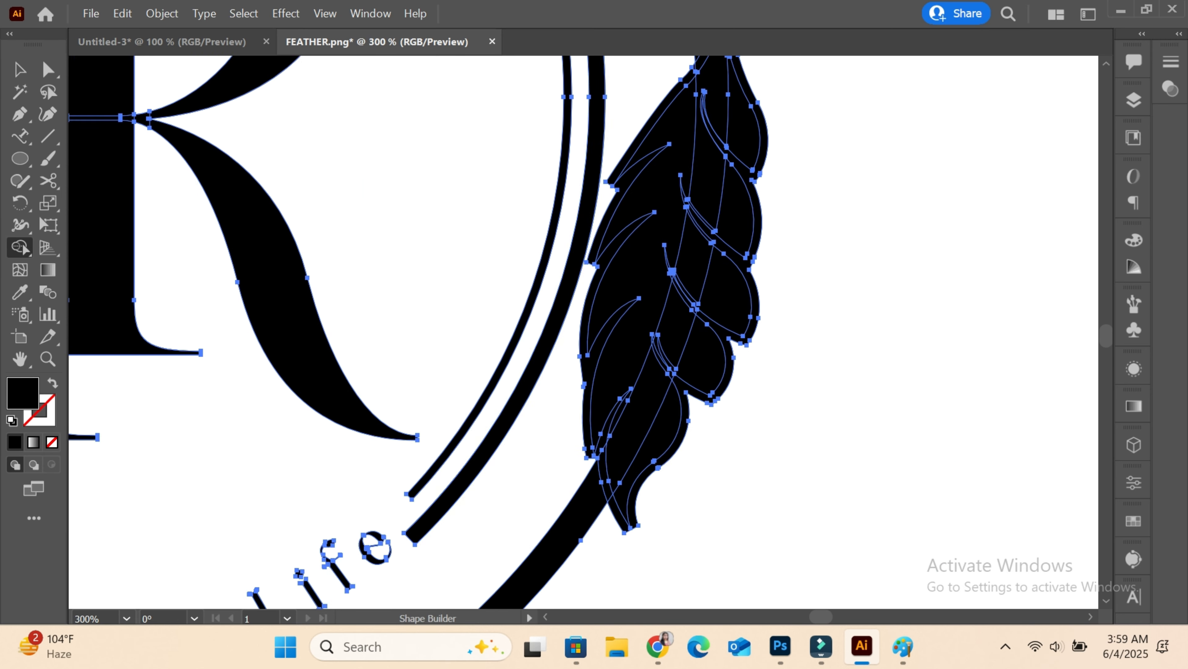
pyautogui.hotkey('ctrl', '+')
pyautogui.hscroll(1, 735, 468)
pyautogui.hscroll(5, 584, 331)
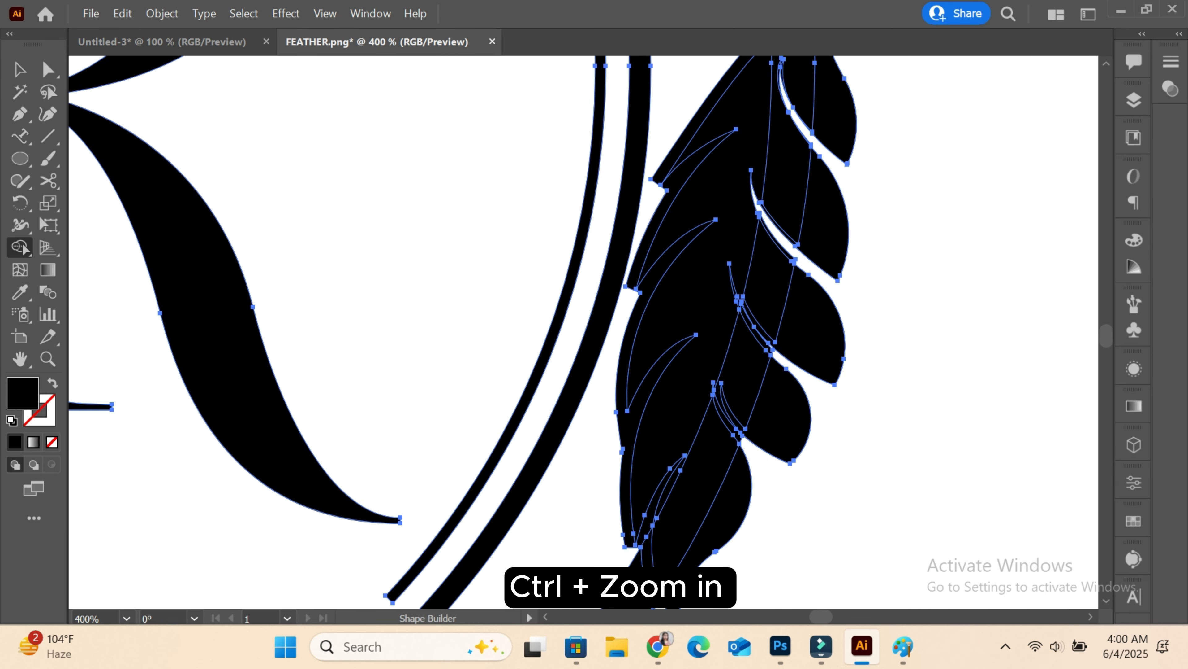
pyautogui.keyDown('alt'); pyautogui.click(623, 375); pyautogui.keyUp('alt')
pyautogui.scroll(-8, 625, 398)
pyautogui.keyDown('alt'); pyautogui.click(651, 461); pyautogui.keyUp('alt')
pyautogui.scroll(8, 656, 461)
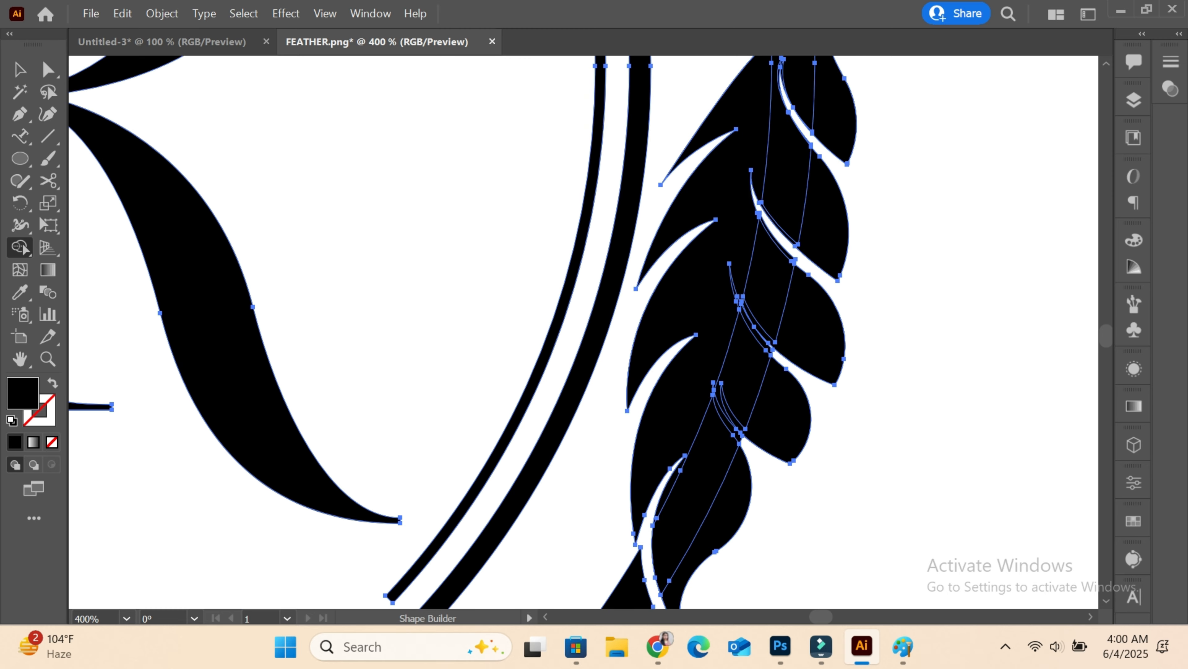
# - Delete the offset strip between the right feather's upper end and the outer arc, and check the feather's remaining gaps
pyautogui.keyDown('alt'); pyautogui.click(731, 416); pyautogui.keyUp('alt')
pyautogui.hotkey('ctrl', 'z')
pyautogui.hotkey('ctrl', '+')
pyautogui.hotkey('ctrl', '+')
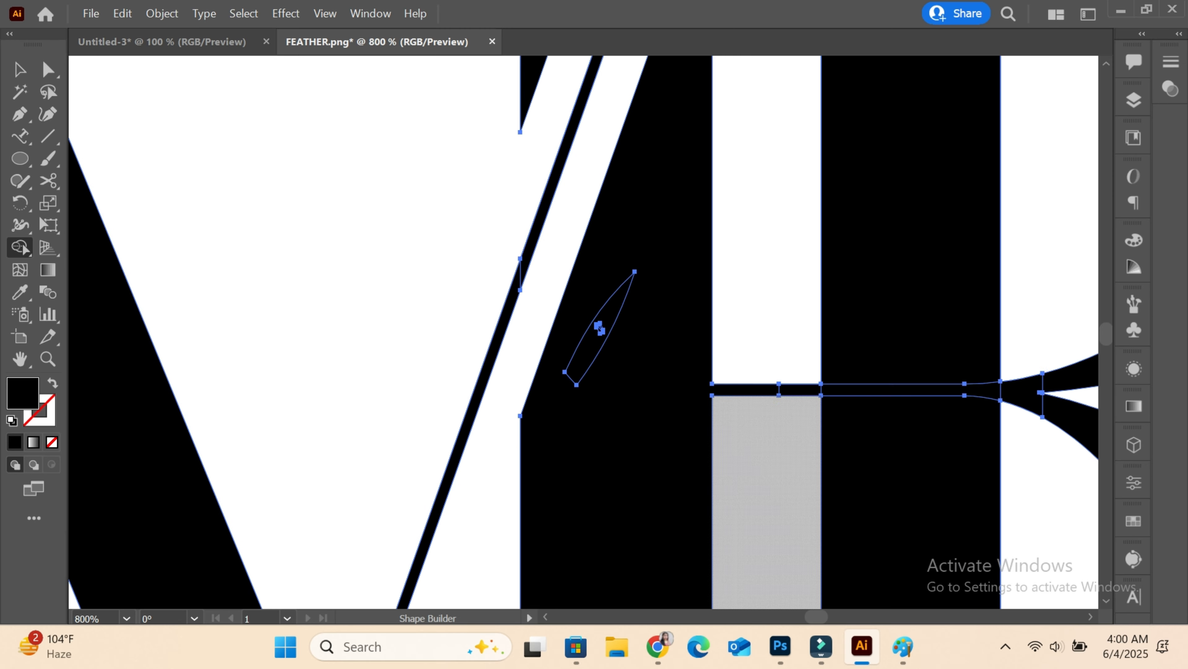
pyautogui.hscroll(10, 767, 414)
pyautogui.hscroll(6, 603, 196)
pyautogui.keyDown('alt'); pyautogui.click(603, 197); pyautogui.keyUp('alt')
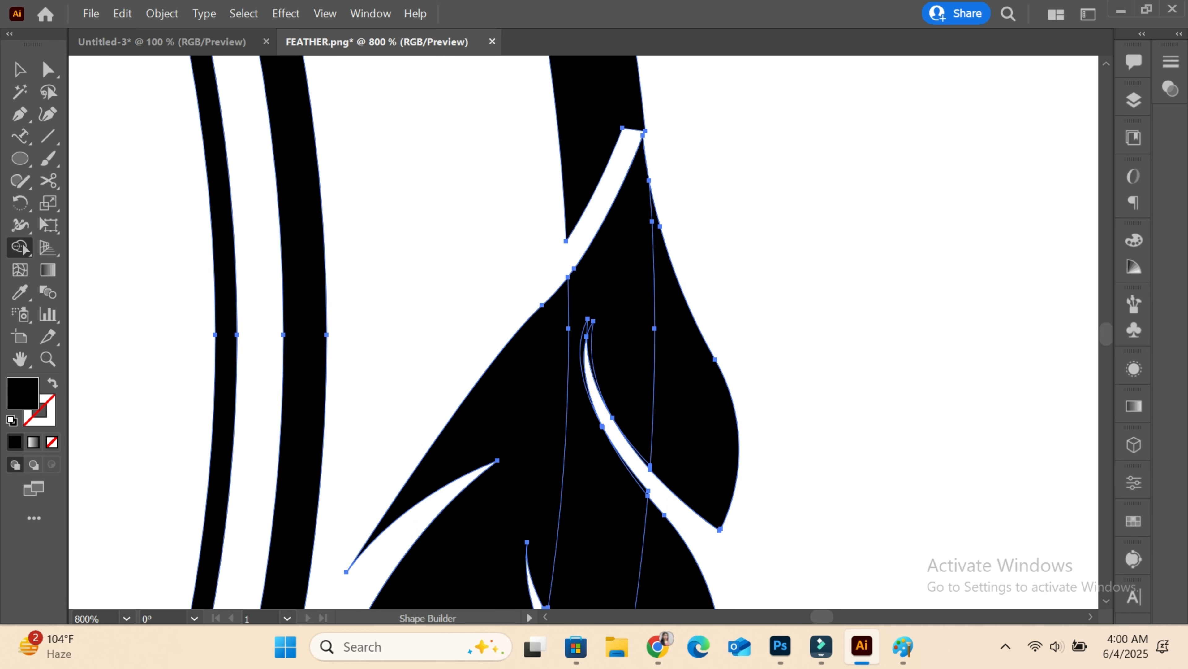
pyautogui.scroll(-7, 603, 196)
pyautogui.scroll(4, 603, 196)
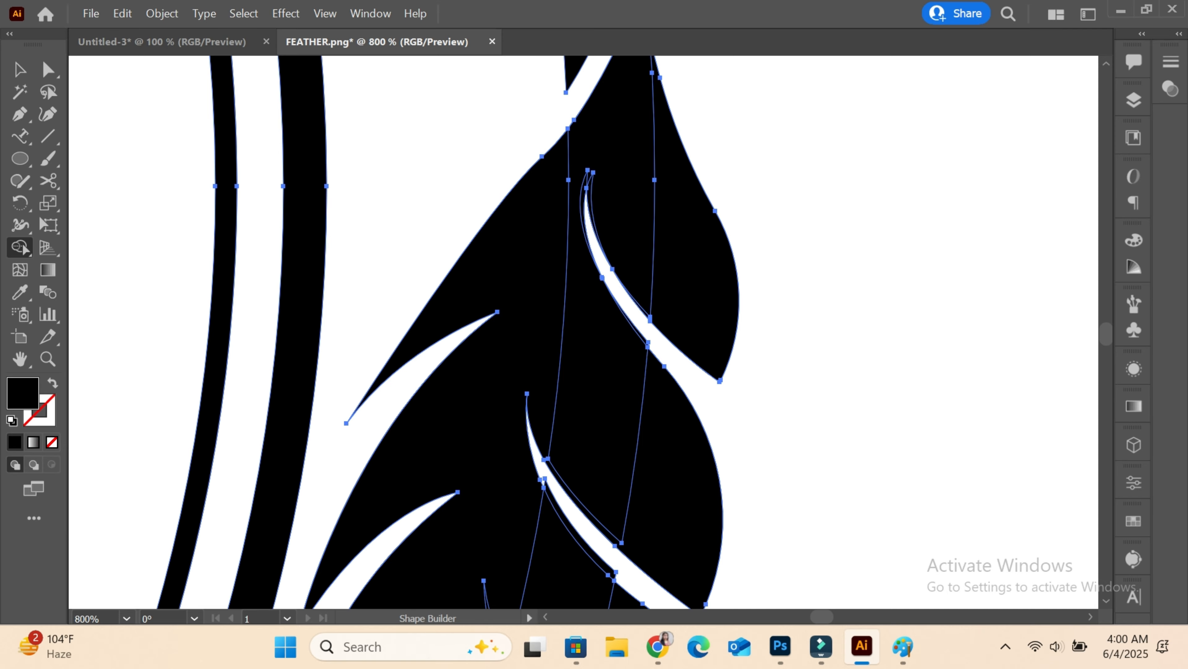
pyautogui.scroll(-5, 468, 328)
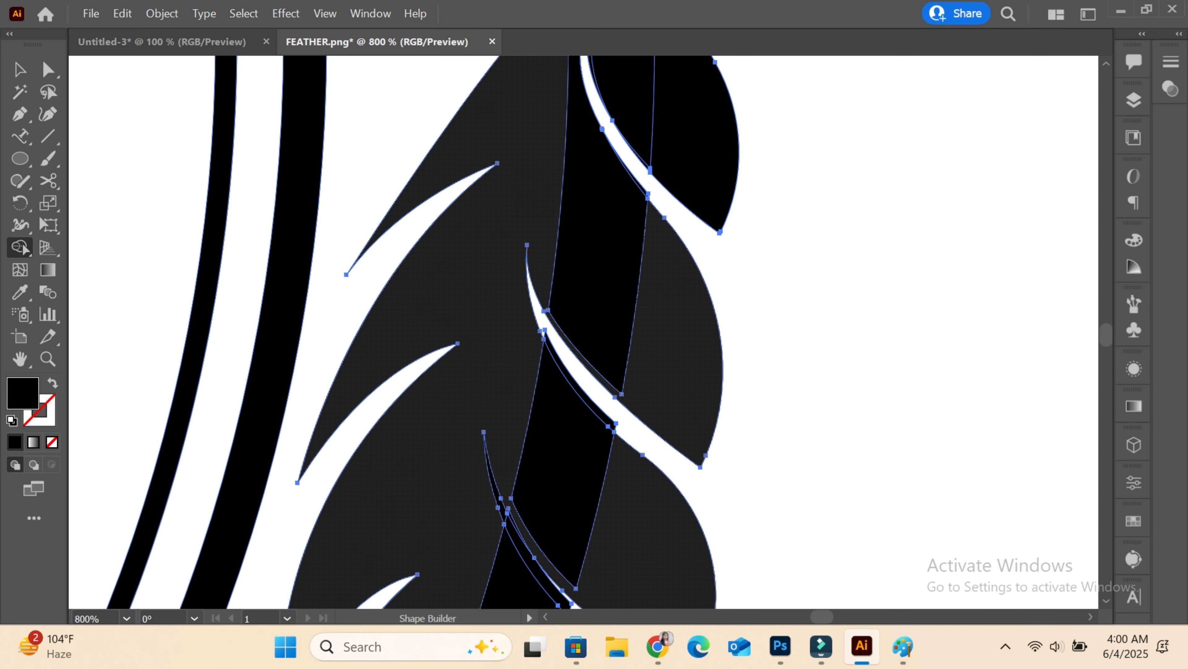
pyautogui.scroll(-6, 515, 328)
pyautogui.scroll(-5, 496, 285)
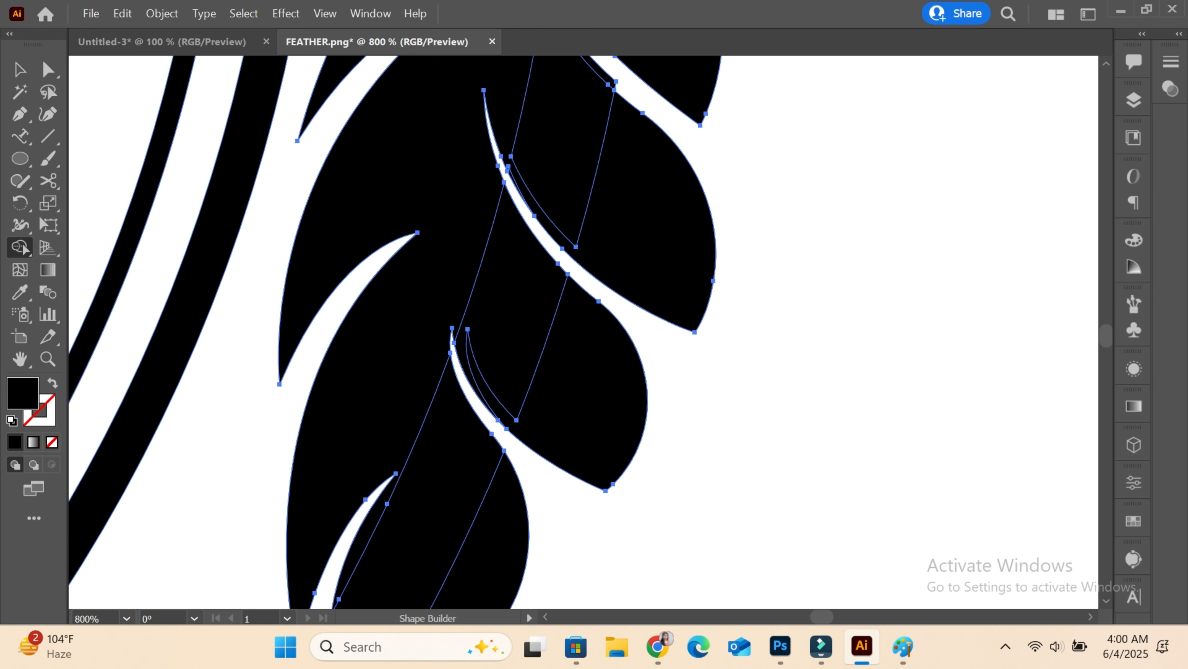
# - Delete the offset border around the left feather with Shape Builder, separating it from the outer arc, and deselect everything
pyautogui.hotkey('ctrl', '-')
pyautogui.hotkey('ctrl', '-')
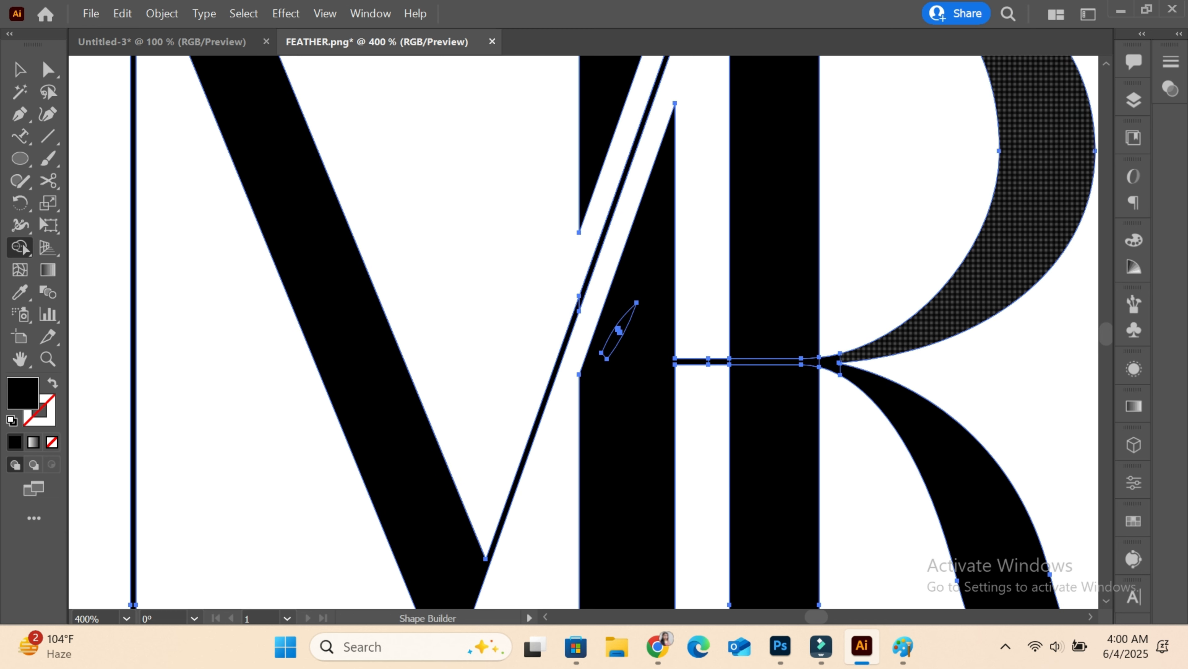
pyautogui.hscroll(-10, 584, 331)
pyautogui.keyDown('alt'); pyautogui.click(419, 491); pyautogui.keyUp('alt')
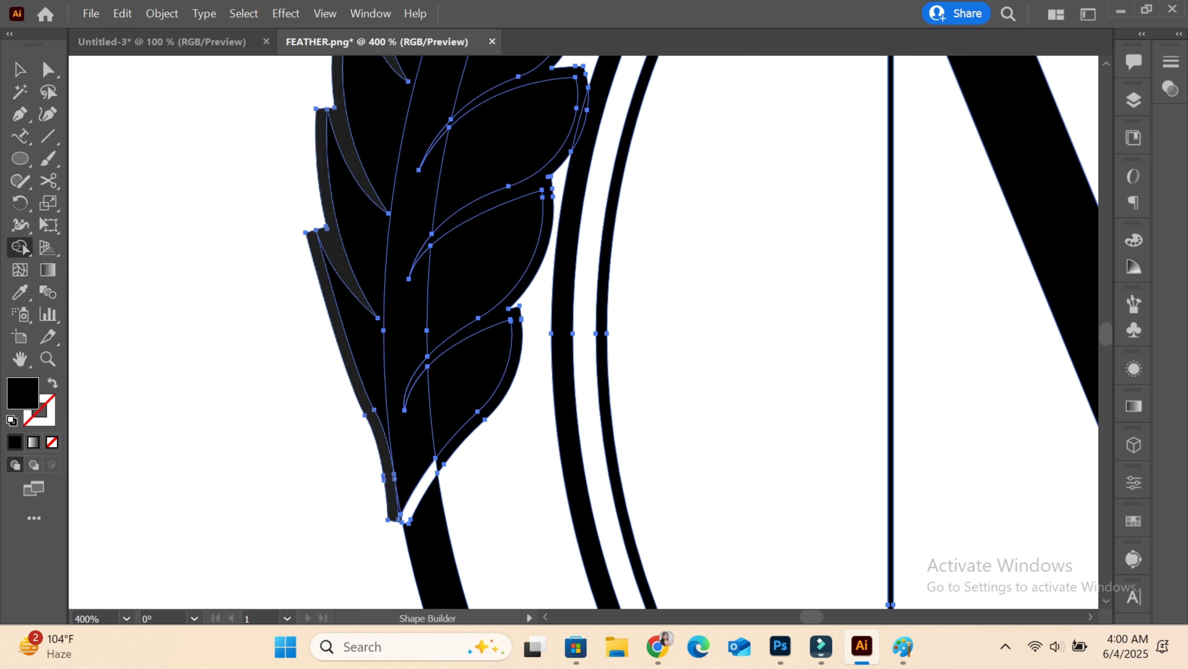
pyautogui.keyDown('alt'); pyautogui.click(380, 449); pyautogui.keyUp('alt')
pyautogui.keyDown('alt'); pyautogui.click(468, 431); pyautogui.keyUp('alt')
pyautogui.scroll(10, 468, 431)
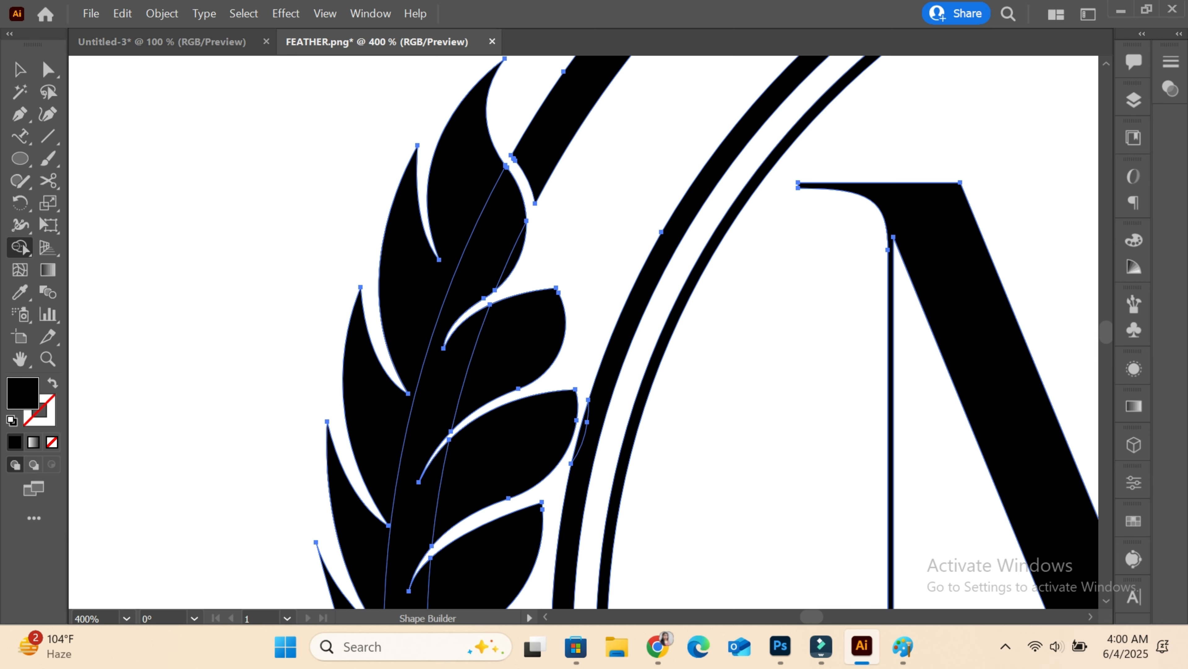
pyautogui.press('v')
pyautogui.hotkey('ctrl', 'shift', 'a')
pyautogui.hotkey('ctrl', '-')
pyautogui.hotkey('ctrl', '-')
pyautogui.hotkey('ctrl', '-')
pyautogui.hotkey('ctrl', '-')
pyautogui.hotkey('ctrl', '-')
pyautogui.hscroll(2, 584, 332)
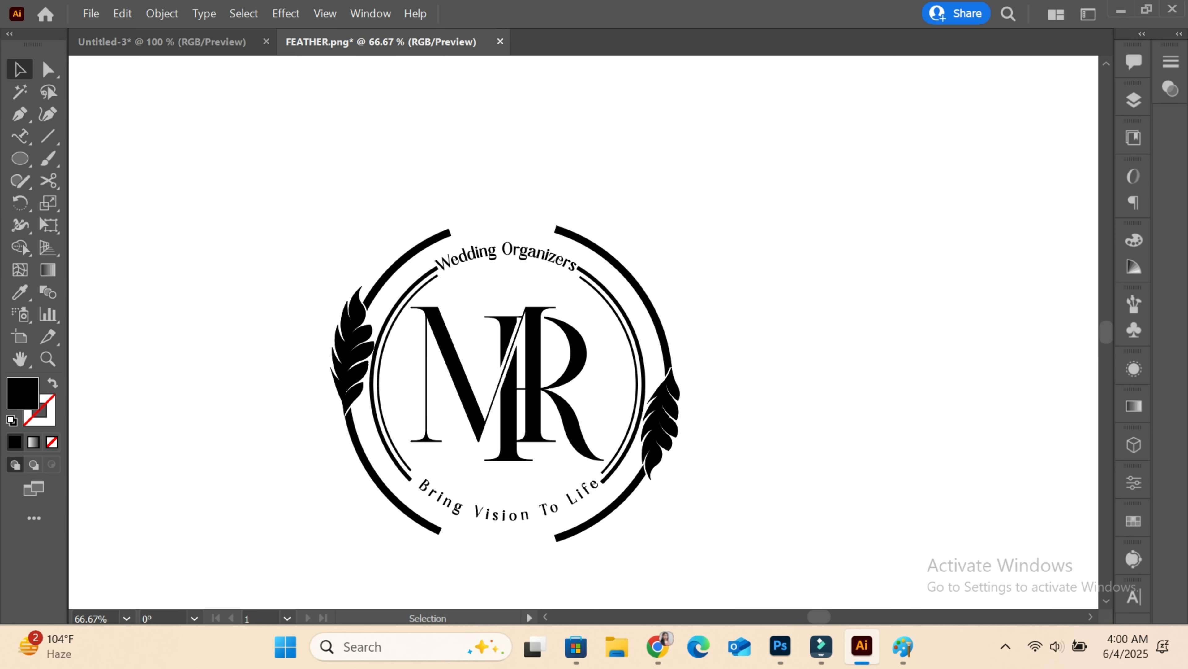
# - Select the right feather with the adjoining inner arcs and use Shape Builder to remove leftover fragments in the gaps between its barbs
pyautogui.hotkey('ctrl', '+')
pyautogui.hotkey('ctrl', '+')
pyautogui.scroll(-1, 584, 332)
pyautogui.hotkey('ctrl', '+')
pyautogui.hotkey('ctrl', '+')
pyautogui.hscroll(3, 583, 331)
pyautogui.scroll(-1, 584, 332)
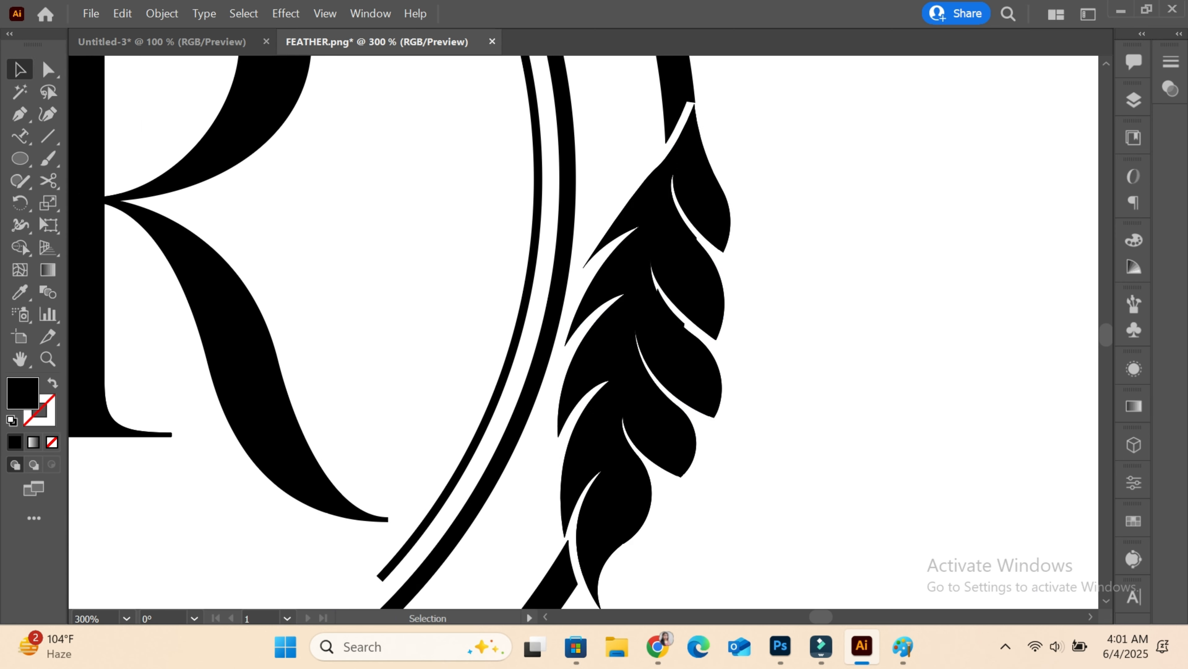
pyautogui.hotkey('ctrl', '+')
pyautogui.hotkey('ctrl', '+')
pyautogui.click(749, 337)
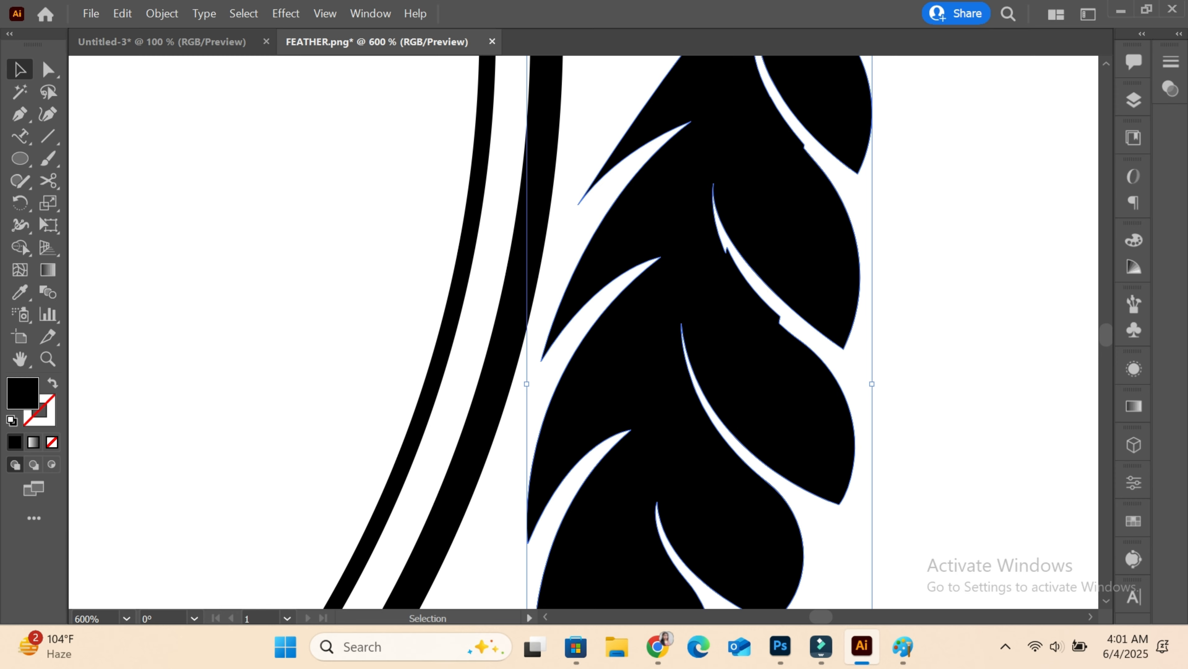
pyautogui.hotkey('ctrl', 'a')
pyautogui.hotkey('ctrl', '+')
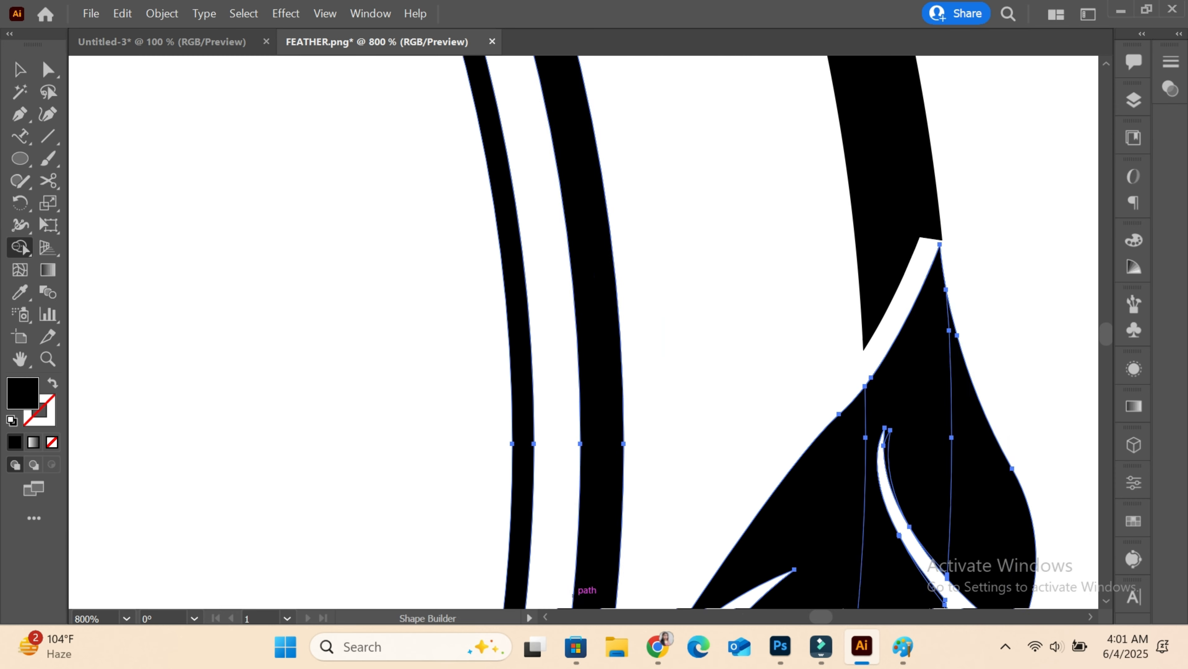
pyautogui.hscroll(5, 583, 332)
pyautogui.keyDown('alt'); pyautogui.click(401, 329); pyautogui.keyUp('alt')
pyautogui.scroll(-5, 402, 329)
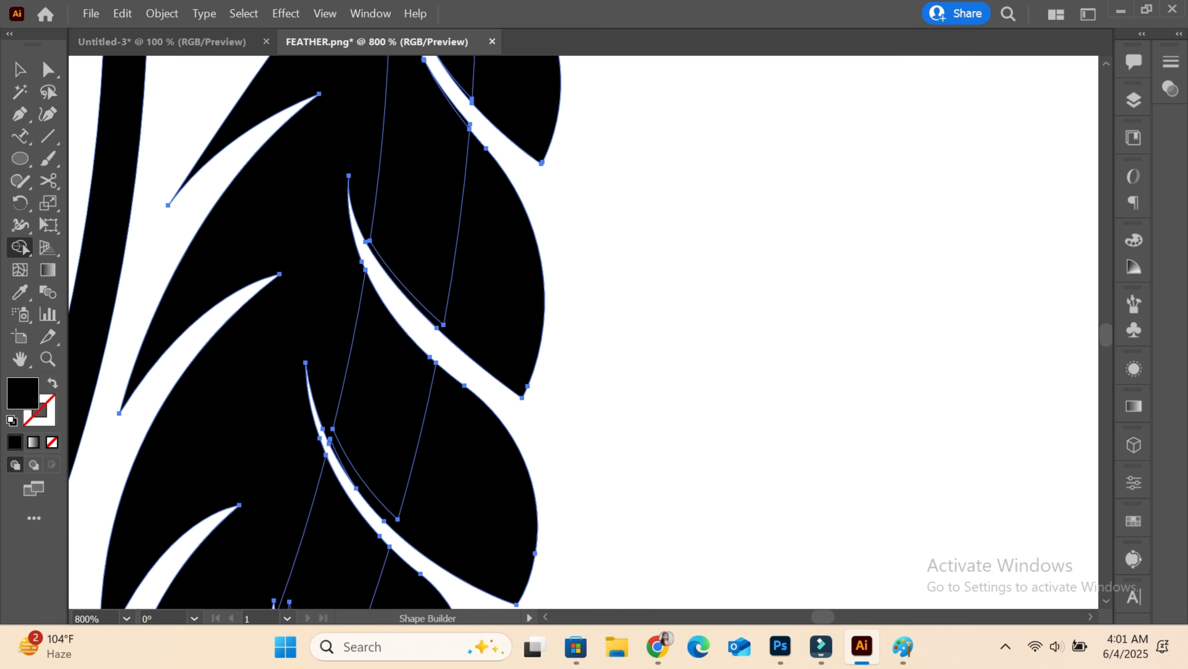
pyautogui.hotkey('ctrl', '-')
pyautogui.hotkey('ctrl', '0')
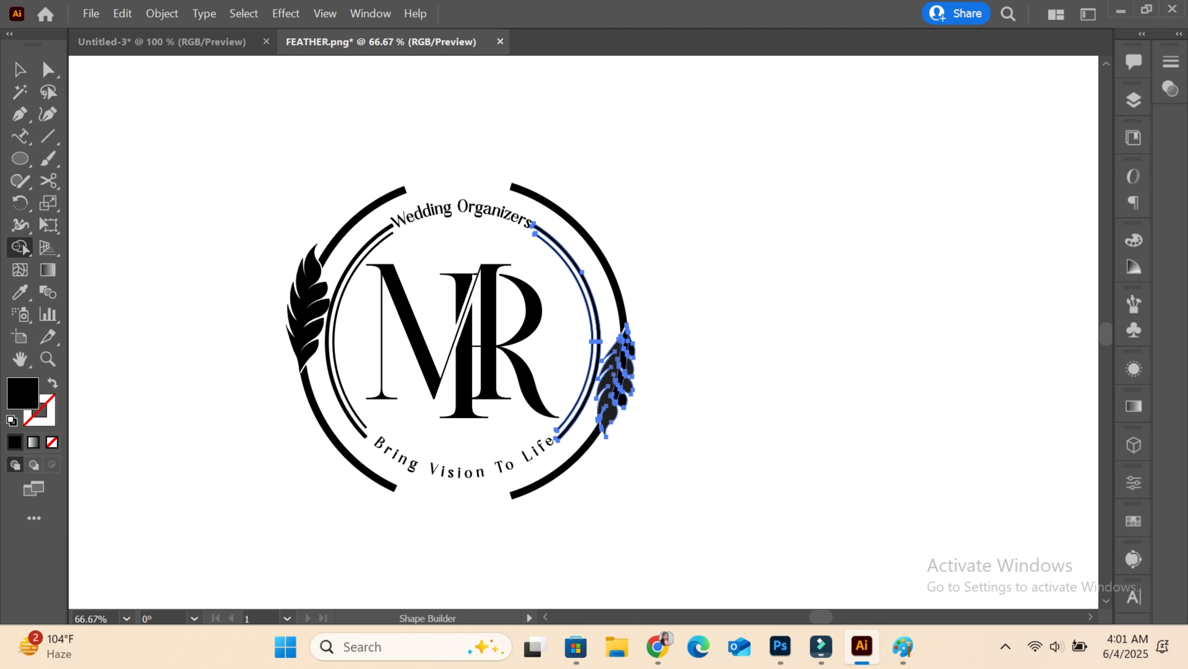
# - Select all parts of the logo, group them, and clear the selection
pyautogui.moveTo(201, 194); pyautogui.dragTo(668, 529)
pyautogui.hotkey('ctrl', 'shift', 'a')
pyautogui.click(224, 116)
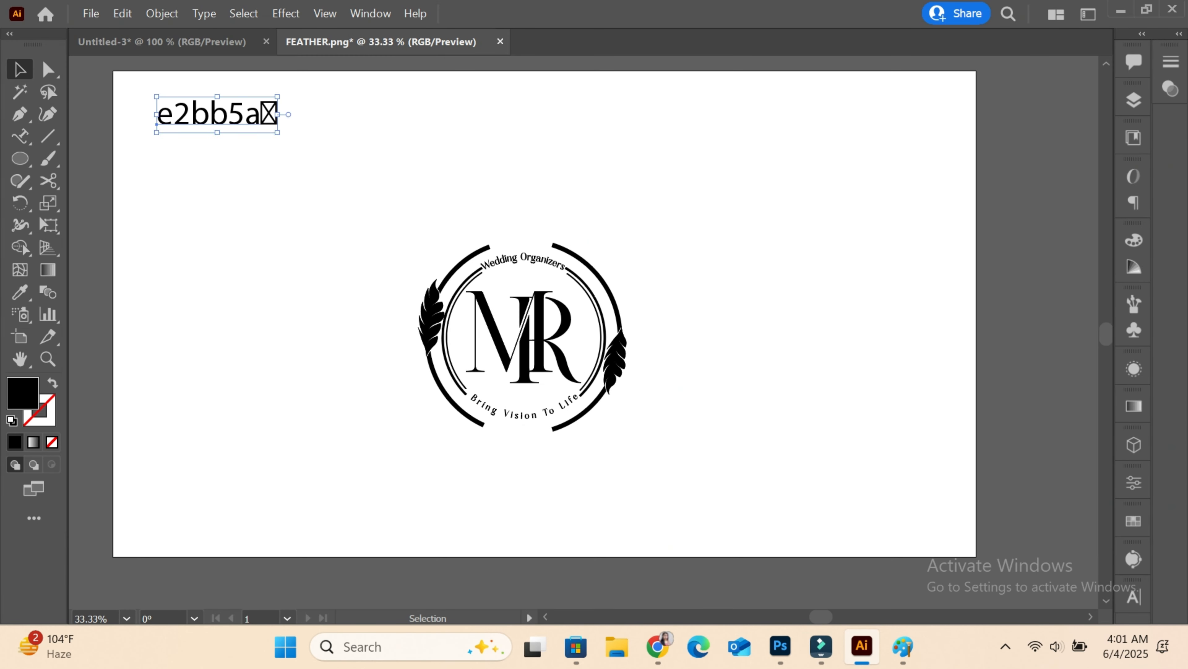
pyautogui.doubleClick(23, 394)
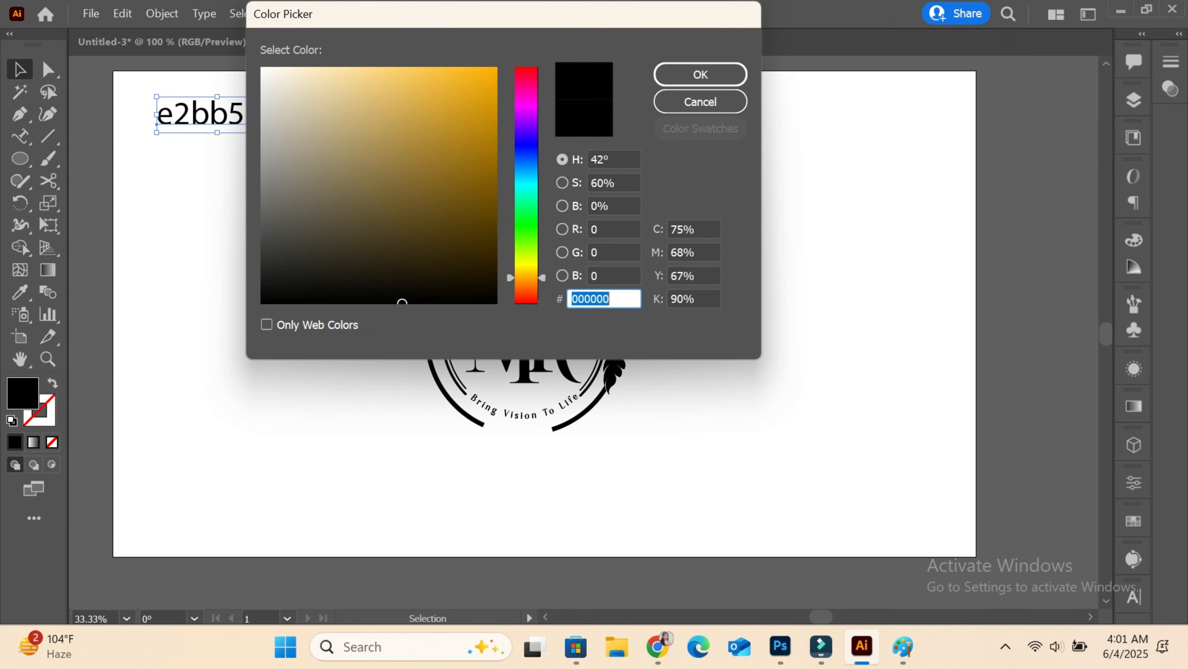
pyautogui.click(701, 101)
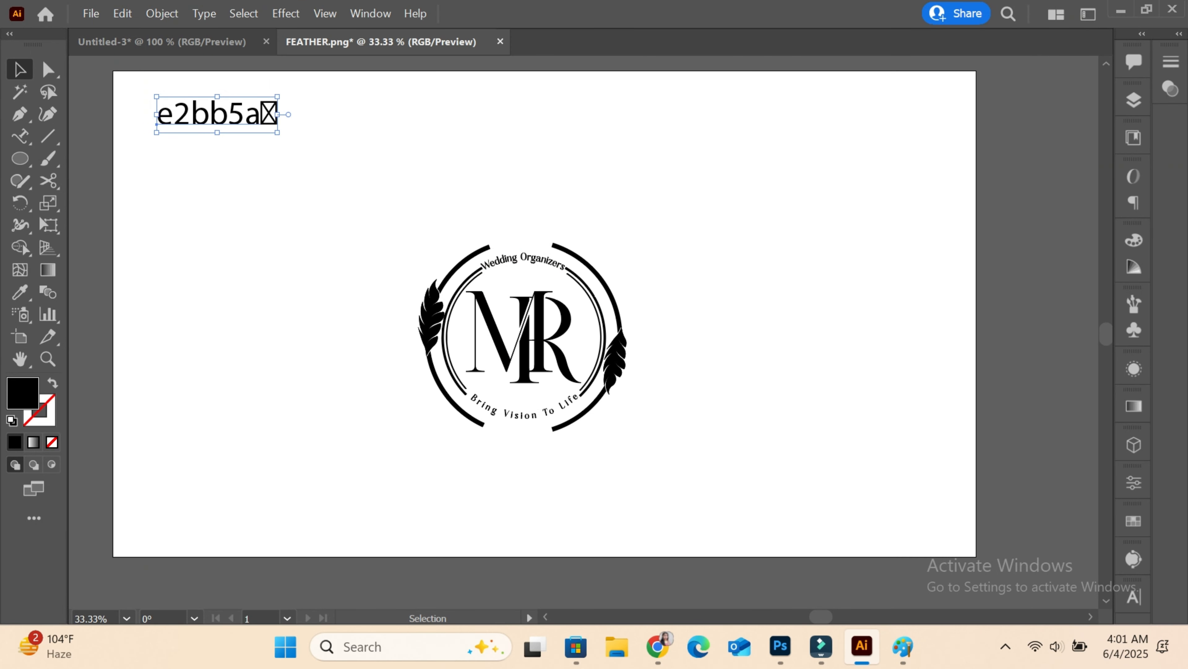
# - Fill the whole logo group with the gold colour e2bb5a noted in the text at the artboard's upper corner
pyautogui.click(538, 335)
pyautogui.click(225, 116)
pyautogui.click(539, 335)
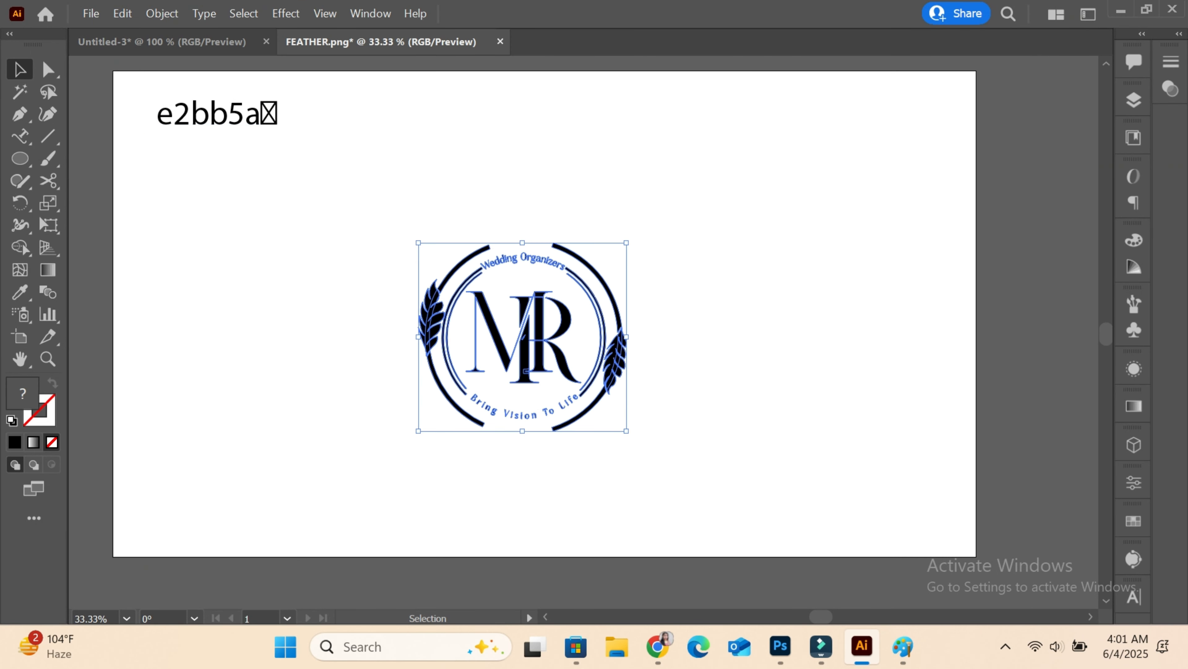
pyautogui.doubleClick(22, 394)
pyautogui.click(701, 75)
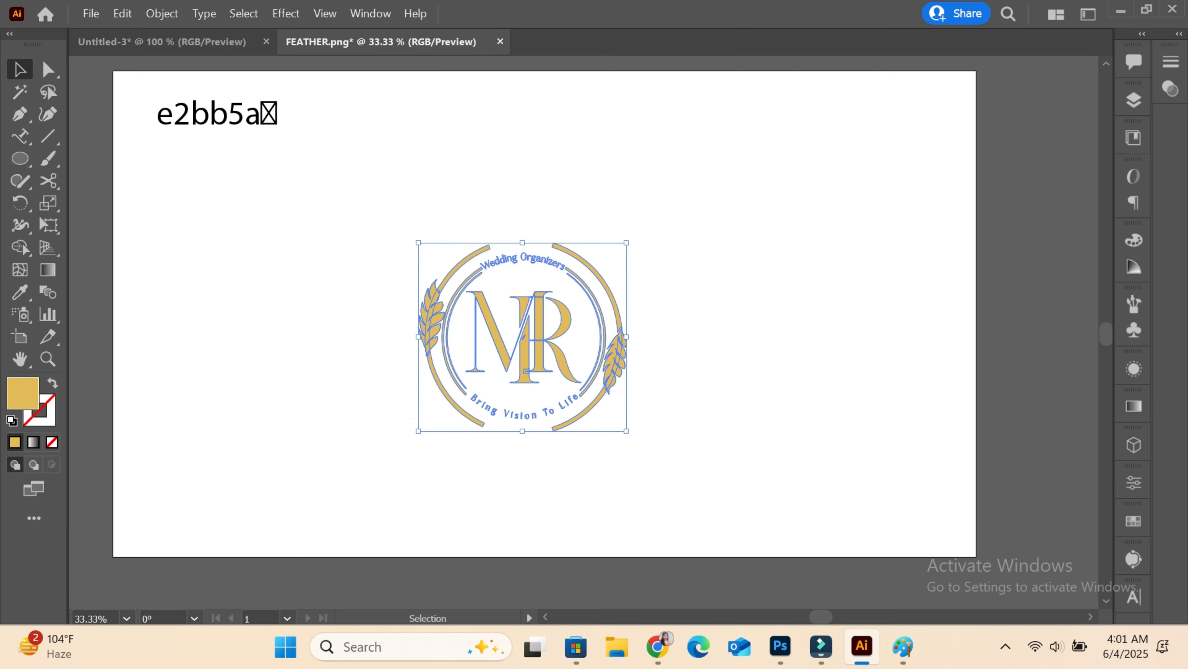
# - Enlarge the gold logo proportionally about its centre, check its outlines with everything selected, and deselect it
pyautogui.moveTo(627, 431); pyautogui.dragTo(691, 488)
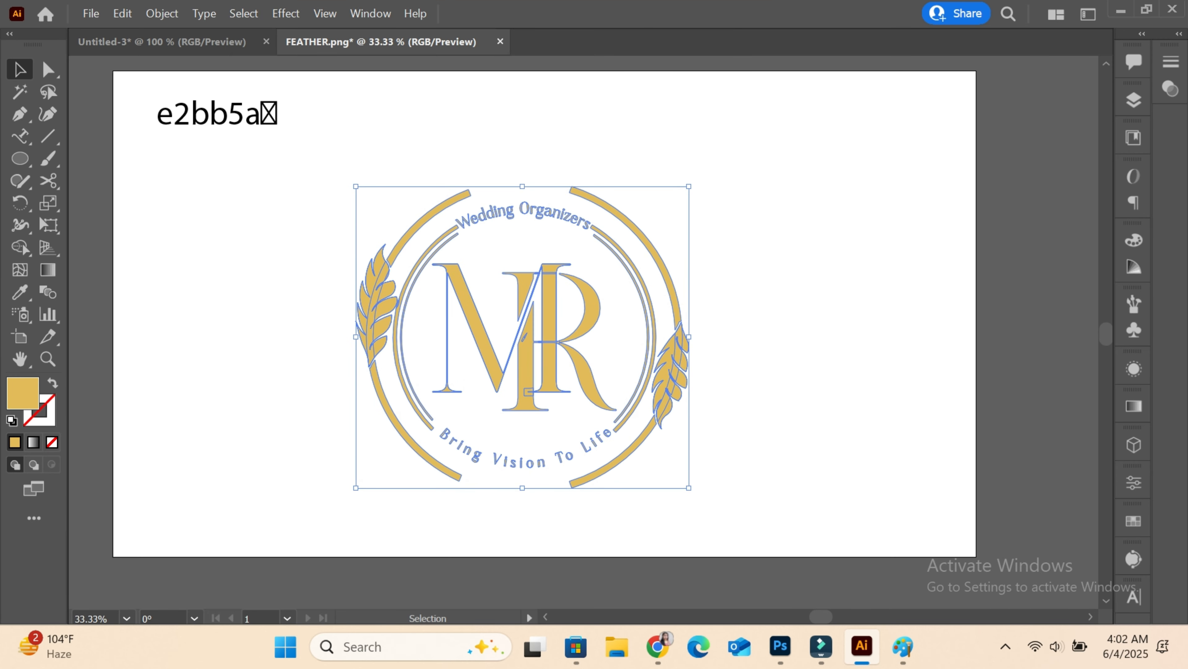
pyautogui.click(745, 473)
pyautogui.moveTo(341, 165); pyautogui.dragTo(737, 481)
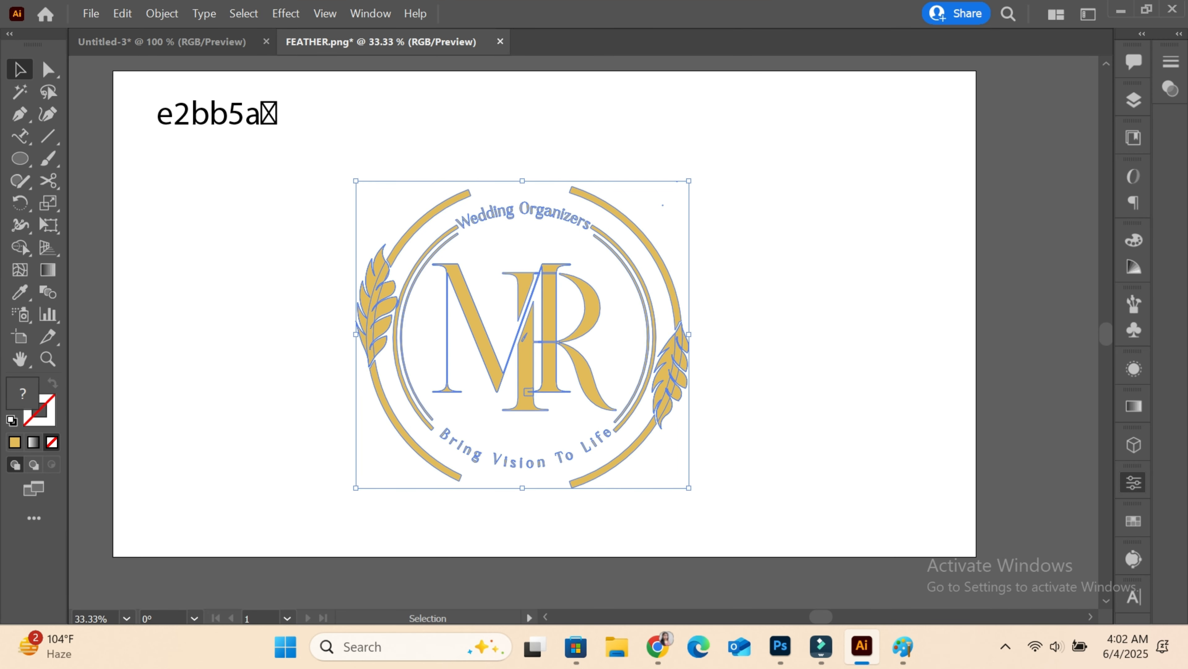
pyautogui.click(1133, 482)
pyautogui.click(902, 495)
pyautogui.hotkey('ctrl', '=')
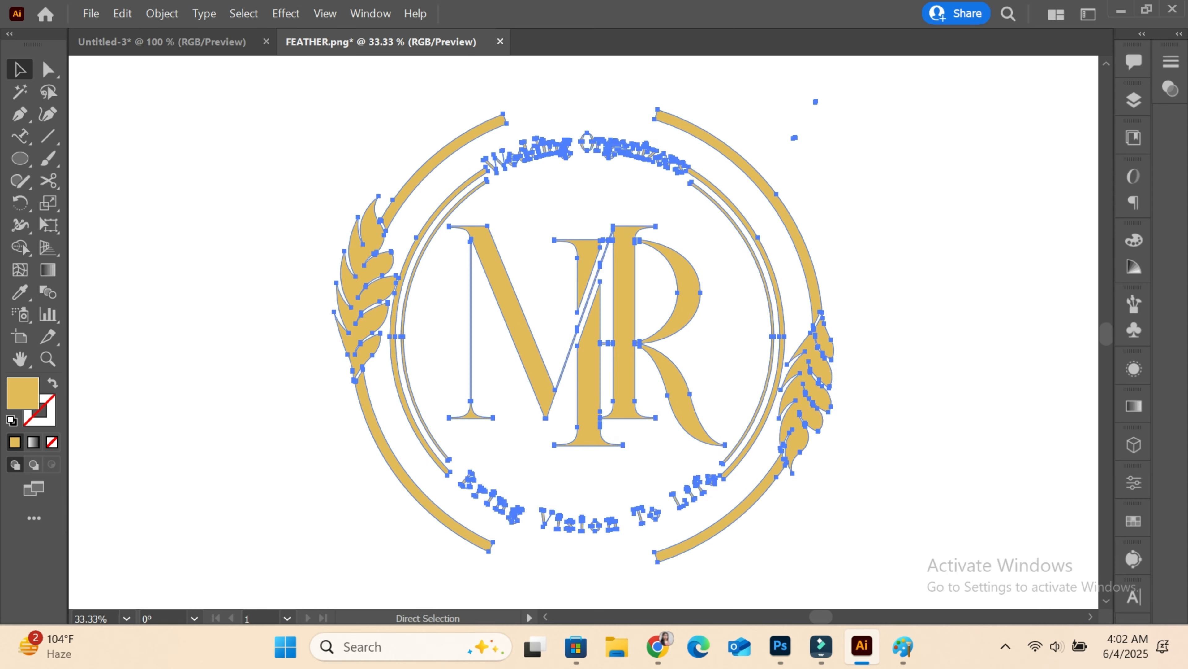
pyautogui.click(872, 276)
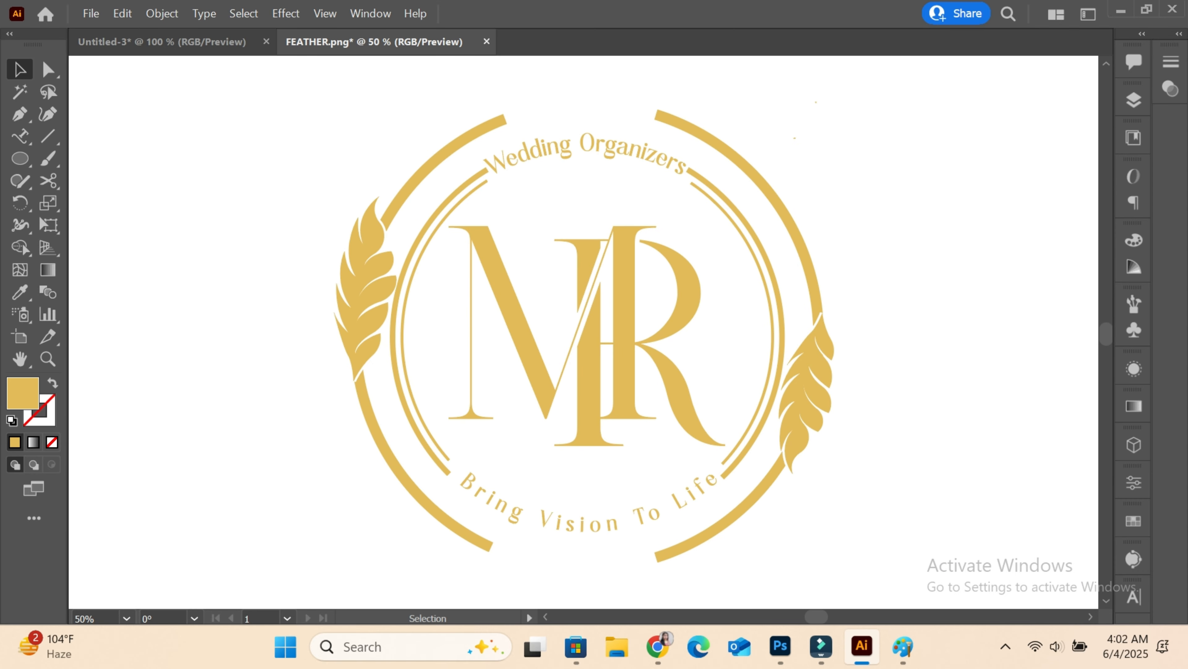
# - Copy the complete gold logo, switch to Photoshop, and paste it into the "[ YOUR LOGO HERE ]" smart object
pyautogui.moveTo(336, 116); pyautogui.dragTo(837, 529)
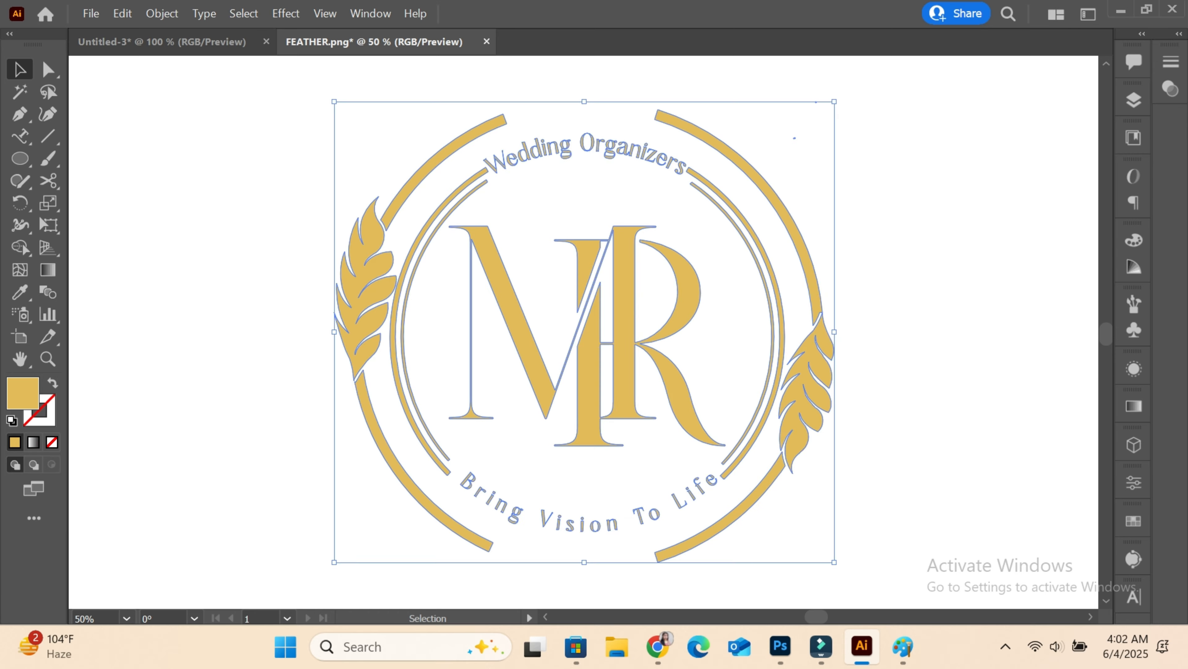
pyautogui.hotkey('ctrl', 'c')
pyautogui.click(780, 646)
pyautogui.doubleClick(973, 538)
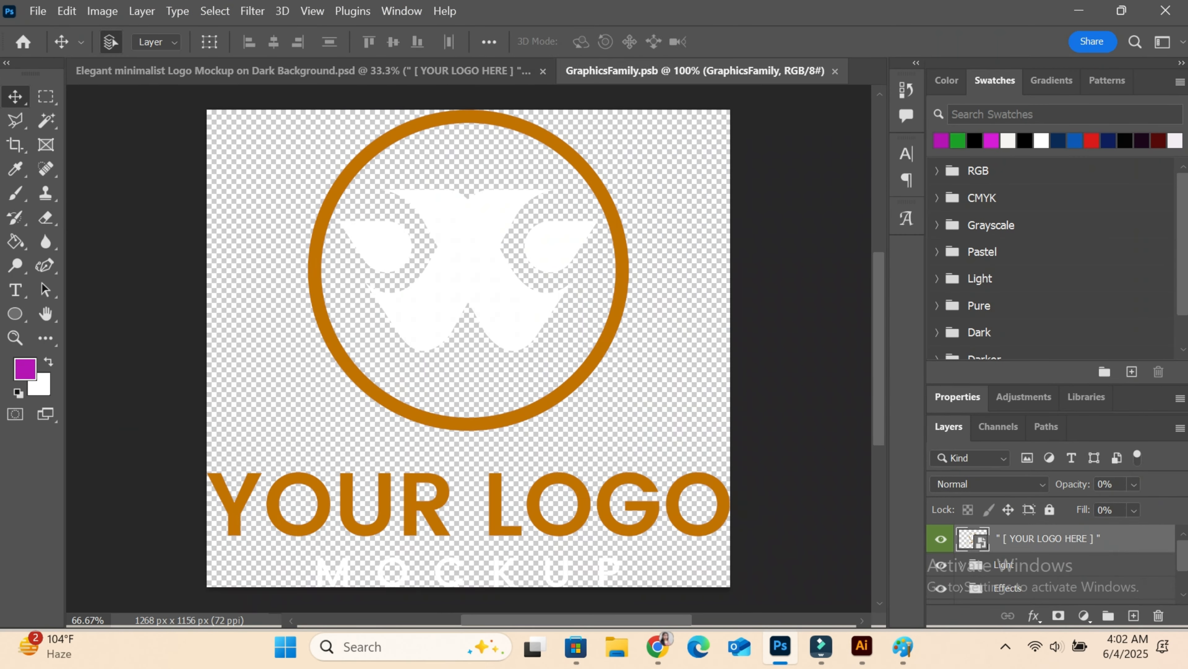
pyautogui.hotkey('ctrl', 'v')
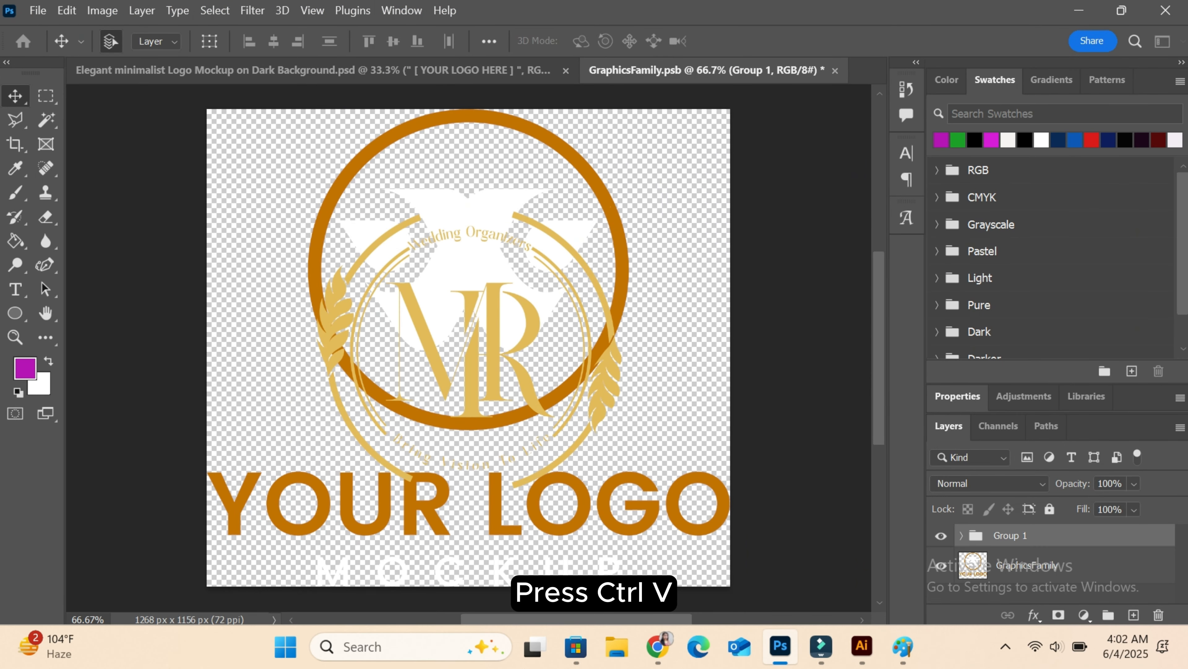
# - Scale the pasted logo up proportionally to nearly fill the canvas, centre it, and hide the GraphicsFamily placeholder layer
pyautogui.click(67, 10)
pyautogui.moveTo(117, 408)
pyautogui.click(346, 97)
pyautogui.moveTo(315, 206); pyautogui.dragTo(192, 92)
pyautogui.moveTo(495, 351); pyautogui.dragTo(557, 409)
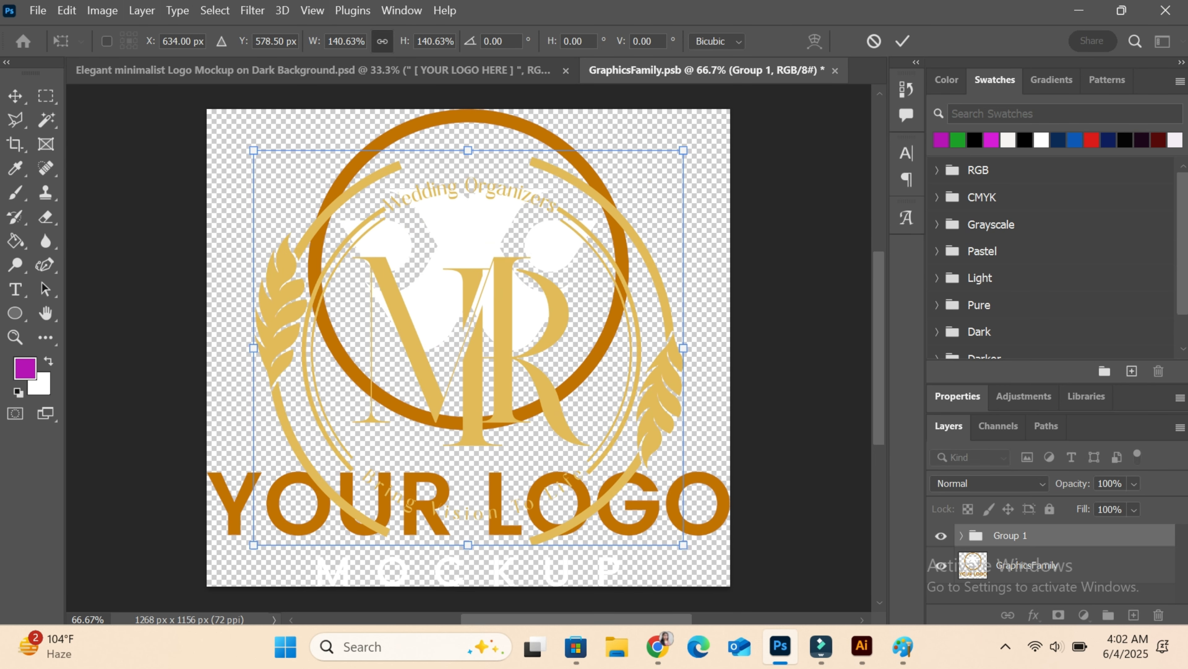
pyautogui.moveTo(684, 545); pyautogui.dragTo(731, 589)
pyautogui.moveTo(588, 433); pyautogui.dragTo(564, 405)
pyautogui.click(902, 41)
pyautogui.click(941, 566)
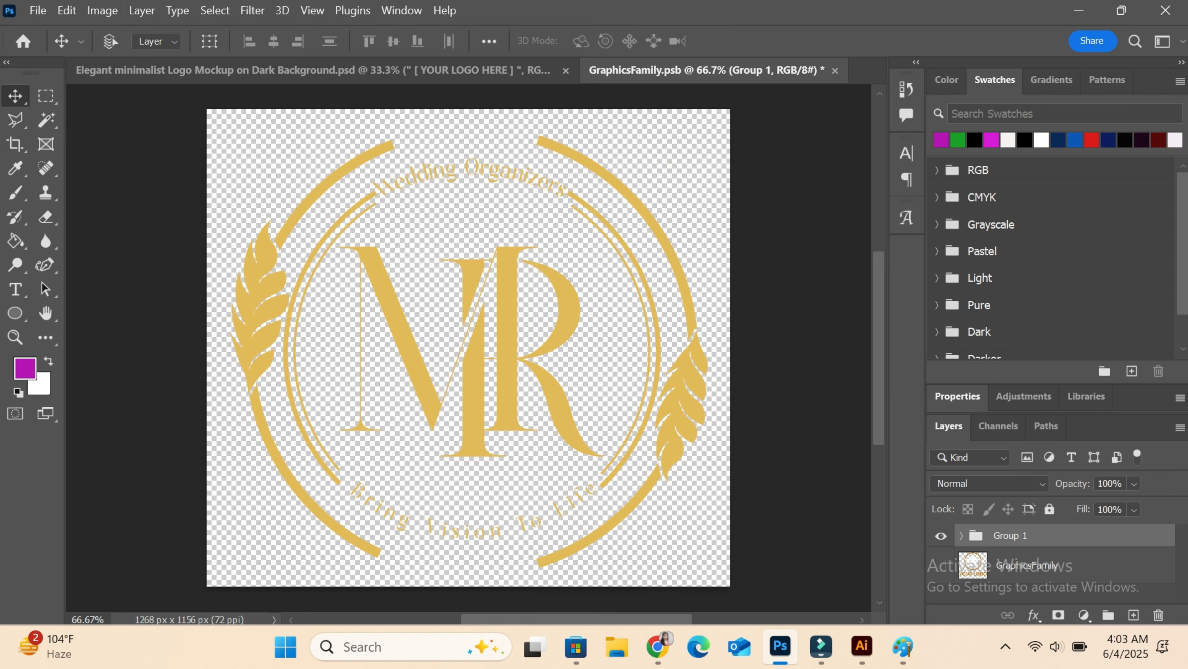
# - Save the smart object and view the gold logo up close in the Elegant minimalist Logo Mockup on Dark Background document
pyautogui.hotkey('ctrl', 's')
pyautogui.hotkey('ctrl', 'Tab')
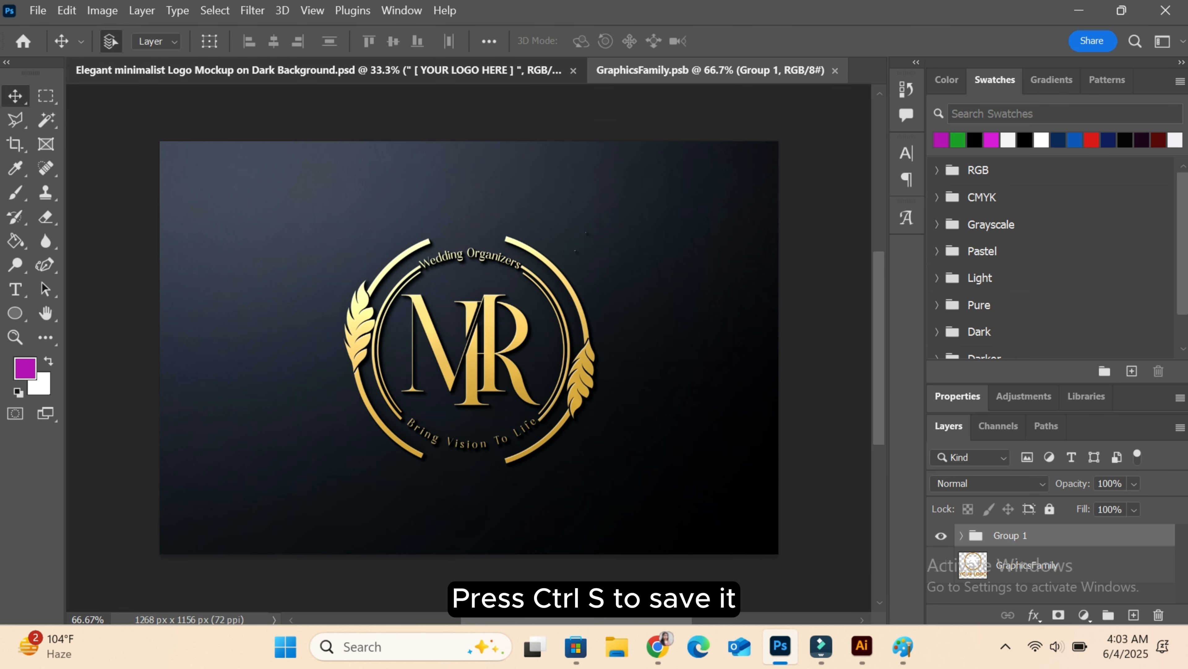
pyautogui.hotkey('ctrl', '+')
pyautogui.hotkey('ctrl', '+')
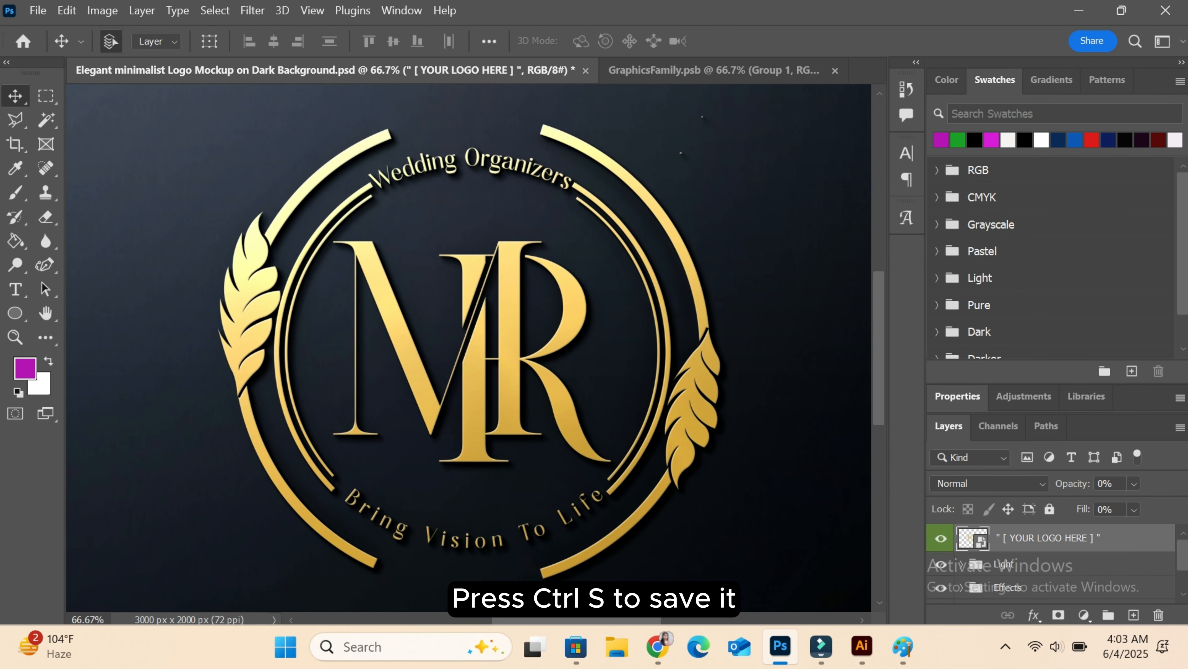
pyautogui.hotkey('ctrl', '+')
pyautogui.hotkey('ctrl', '-')
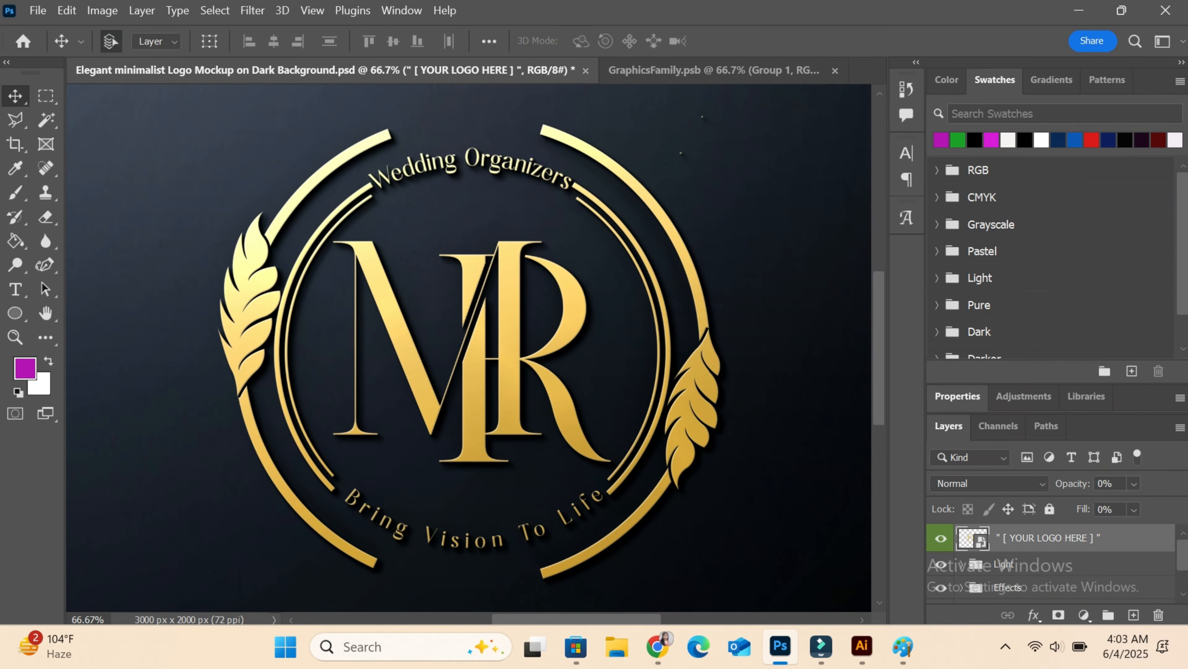